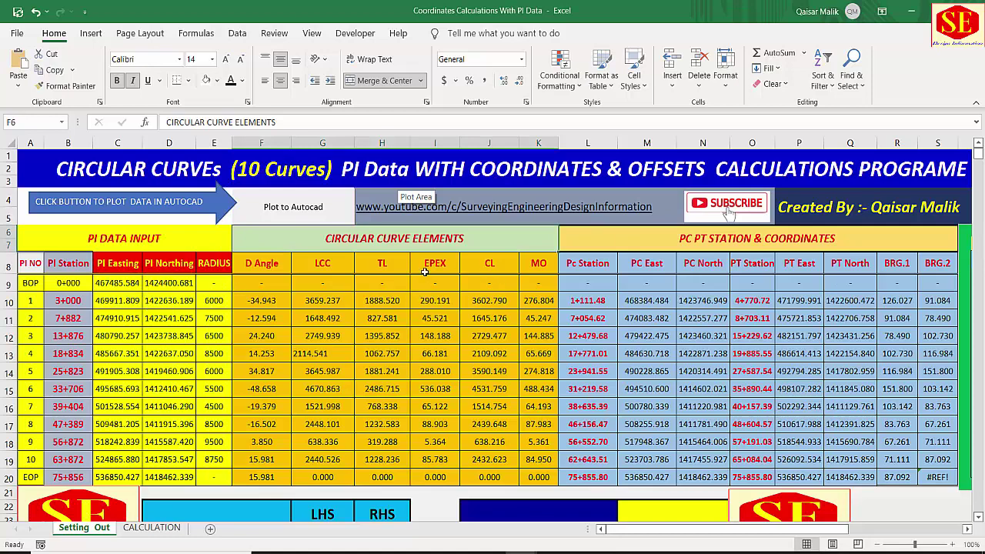
Step: Review the Setting Out sheet's circular curve tables, offset coordinates, layout plan chart and PI easting, northing and radius inputs
scroll(576, 282, "down", 7)
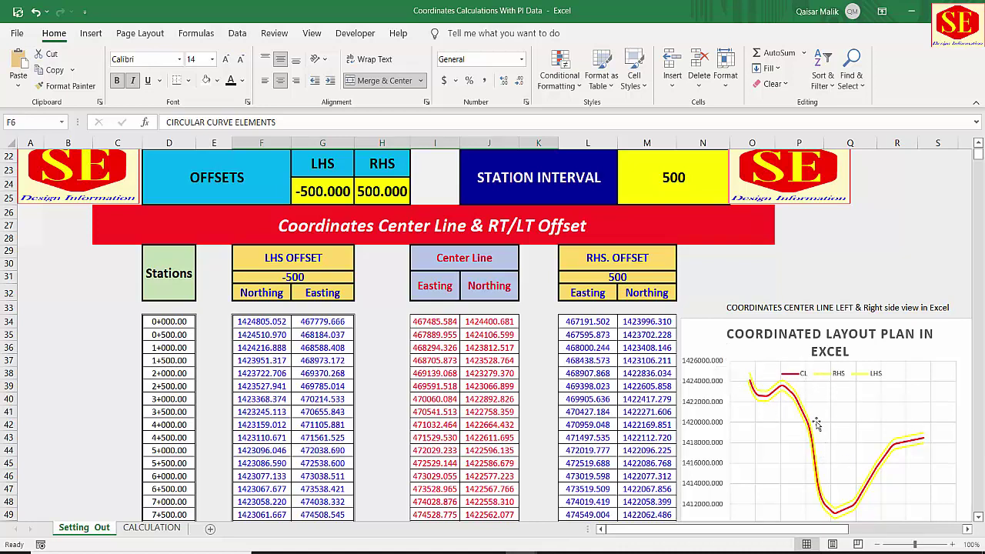
scroll(581, 395, "up", 6)
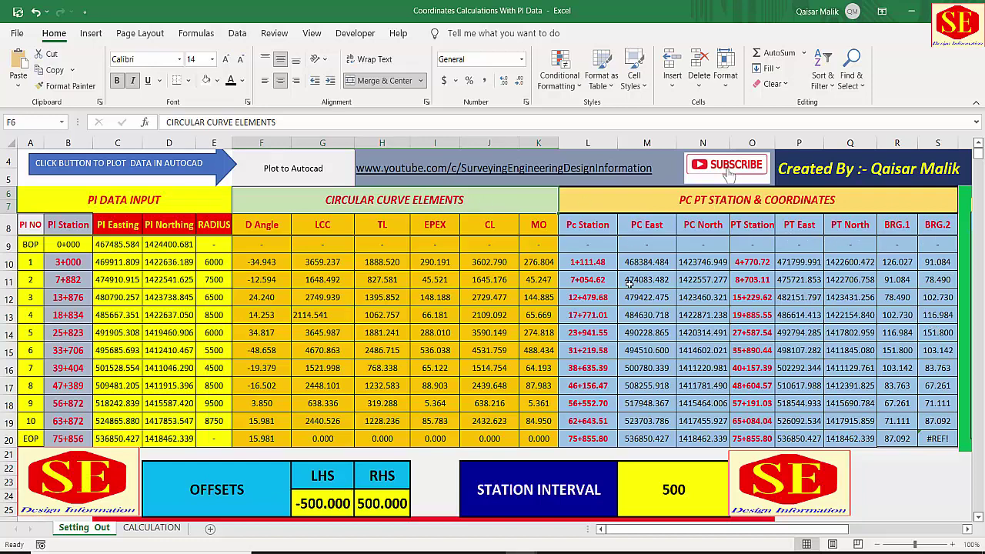
left_click_drag(116, 244, 202, 441)
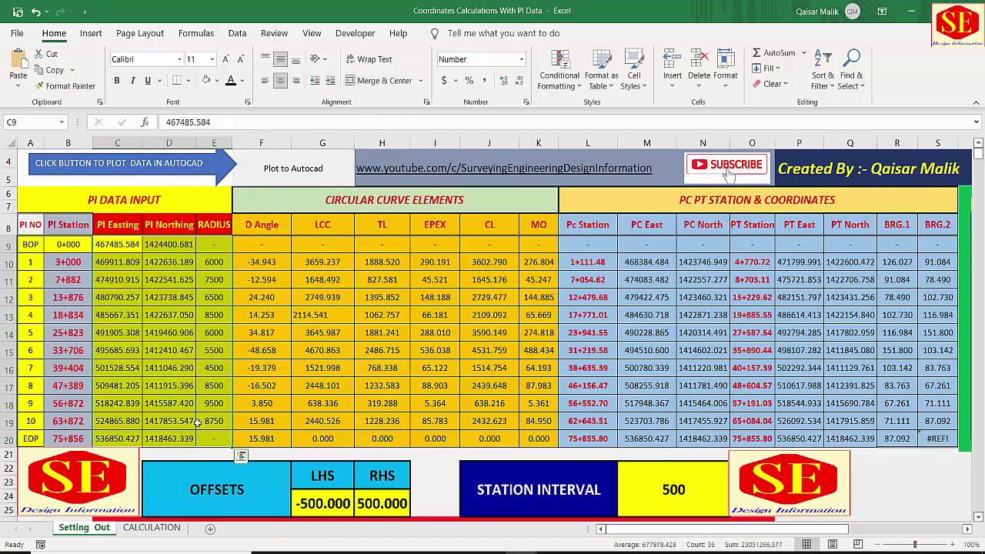
left_click(234, 297)
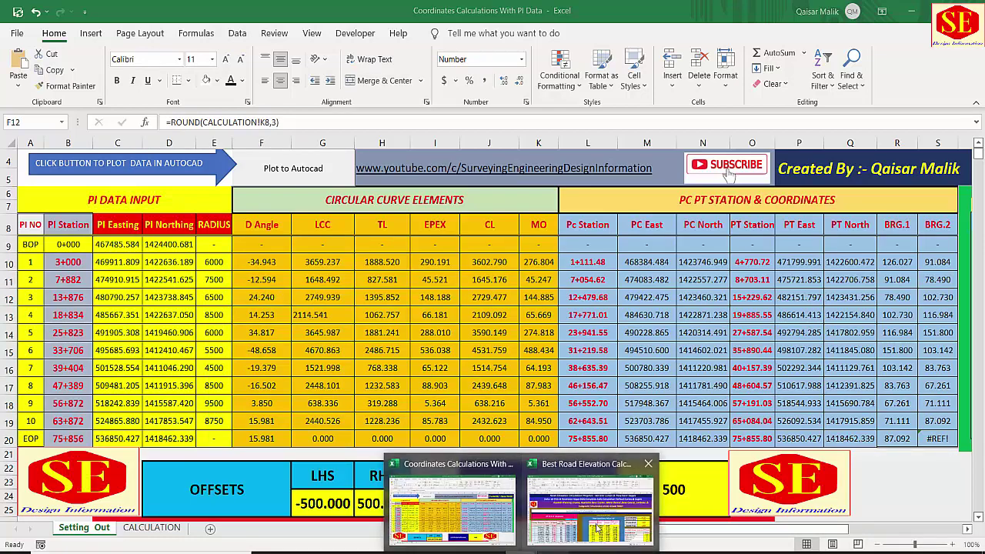
Step: Switch to the Best Road Elevation workbook and review its VPI data table and the asphaltic wearing course levels grade sheet
left_click(599, 528)
scroll(545, 266, "down", 1)
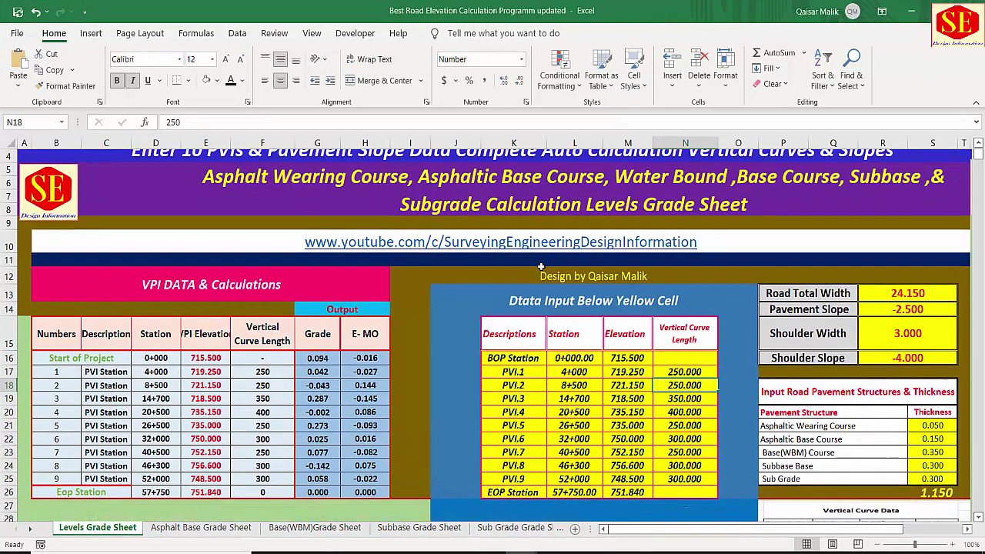
left_click_drag(80, 360, 367, 495)
scroll(461, 384, "down", 8)
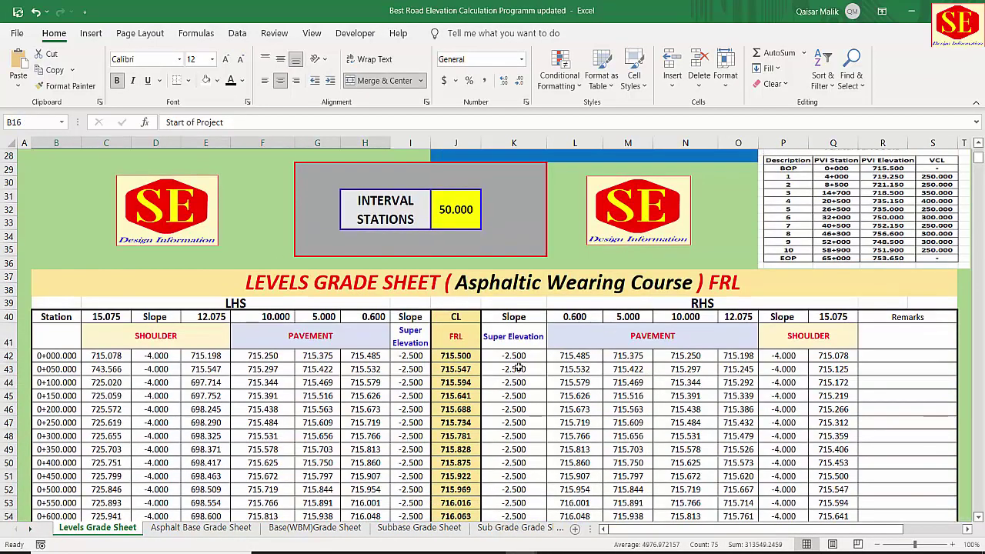
scroll(508, 351, "up", 6)
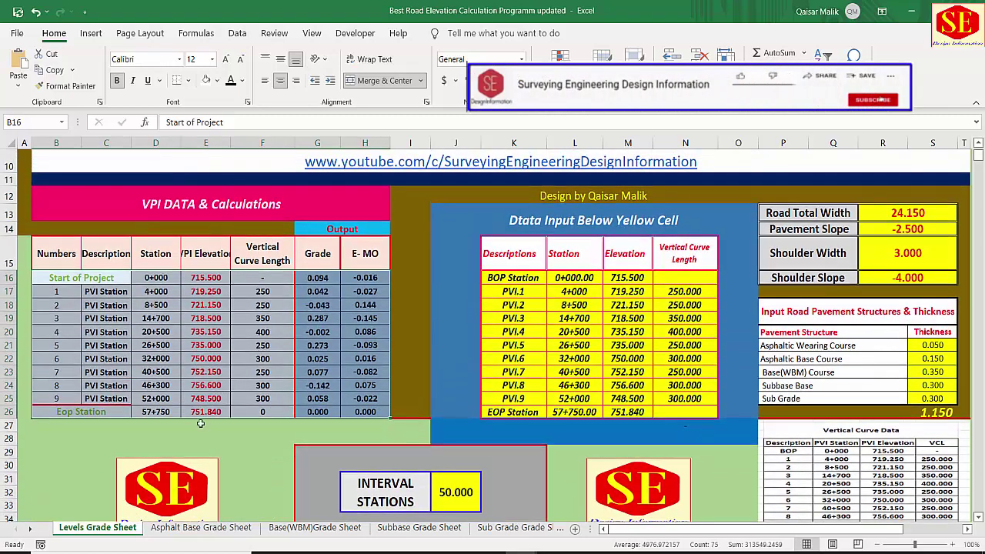
left_click(98, 423)
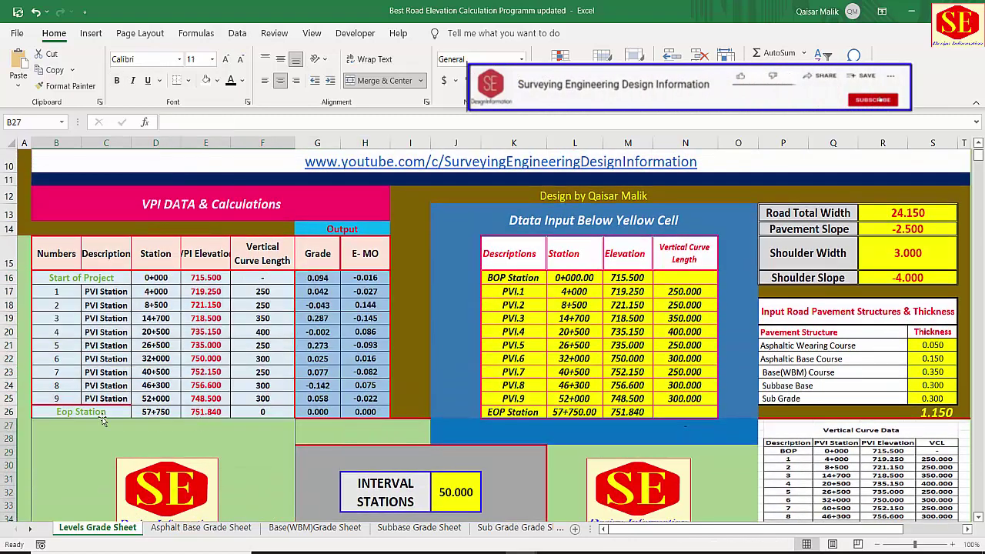
left_click(100, 414)
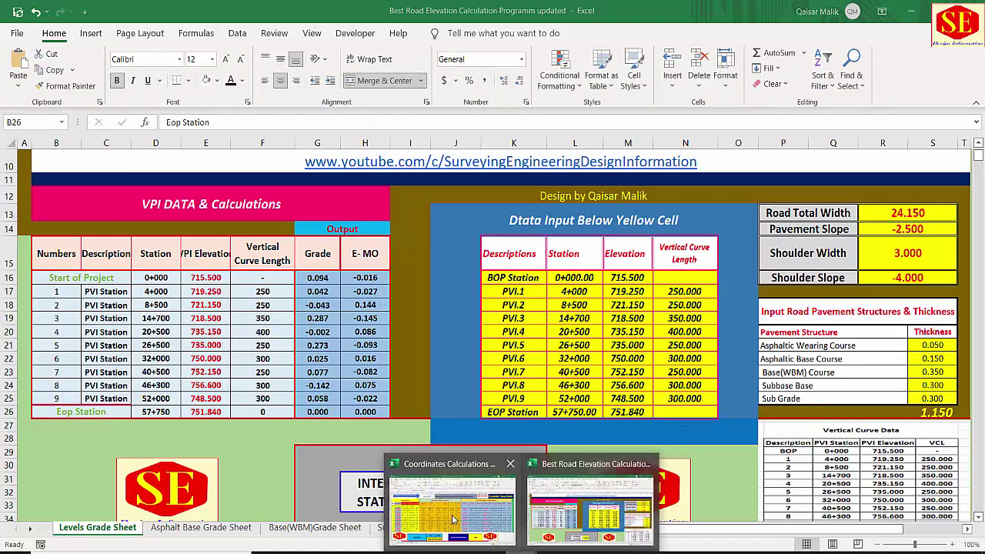
Step: Compare the Coordinates Calculations With PI Data workbook with the road elevation workbook, ending on the Setting Out sheet
left_click(454, 512)
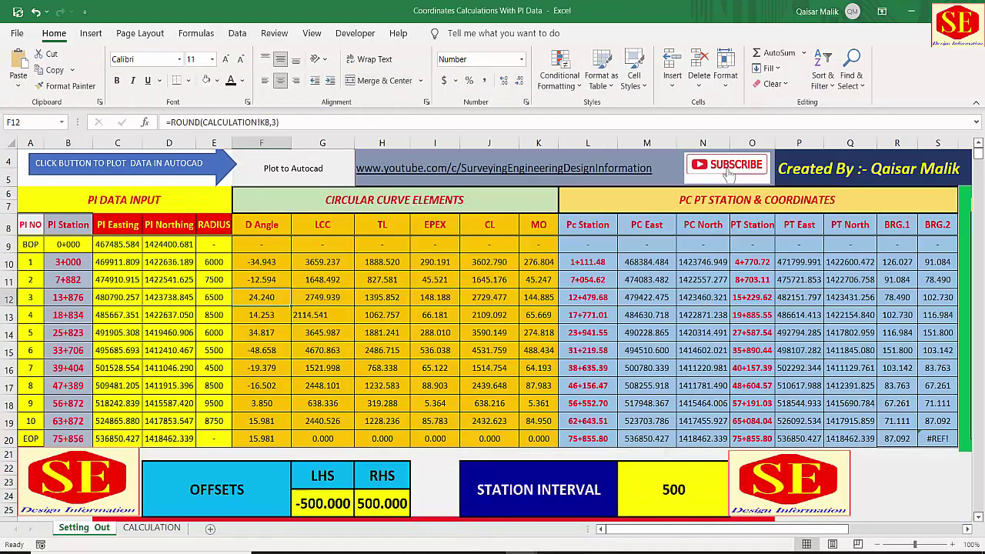
mouse_move(524, 548)
left_click(594, 500)
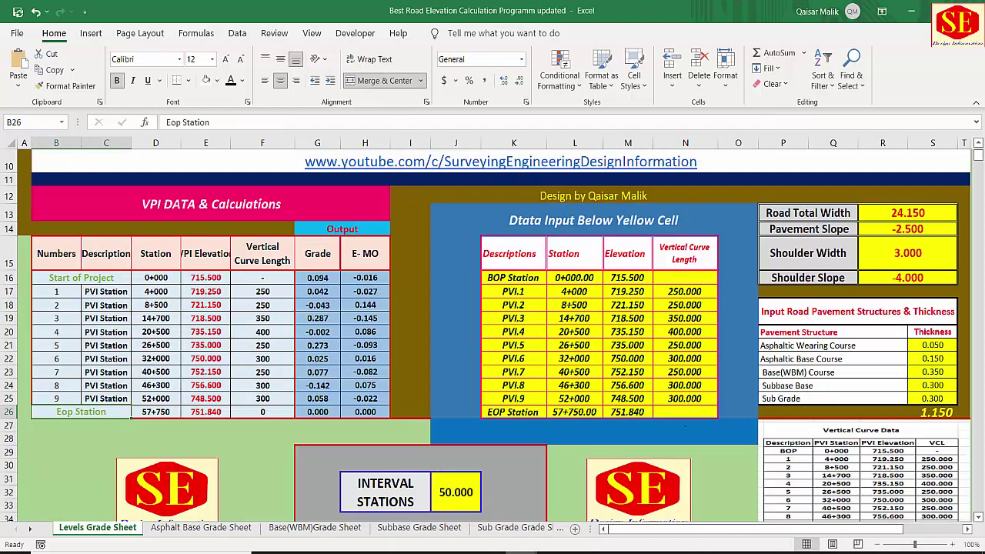
mouse_move(523, 548)
left_click(454, 511)
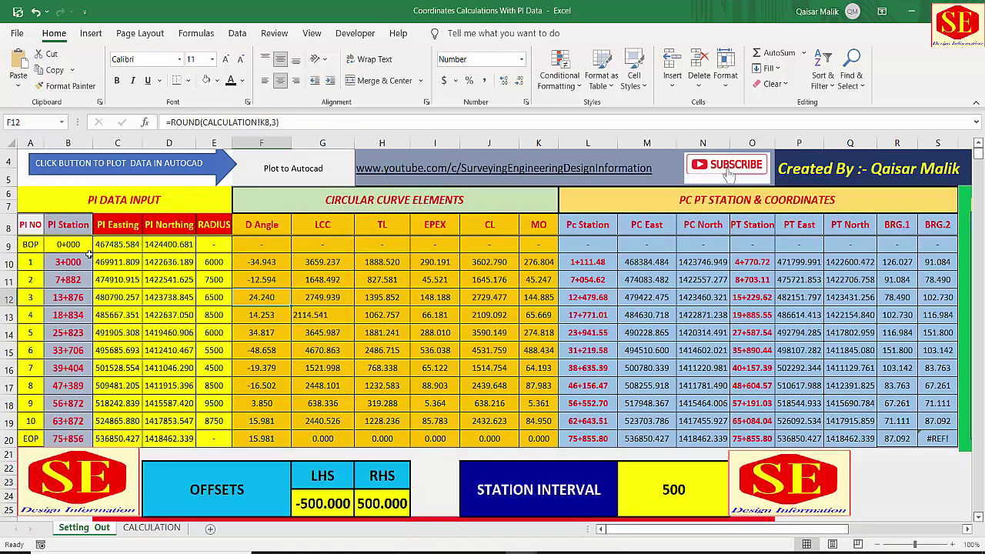
Step: Review the PI data input range and go through the PI numbers from BOP to EOP
left_click_drag(116, 244, 225, 439)
left_click(24, 243)
left_click(34, 264)
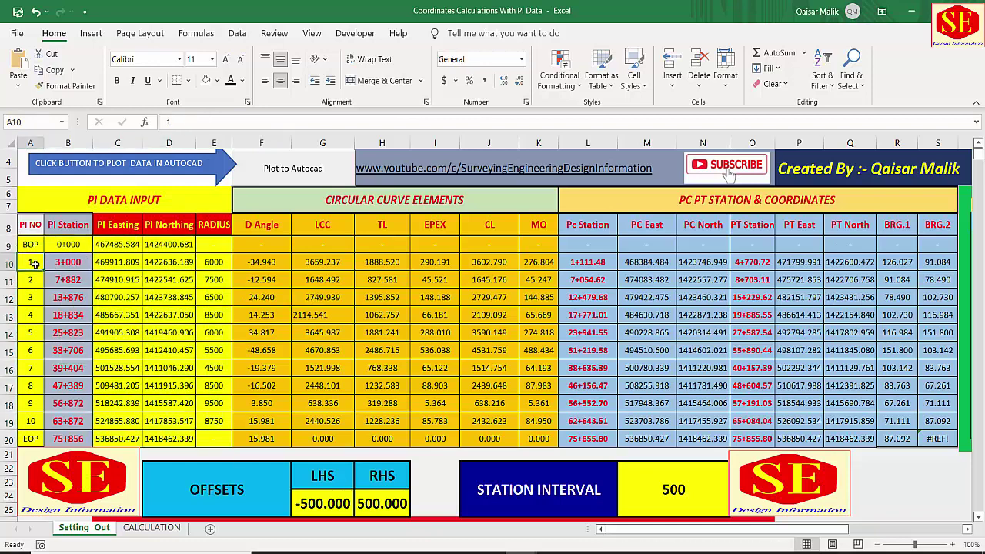
left_click(34, 280)
left_click(34, 300)
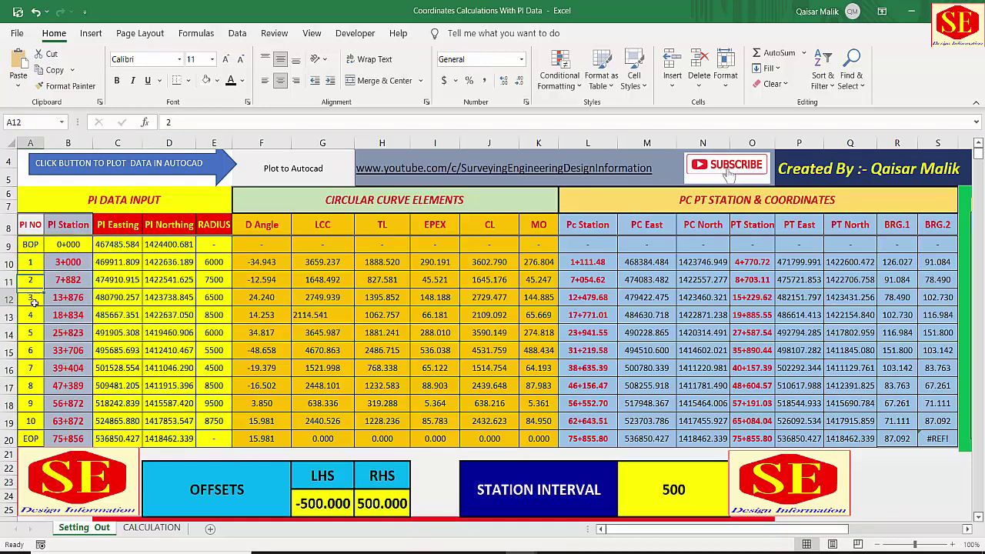
left_click(34, 420)
left_click(31, 437)
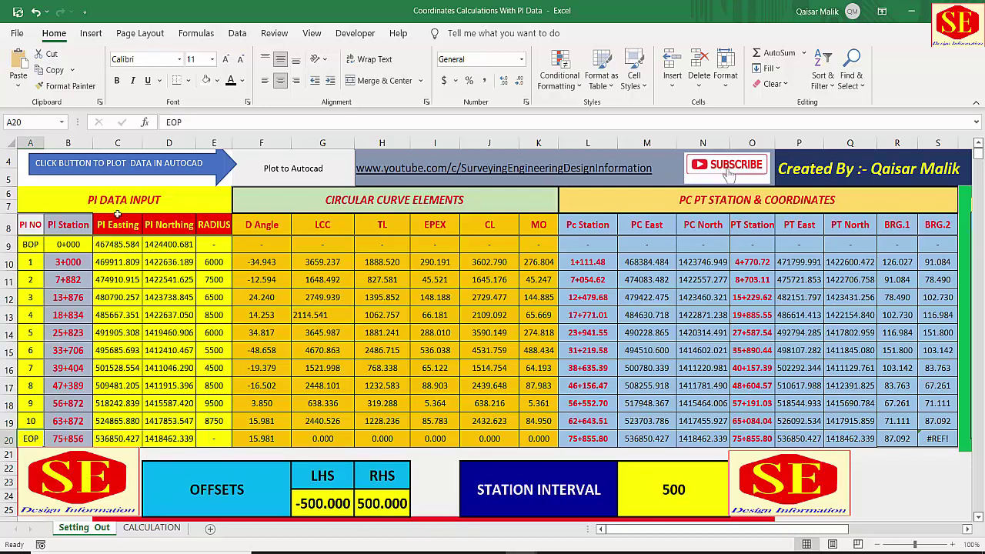
Step: Check the BOP easting and northing, the radius of PI 1, and the offset and station interval section below
left_click(114, 245)
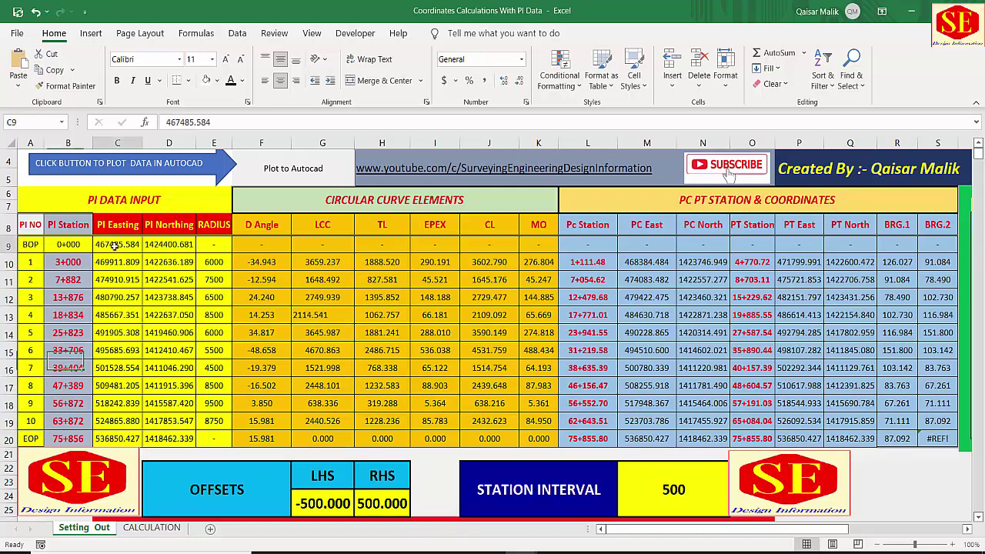
left_click(177, 242)
left_click(215, 259)
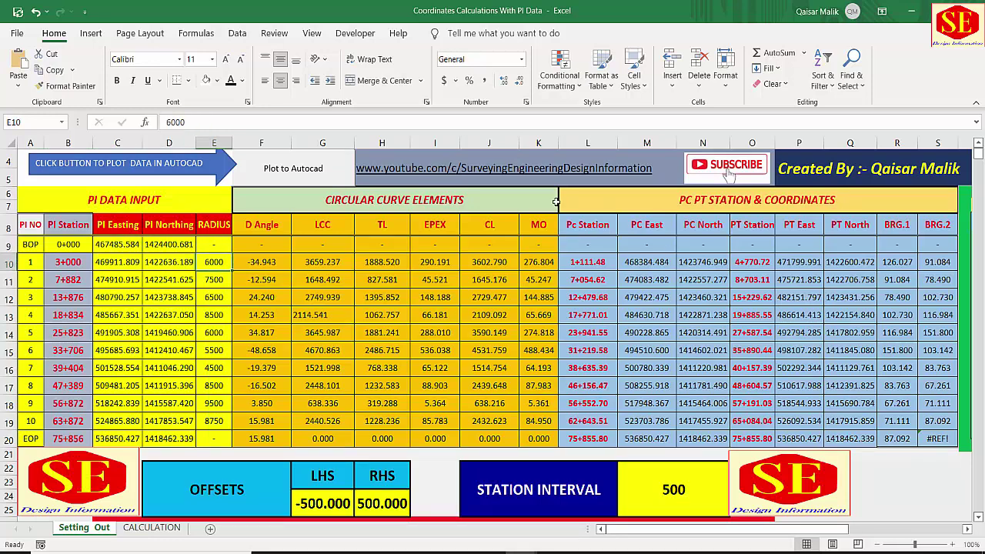
scroll(506, 314, "down", 4)
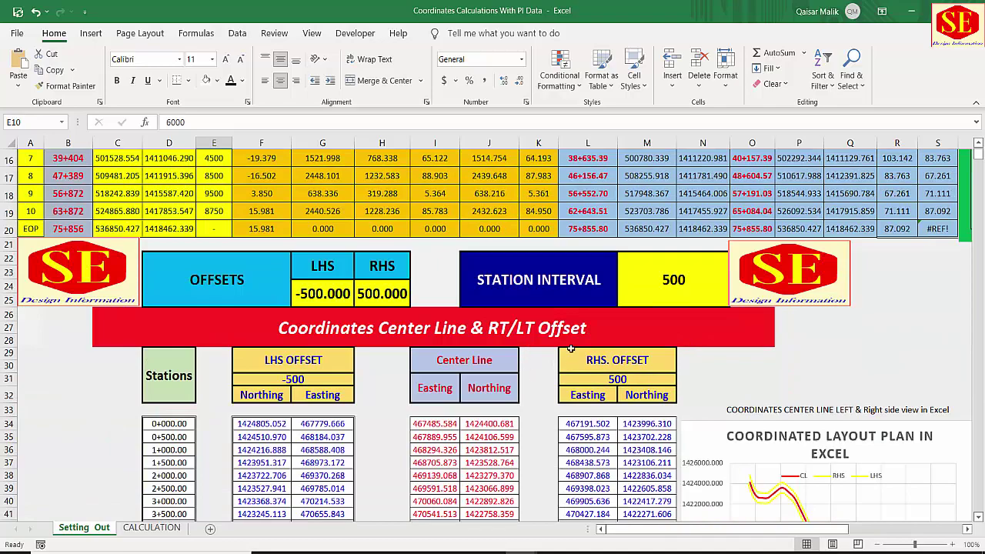
scroll(571, 349, "up", 5)
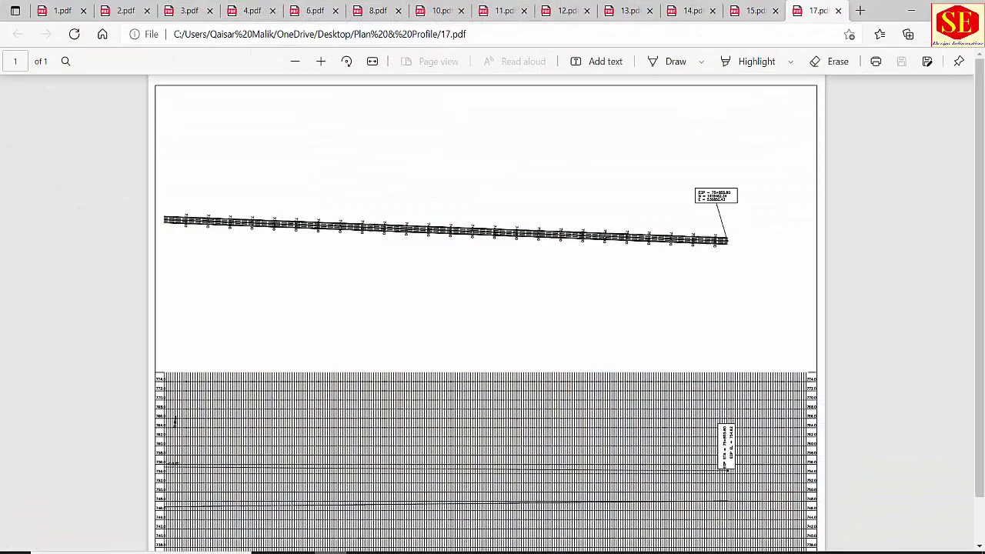
Step: Switch to the plan and profile drawings in the browser and enlarge 1.pdf to read the BOP station and coordinates
left_click(62, 10)
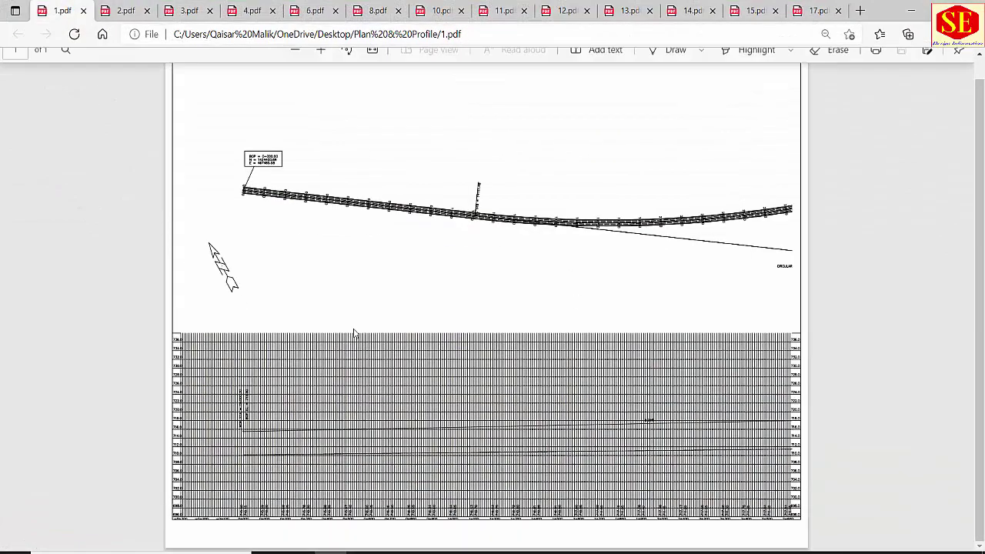
left_click(321, 61)
left_click(321, 61)
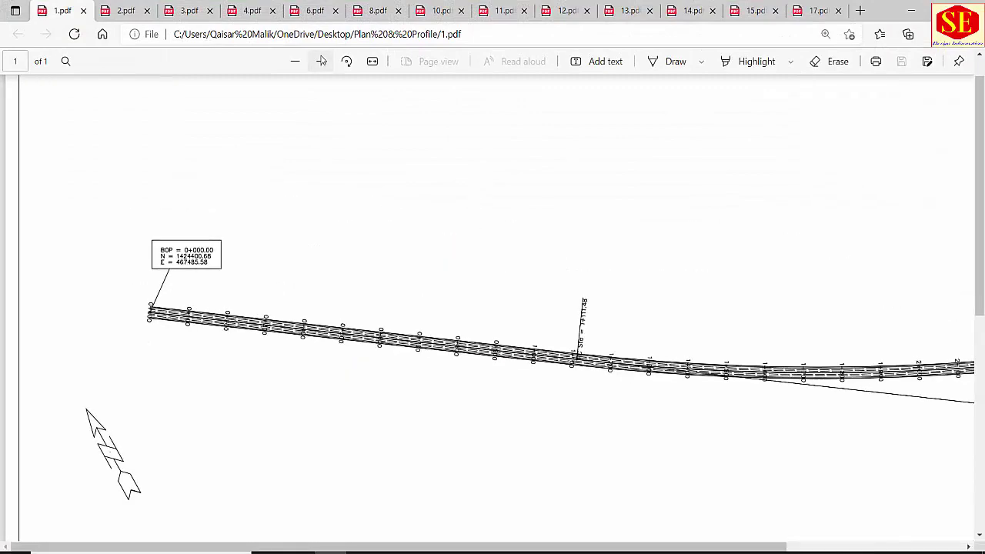
left_click(321, 61)
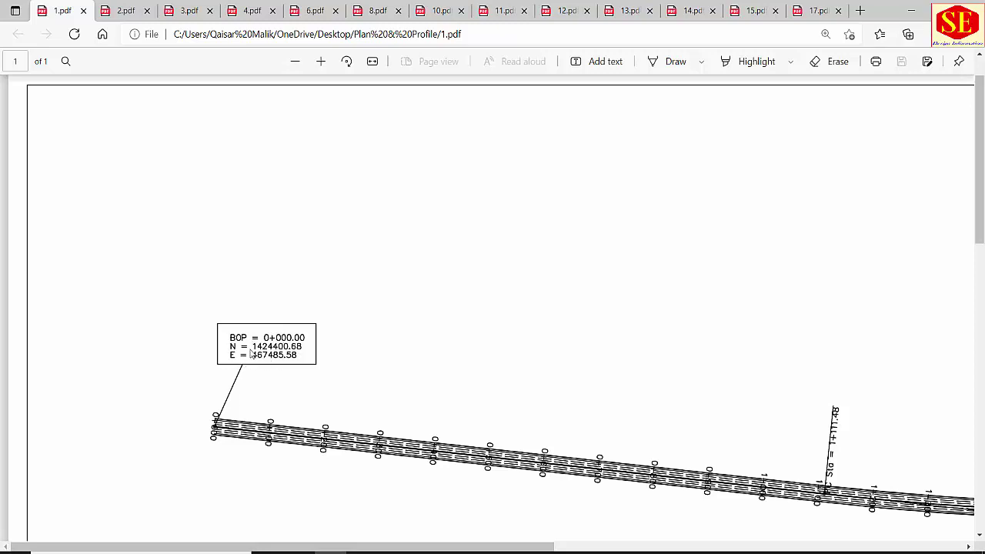
Step: Bring up 2.pdf and enlarge the plan to read the PI station, coordinates and circular curve data
left_click(129, 10)
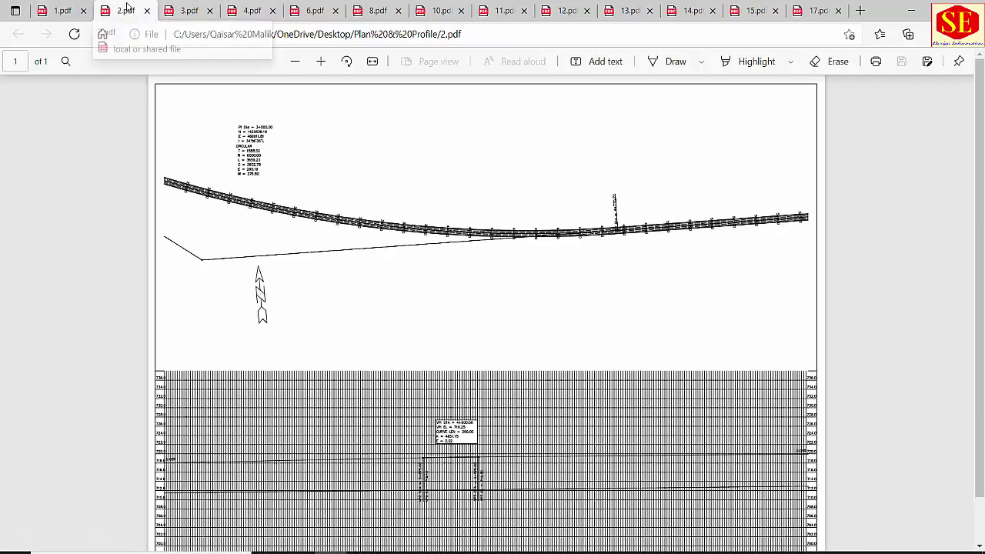
left_click(319, 61)
left_click(319, 61)
left_click(320, 61)
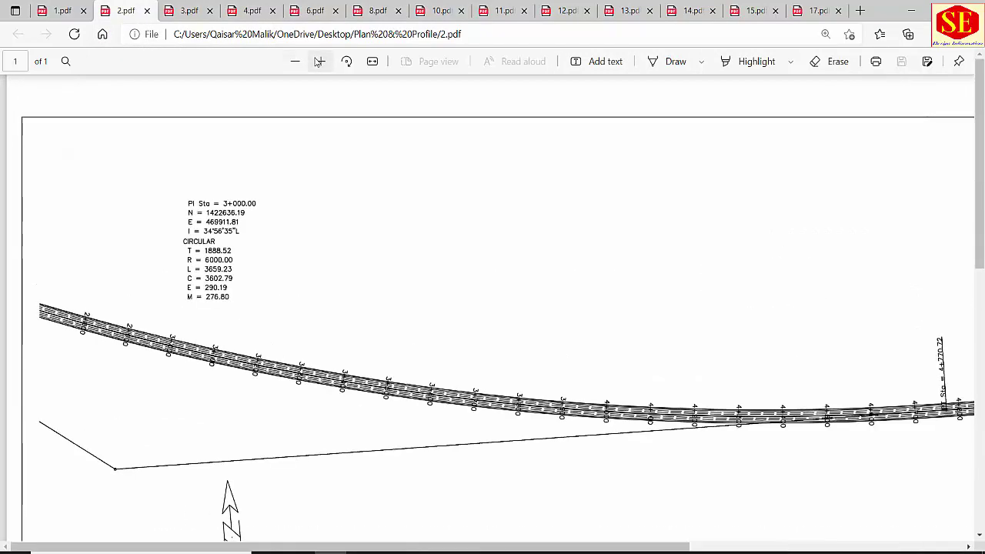
left_click(319, 61)
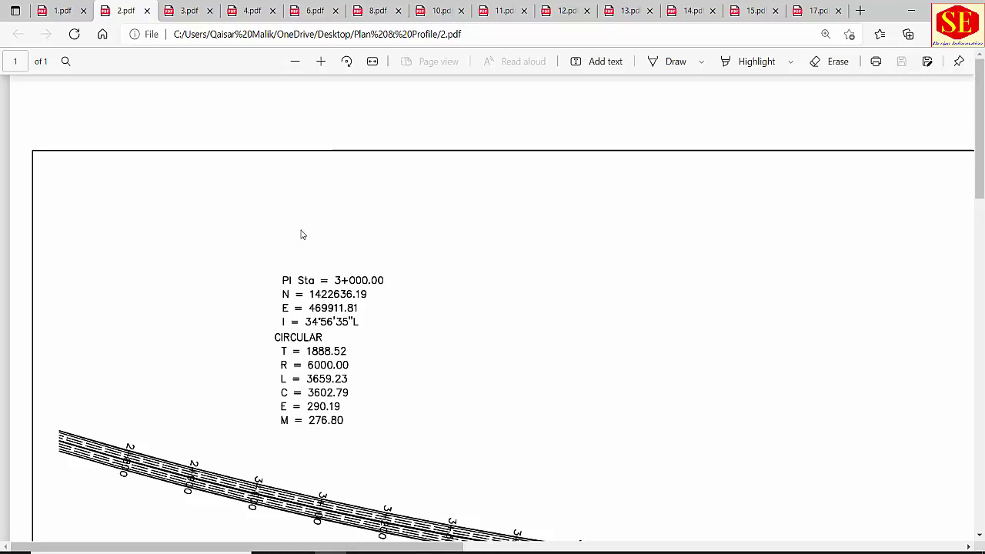
Step: Bring up 3.pdf in its upright orientation and enlarge the plan to read the PI and circular curve data
left_click(197, 11)
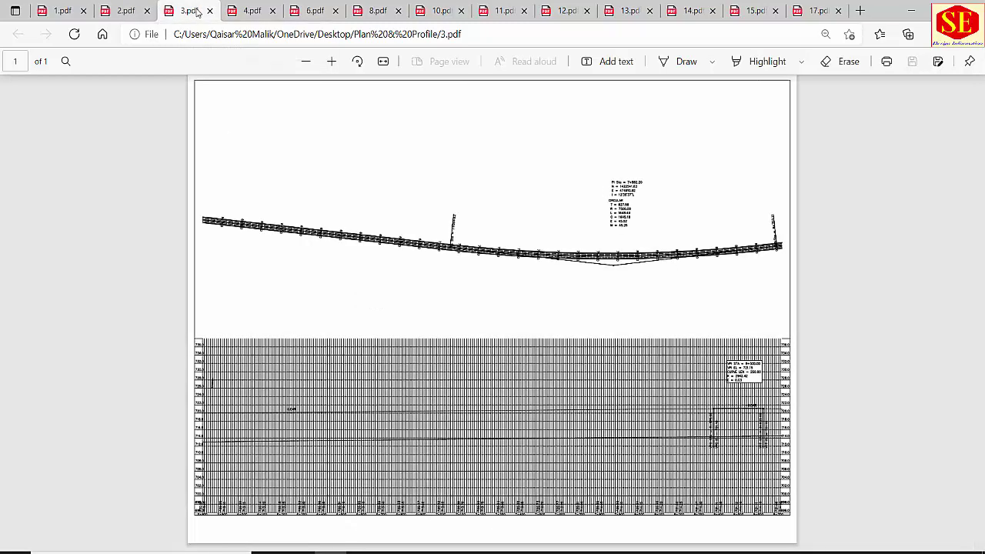
left_click(354, 61)
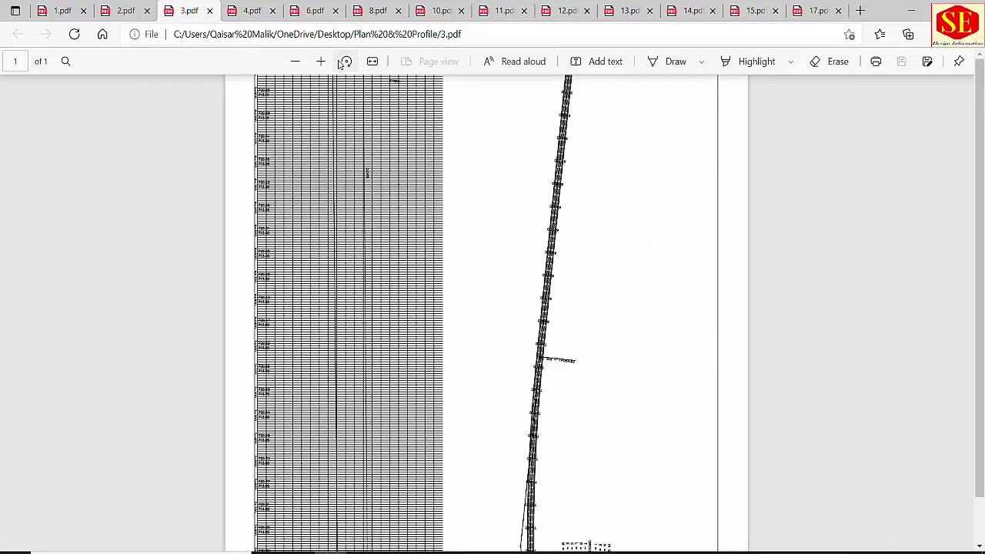
double_click(345, 62)
left_click(345, 61)
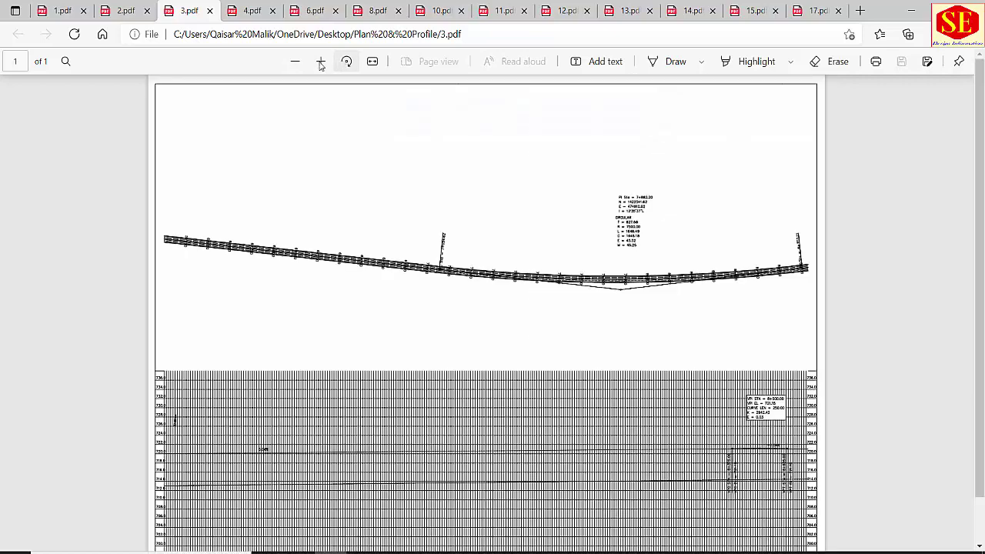
left_click(320, 62)
left_click(321, 62)
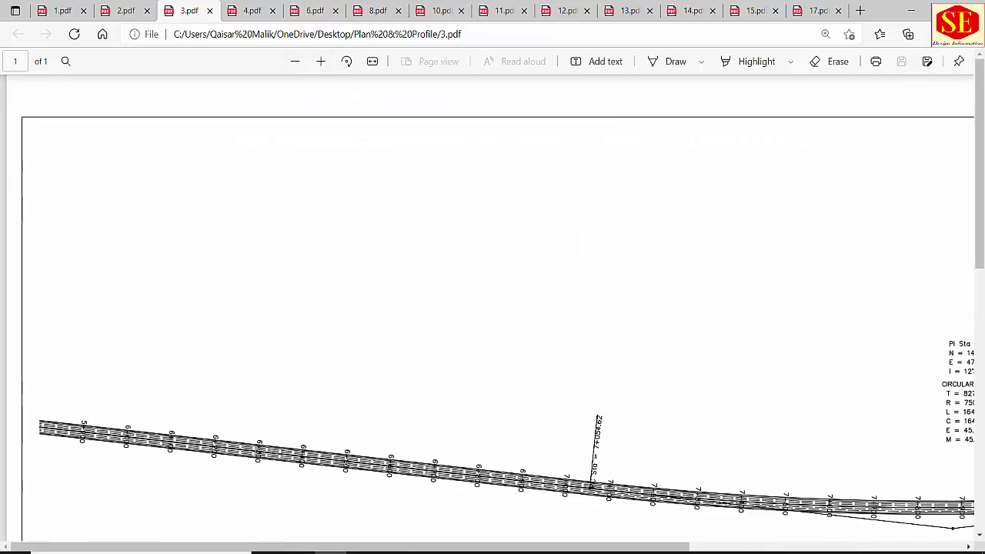
left_click_drag(668, 546, 944, 546)
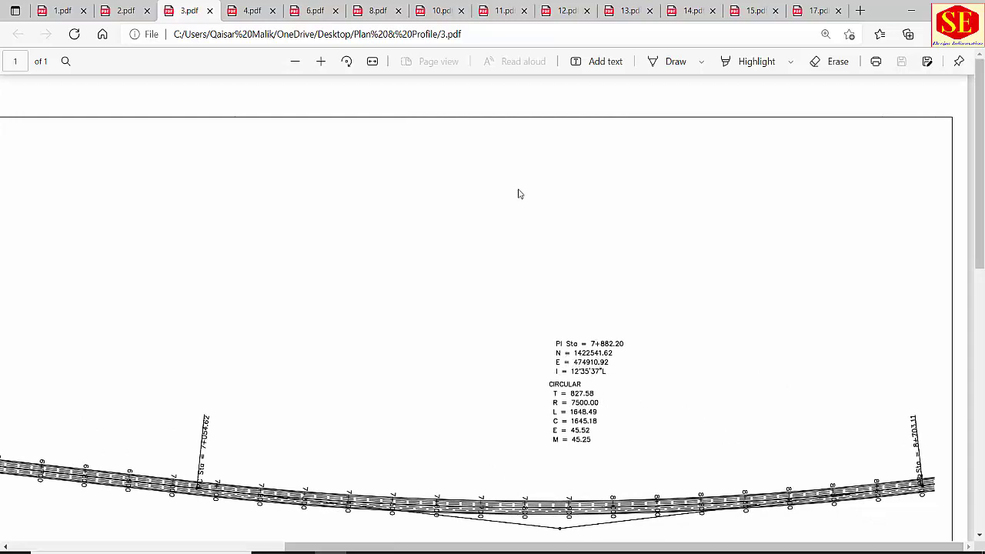
Step: Bring up 4.pdf and 6.pdf and enlarge each plan to read the PI station, coordinates and circular curve data
left_click(253, 9)
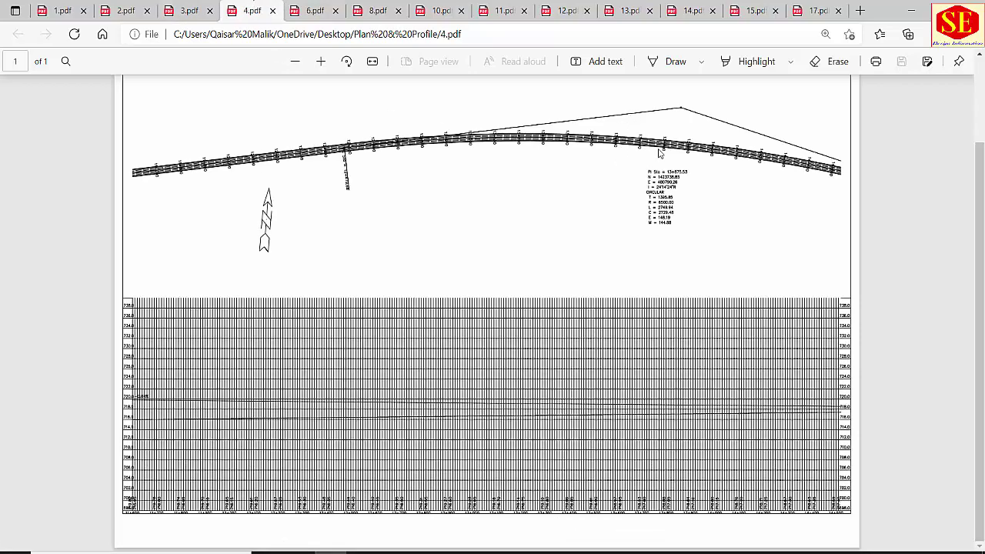
left_click(321, 60)
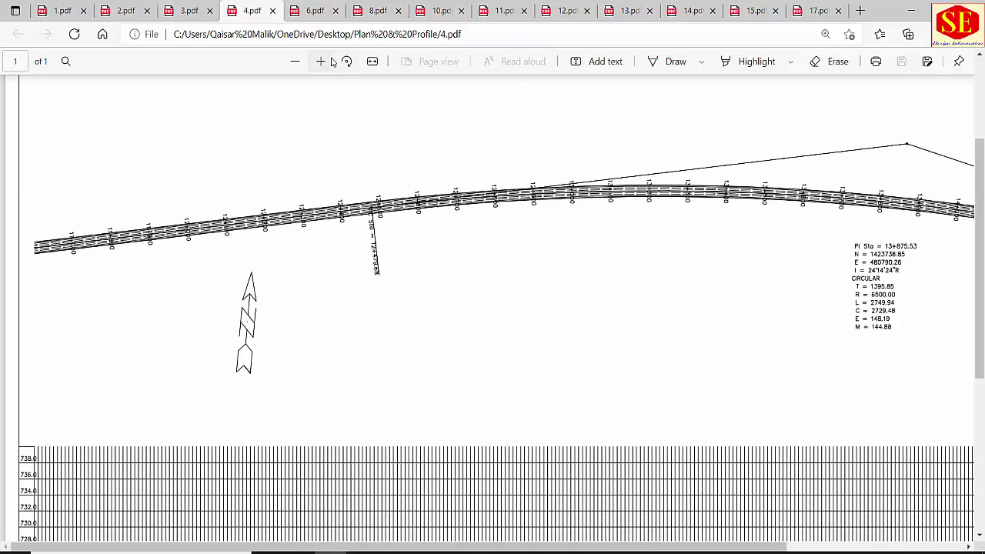
left_click(315, 11)
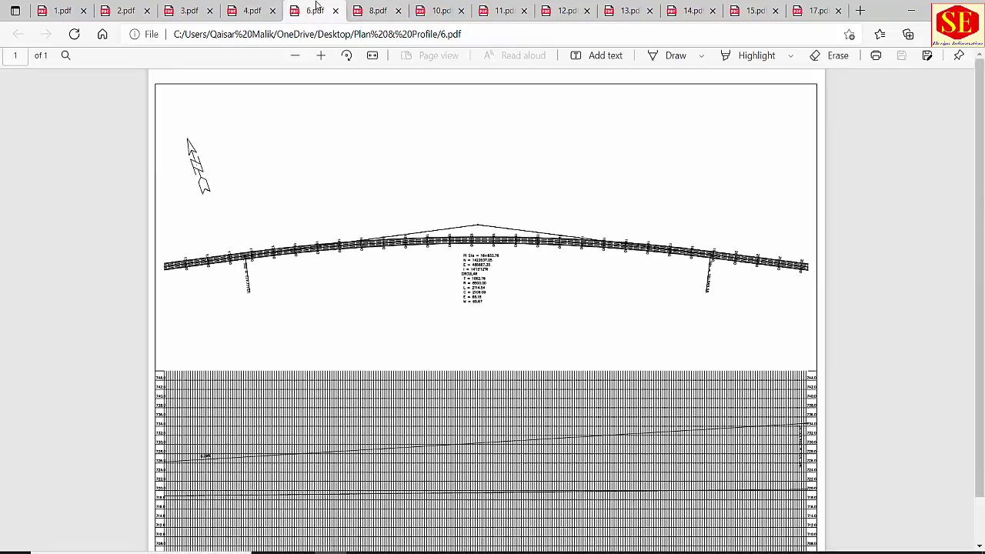
left_click(320, 61)
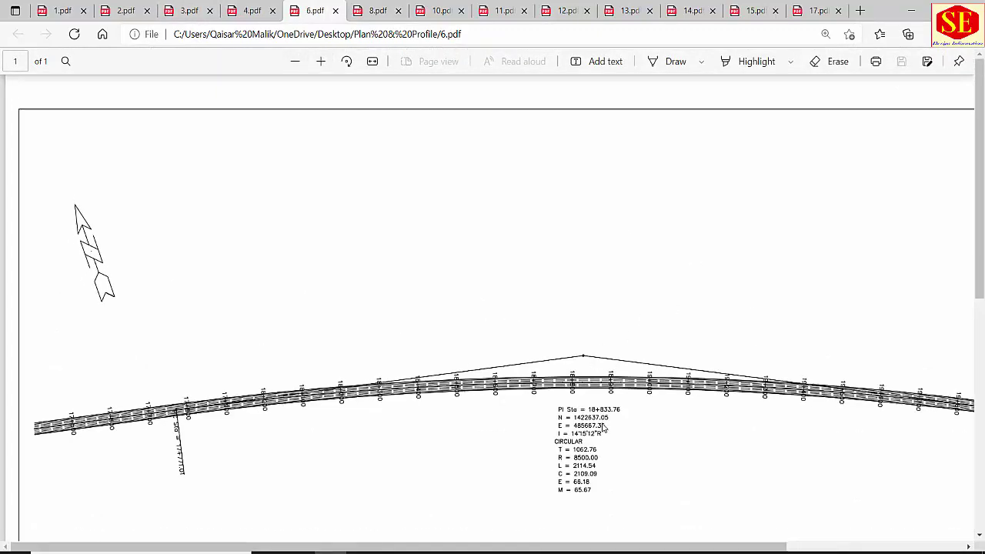
Step: Look through the drawings from 8.pdf to 15.pdf to view the PI and circular curve data on each plan
left_click(377, 10)
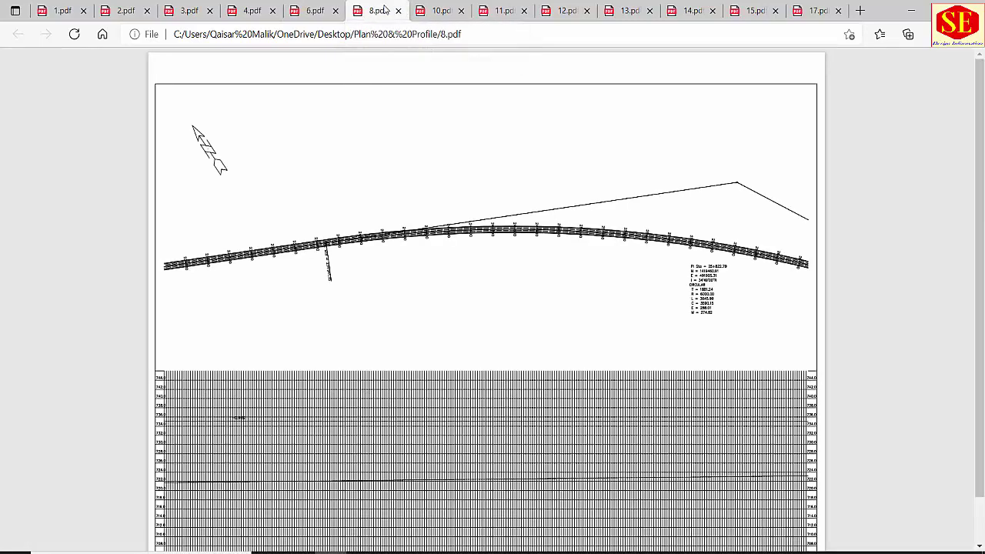
left_click(441, 11)
left_click(504, 10)
left_click(569, 10)
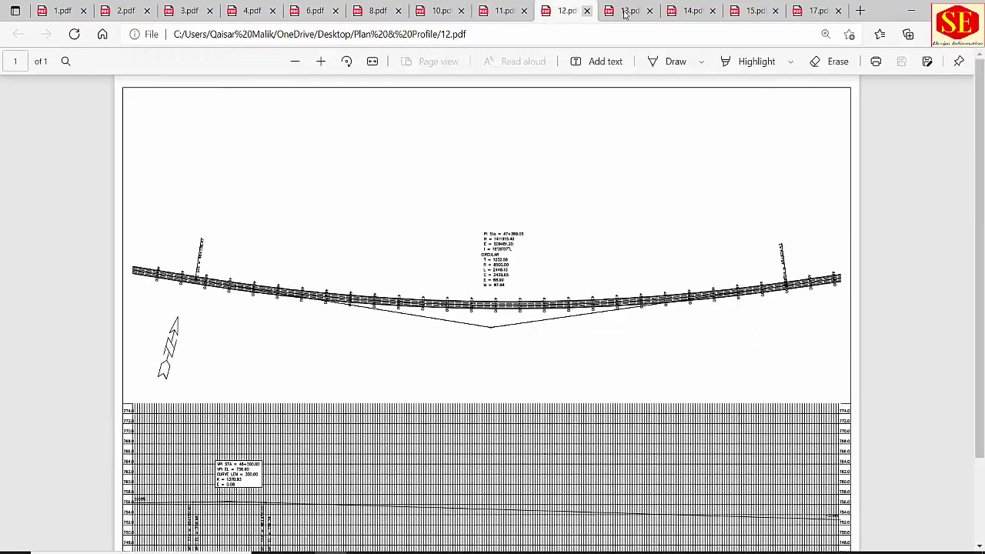
left_click(630, 10)
left_click(691, 10)
left_click(755, 9)
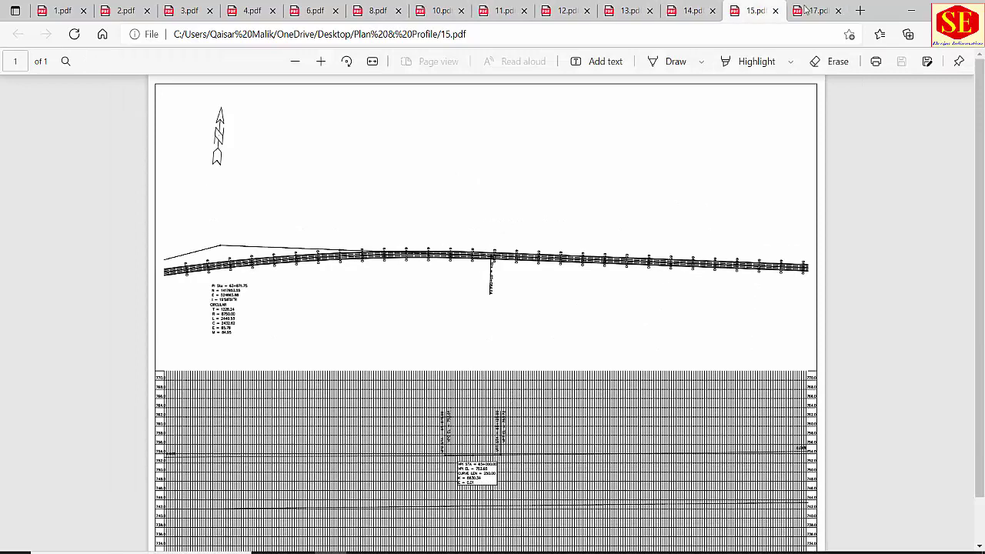
Step: Bring up 17.pdf and enlarge the end of the alignment to read the EOP station and coordinates
left_click(822, 9)
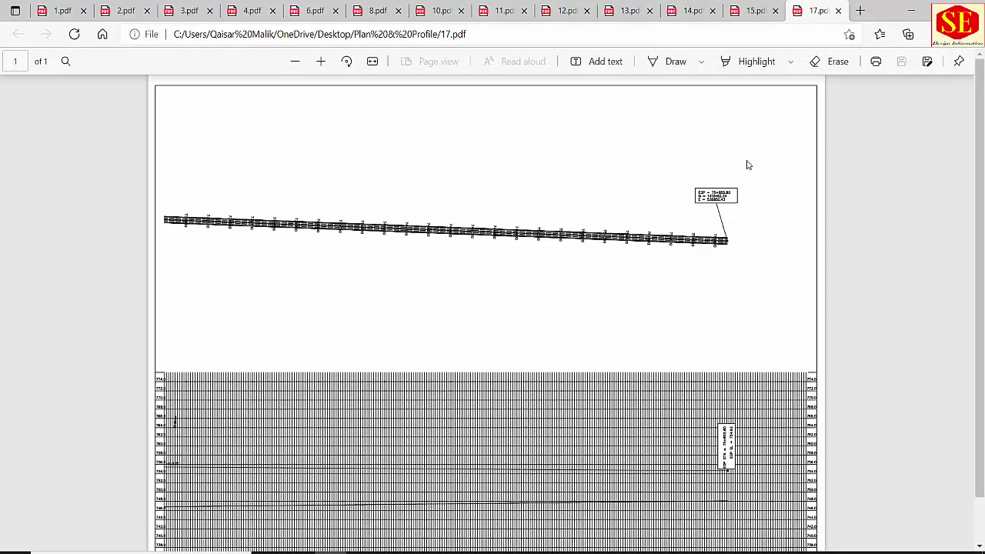
left_click(321, 61)
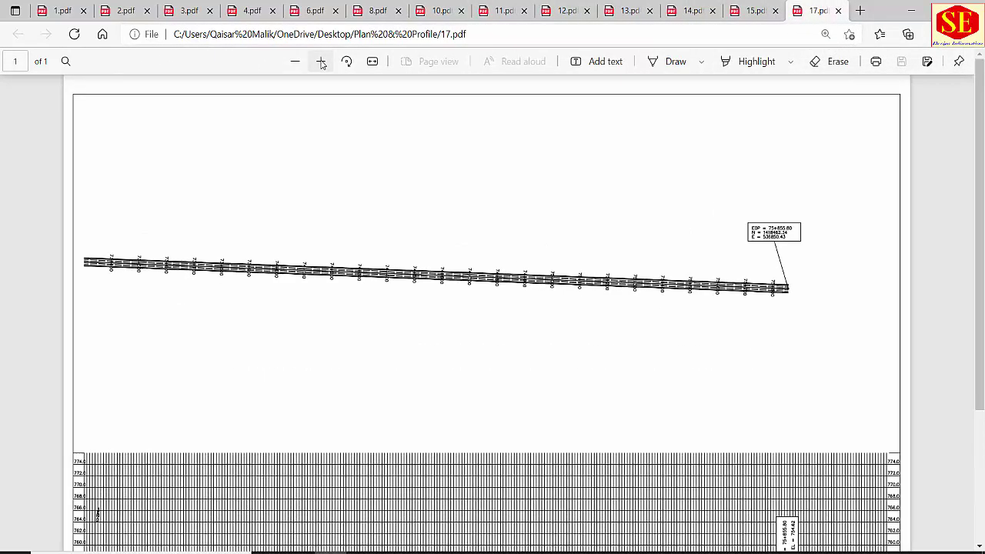
left_click(321, 60)
left_click_drag(659, 548, 954, 548)
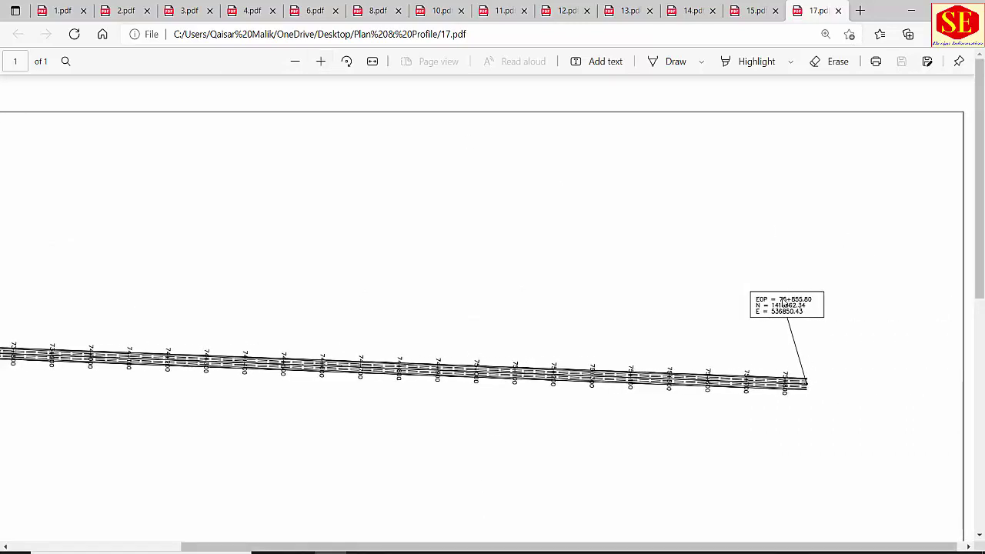
scroll(748, 320, "down", 3)
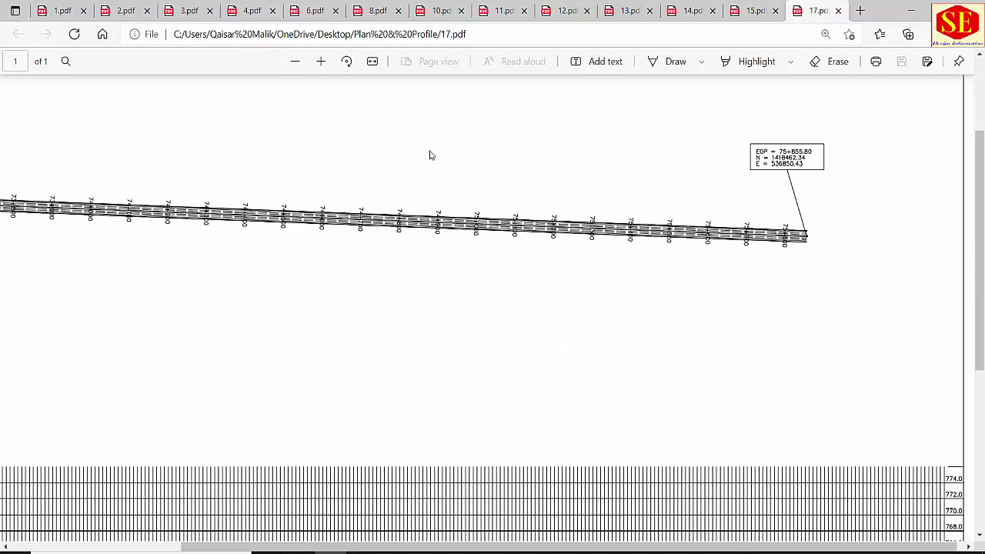
Step: Switch to the Excel workbook and check the station coordinate table from the first station to the last calculated row
mouse_move(522, 544)
left_click(453, 500)
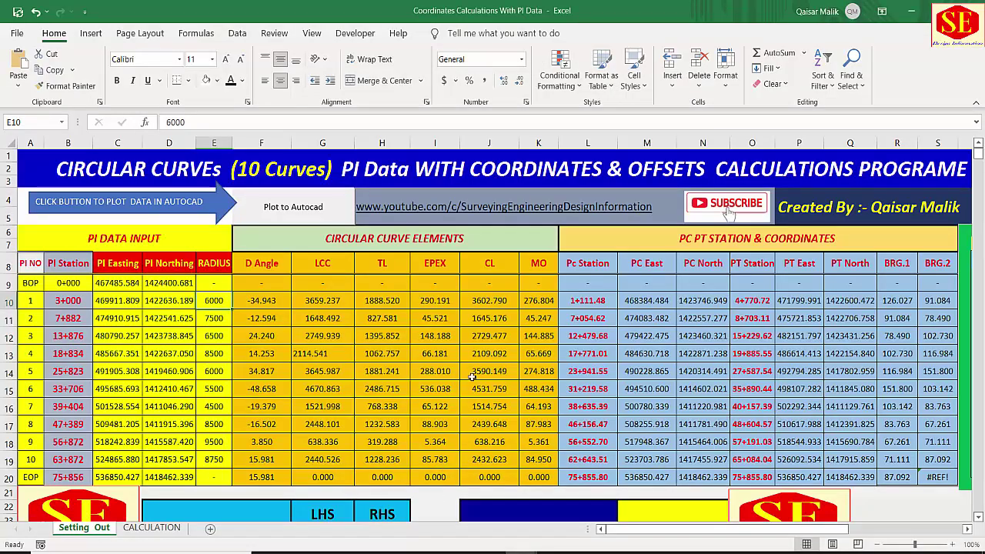
scroll(328, 359, "down", 9)
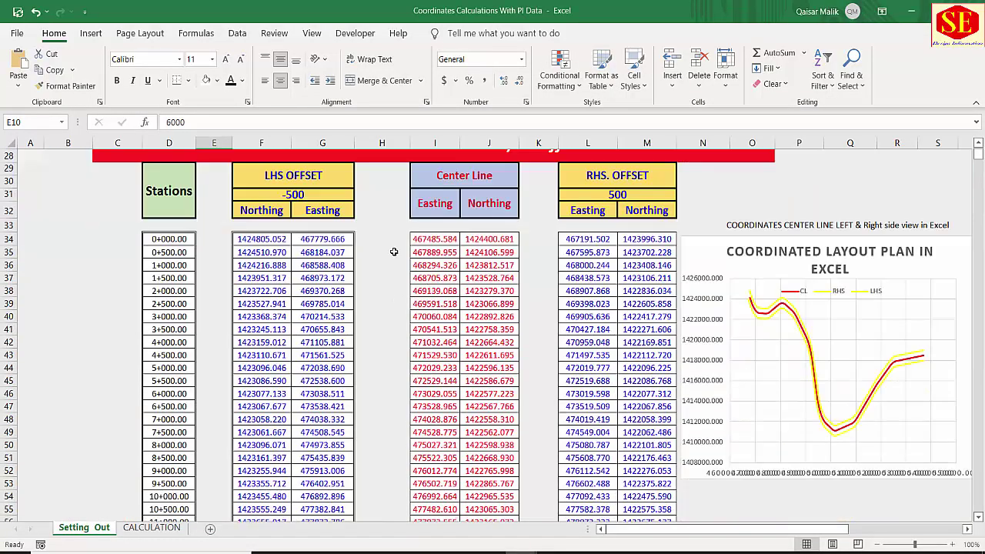
left_click(182, 239)
scroll(453, 289, "down", 15)
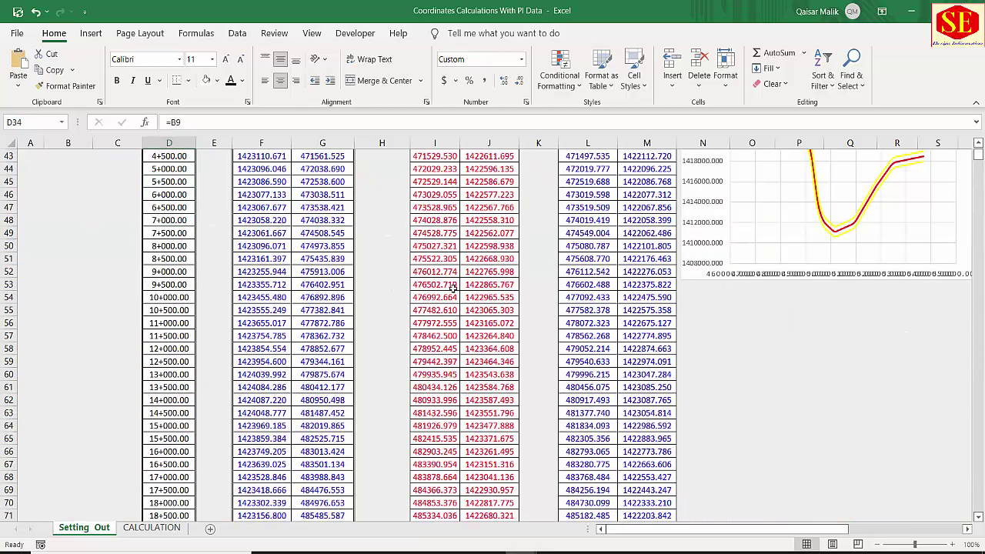
scroll(453, 288, "down", 13)
scroll(454, 287, "down", 16)
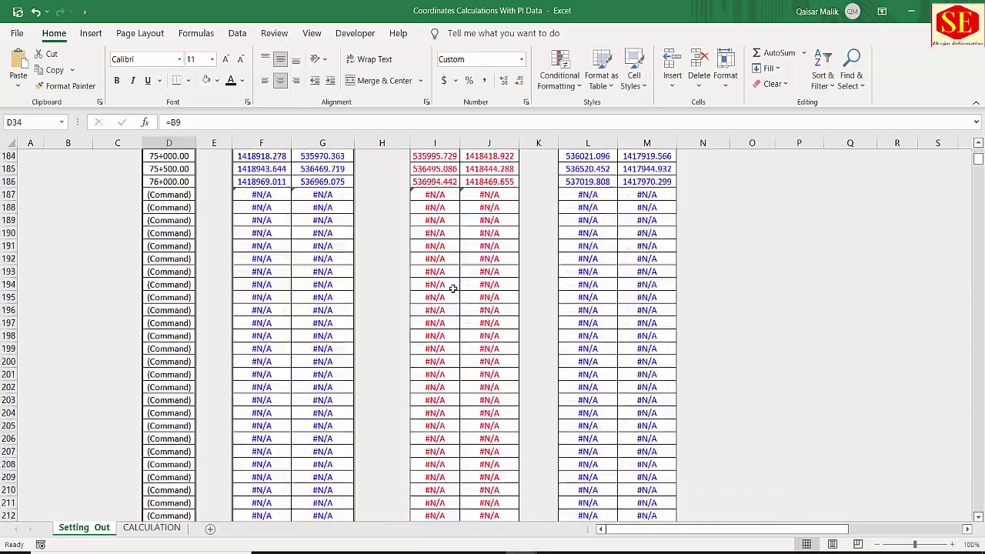
scroll(150, 271, "up", 6)
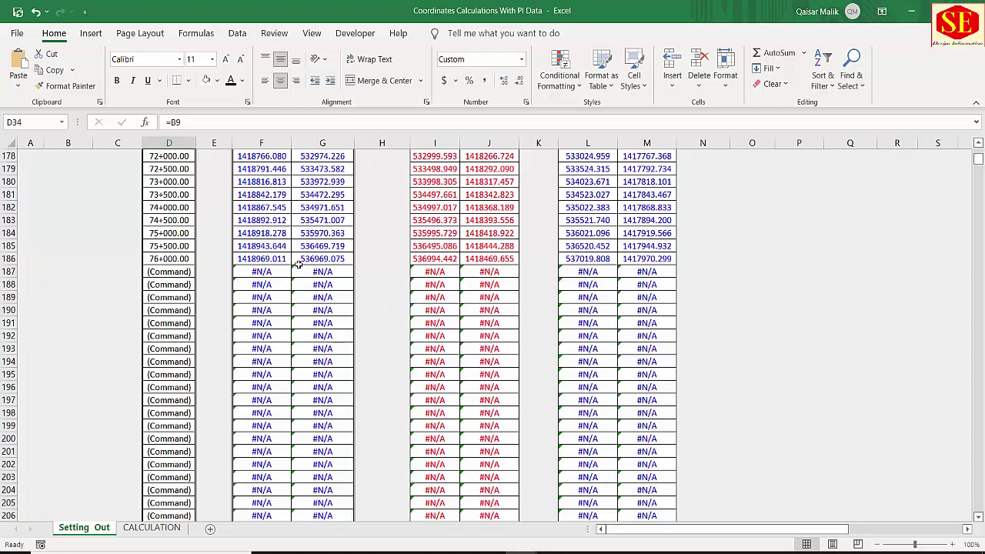
Step: Set the station interval above the coordinate table to 100
left_click_drag(974, 165, 976, 150)
left_click(662, 451)
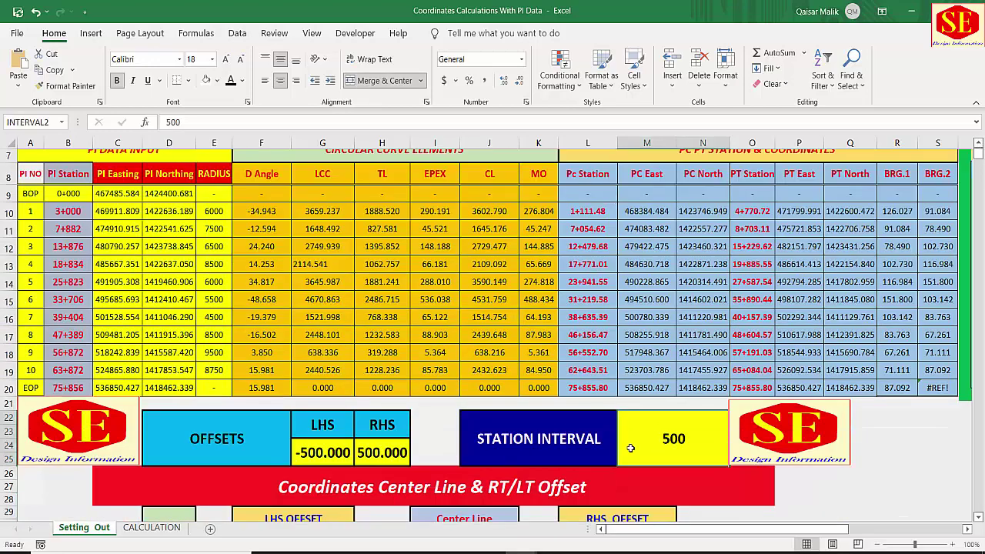
scroll(639, 419, "down", 2)
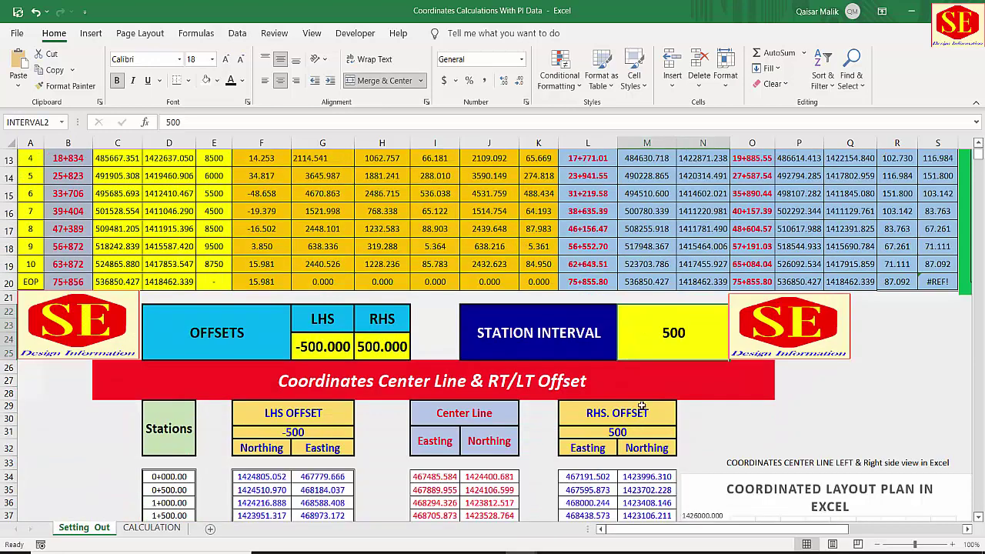
type("100")
Step: Set the station interval to 10
left_click(703, 350)
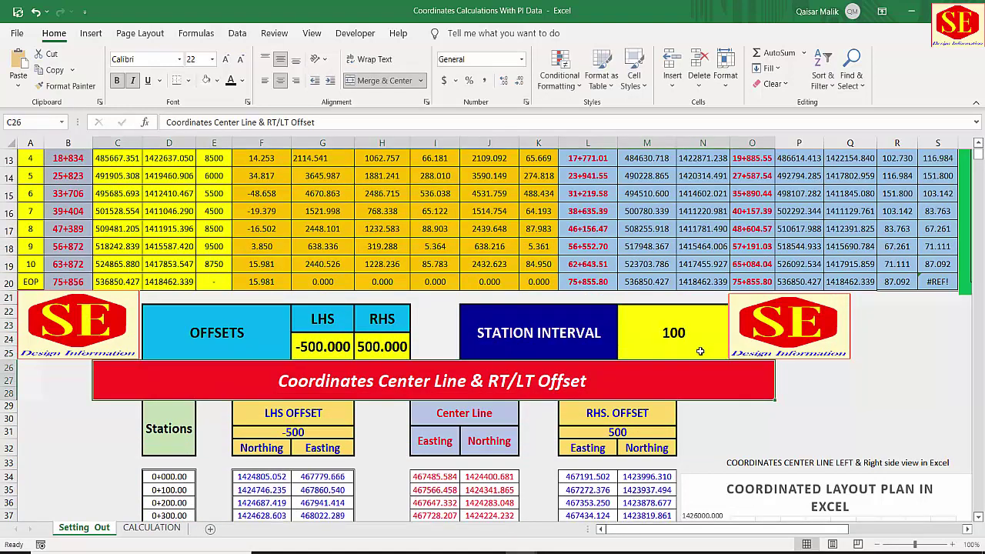
type("10")
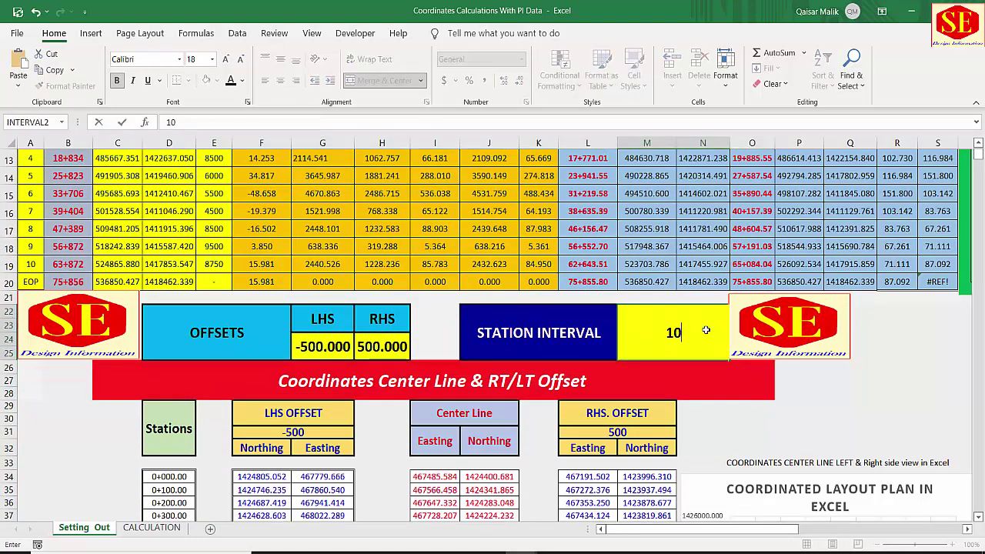
key("Return")
left_click(695, 332)
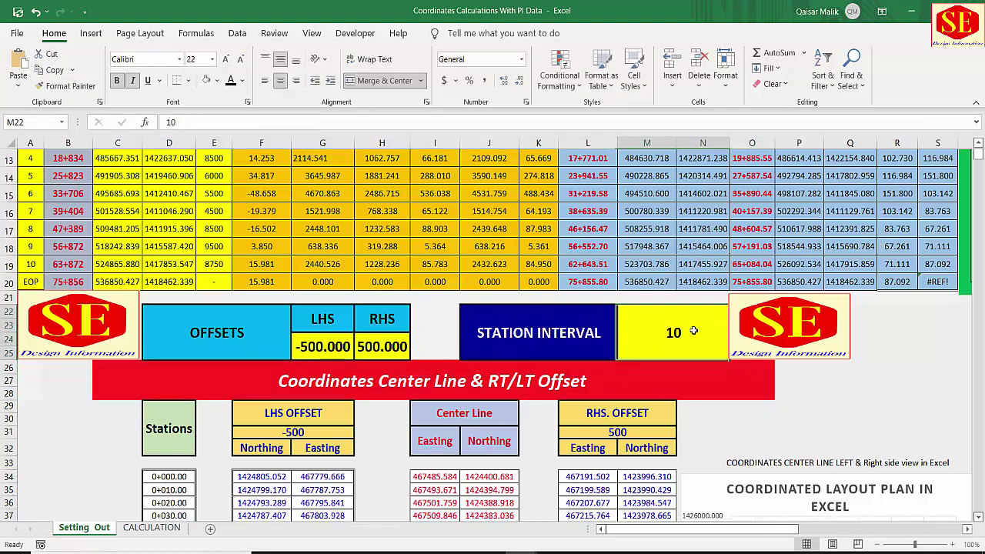
Step: Set the LHS offset to -25 and the RHS offset to 25
left_click(331, 347)
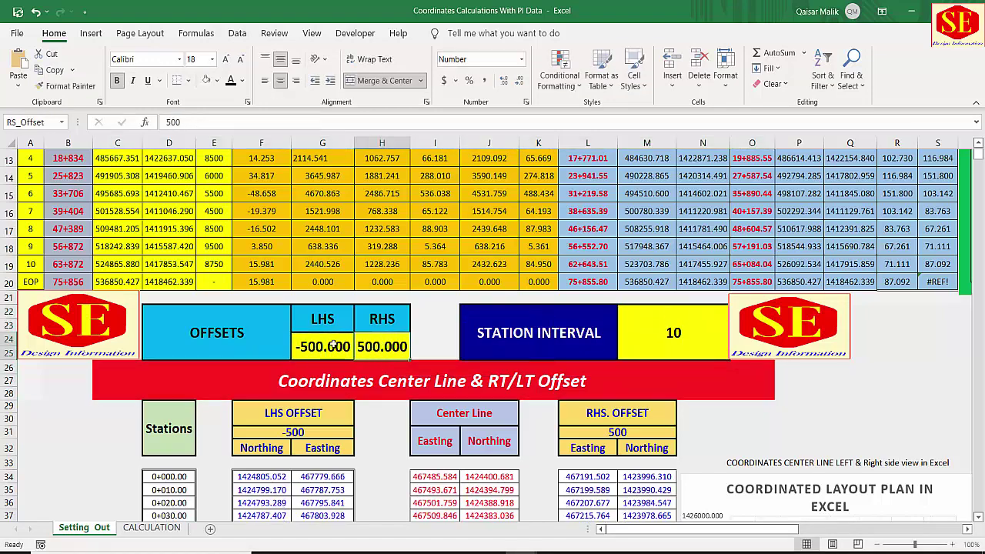
left_click(391, 347)
scroll(391, 347, "down", 3)
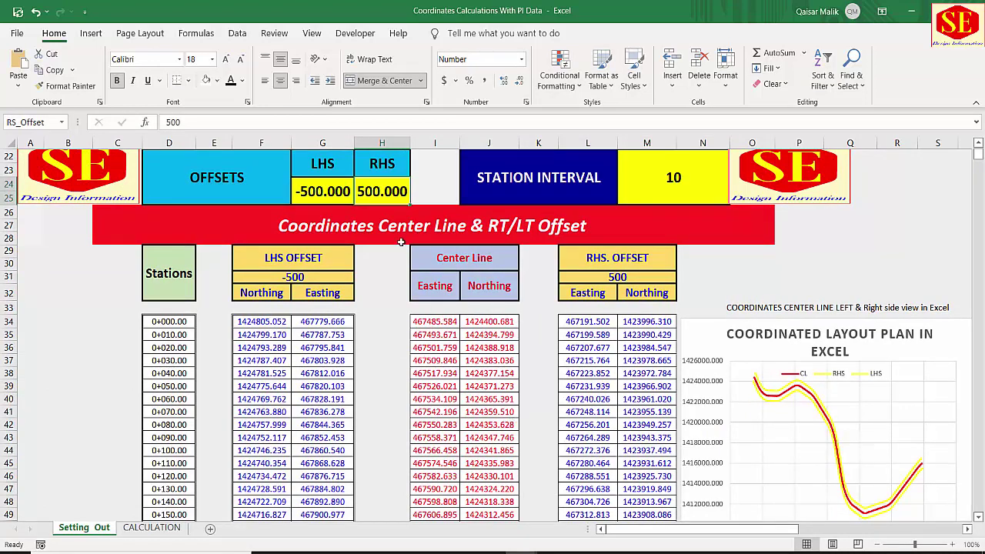
key("Left")
key("Right")
key("Left")
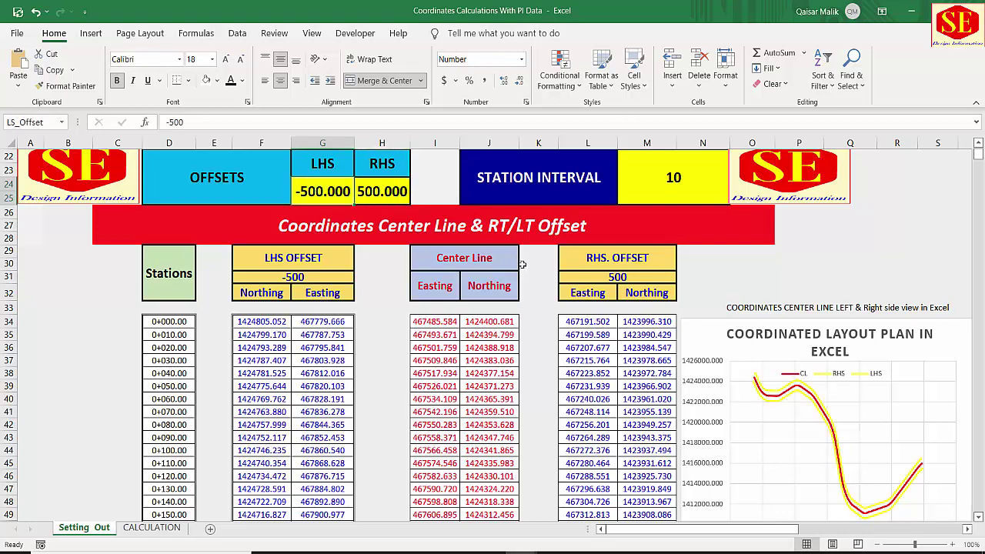
type("-25")
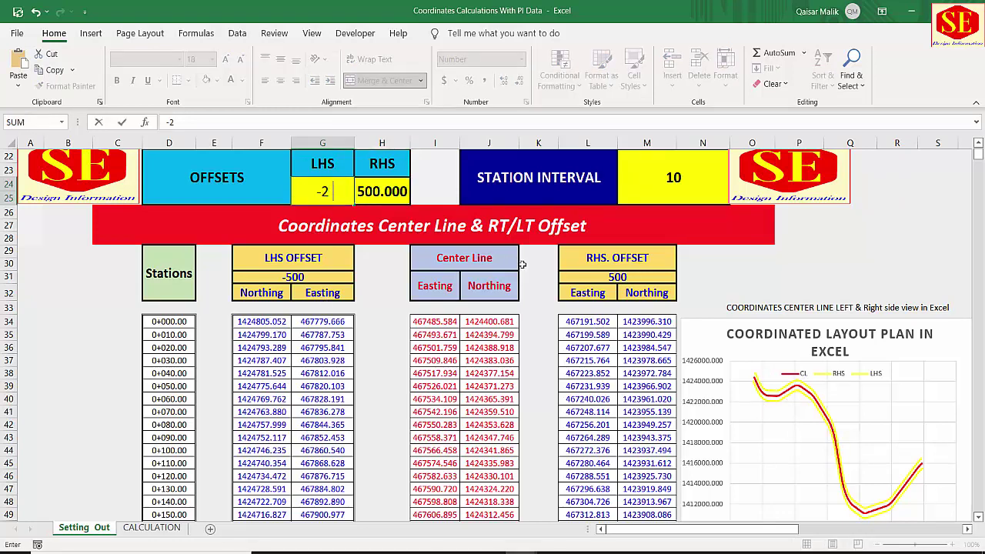
left_click(379, 194)
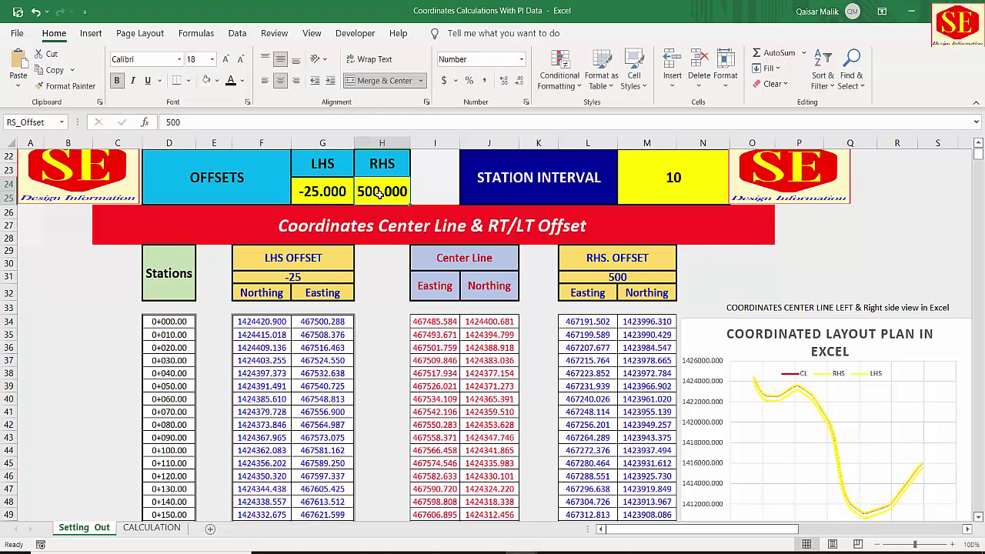
type("25")
key("Return")
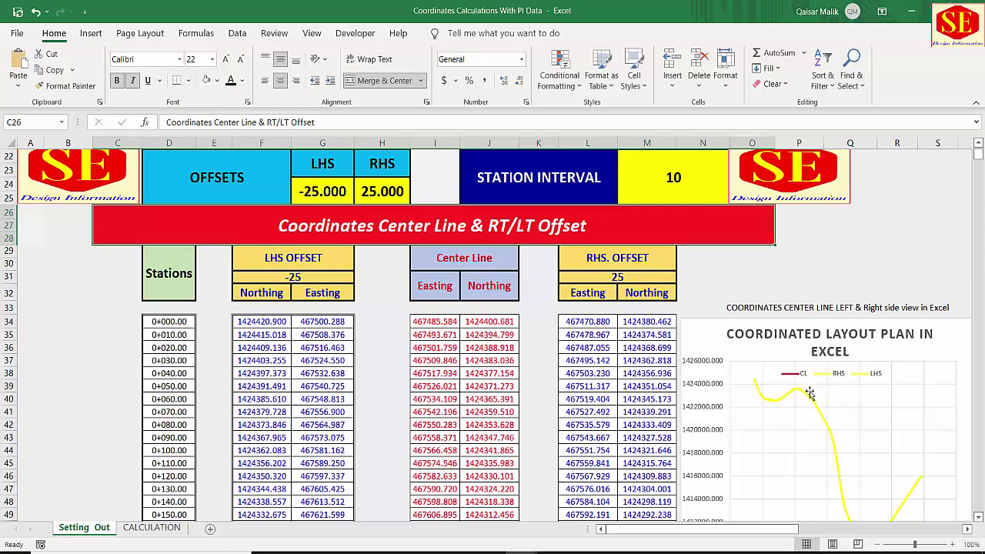
Step: Look over the input and coordinate tables and plot the alignment data to AutoCAD
scroll(514, 321, "up", 6)
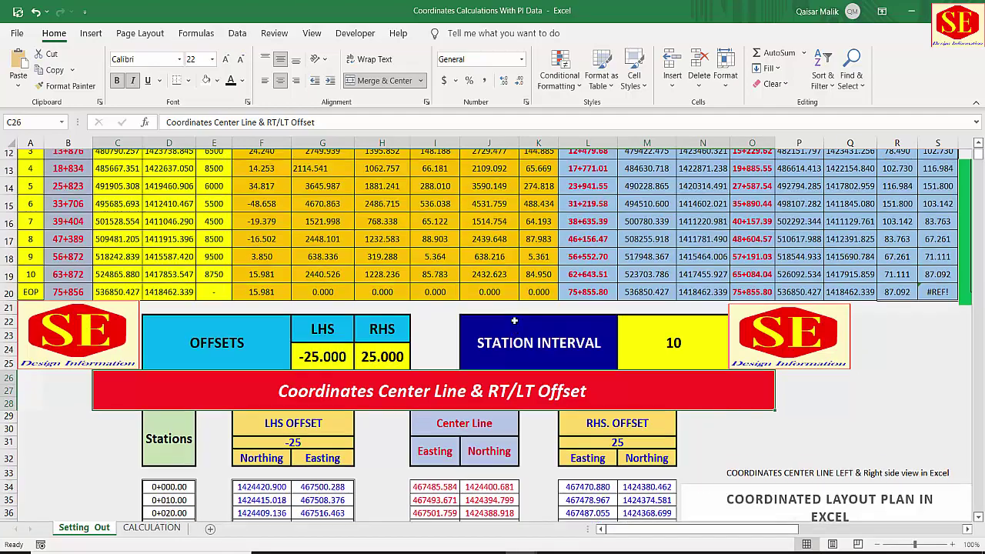
scroll(514, 320, "up", 1)
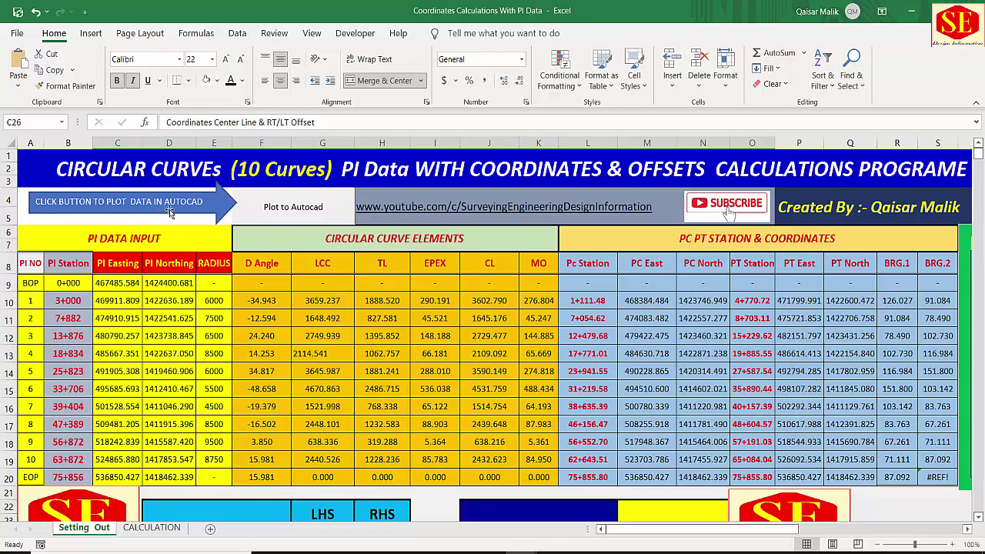
scroll(504, 361, "down", 10)
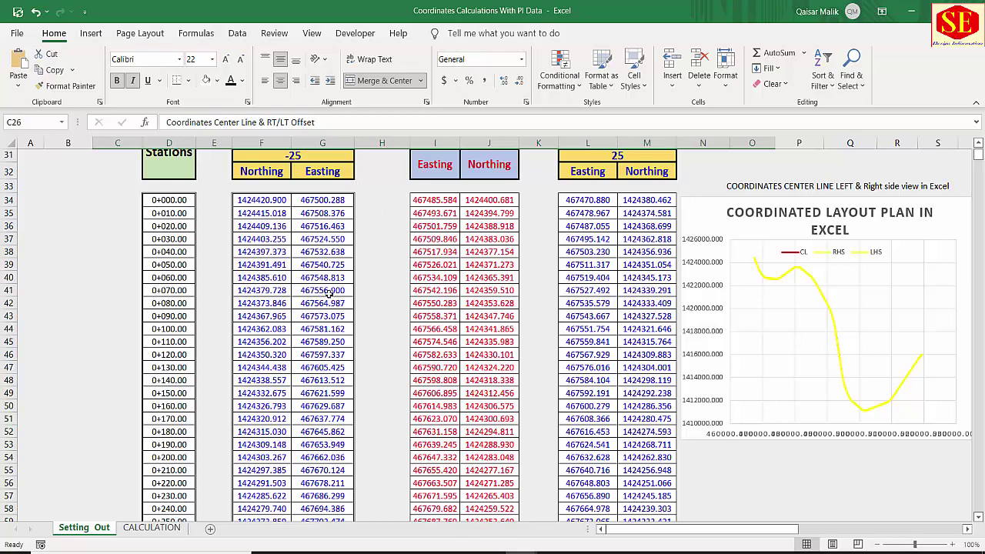
scroll(375, 248, "up", 6)
scroll(452, 314, "up", 4)
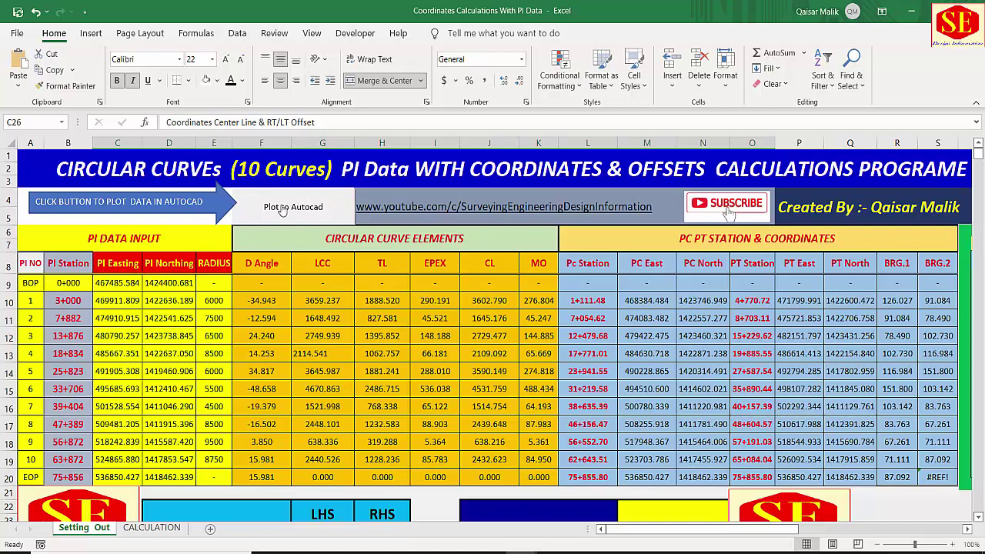
left_click(310, 214)
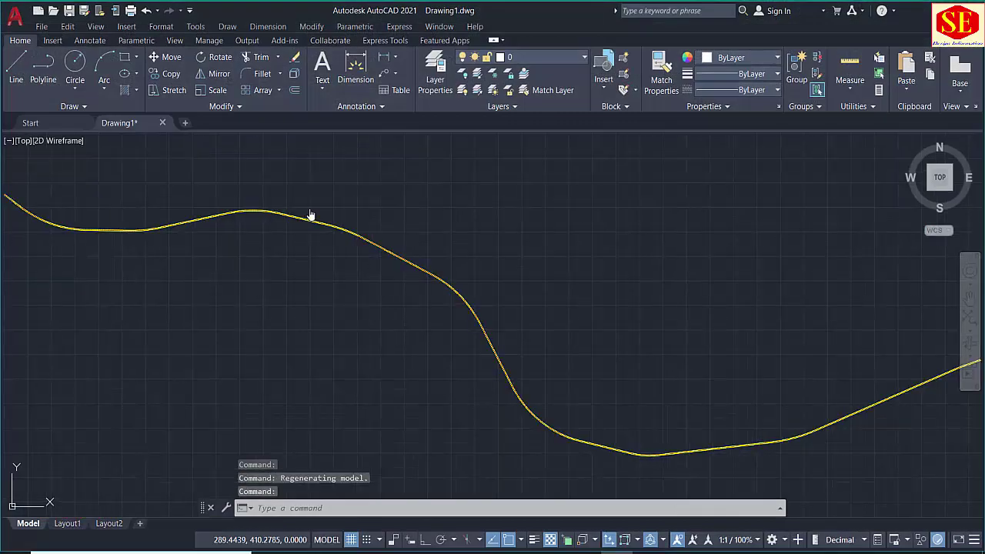
Step: Examine the plotted centre line and its two offset lines up close along the curve in AutoCAD
left_click(268, 176)
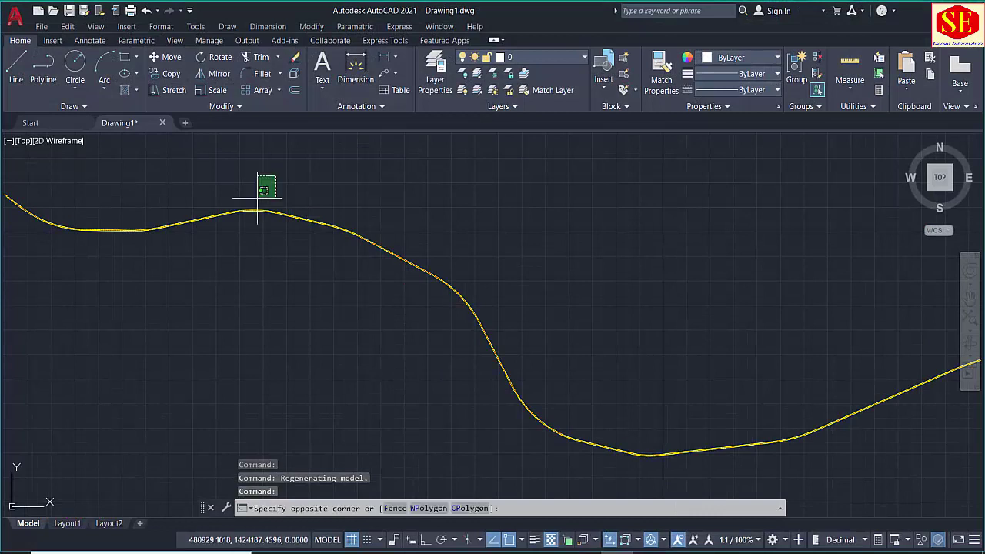
scroll(266, 181, "up", 3)
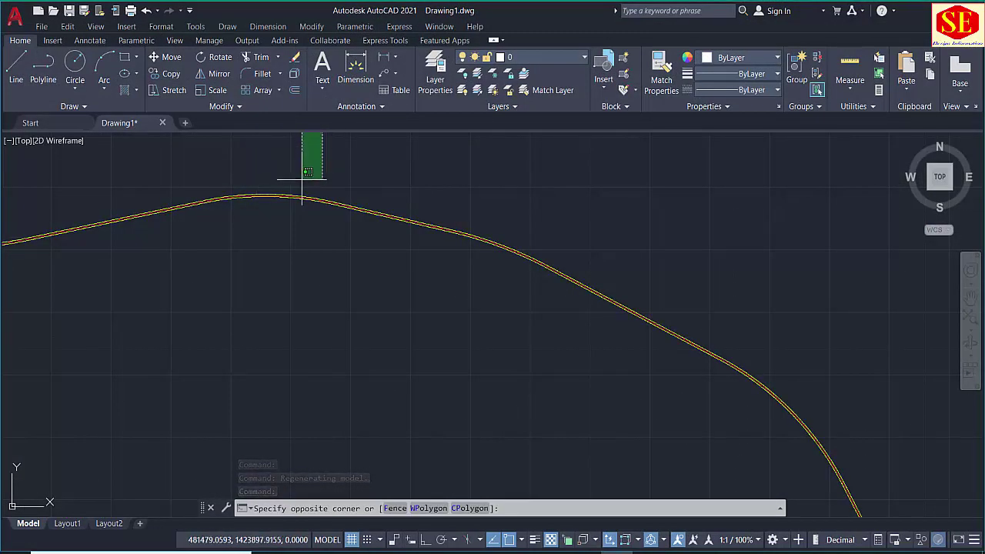
scroll(308, 193, "up", 5)
key("Escape")
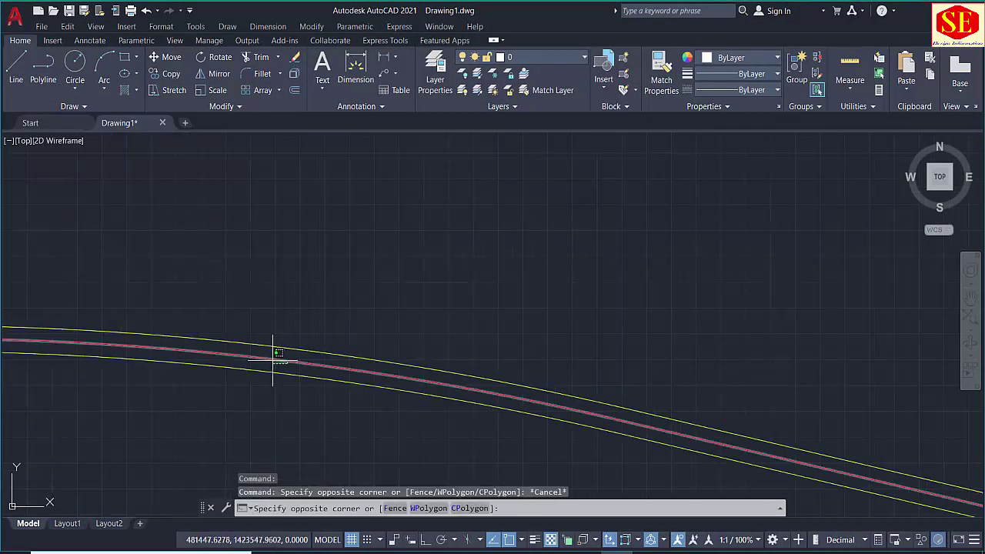
Step: Select the red centre line between the two offset lines to inspect it, and clear the selection
left_click(287, 356)
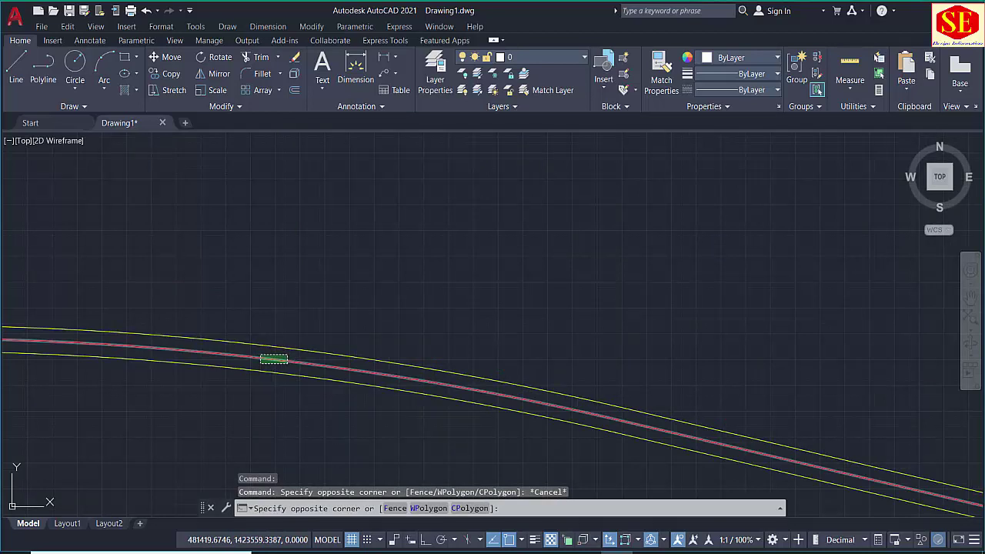
left_click(261, 362)
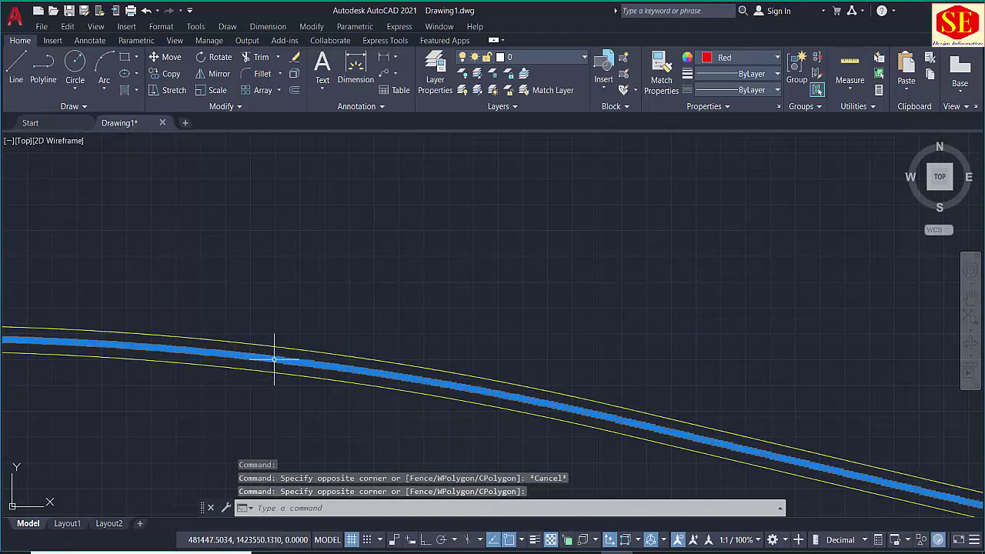
scroll(330, 231, "down", 3)
key("Escape")
scroll(329, 241, "down", 3)
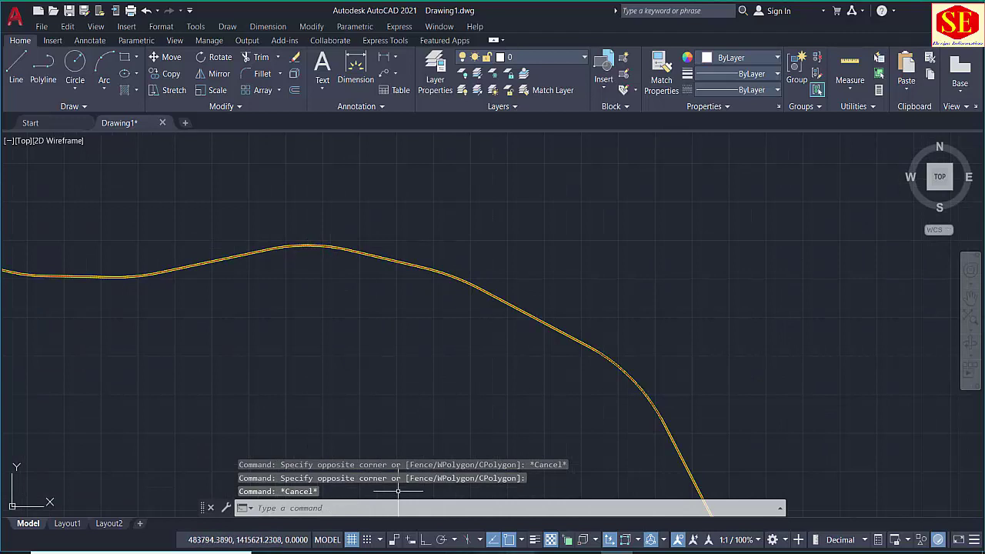
Step: Switch to the Coordinates Calculations With PI Data workbook in Excel and set the LHS offset to -50 and the RHS offset to 50
mouse_move(523, 545)
left_click(431, 514)
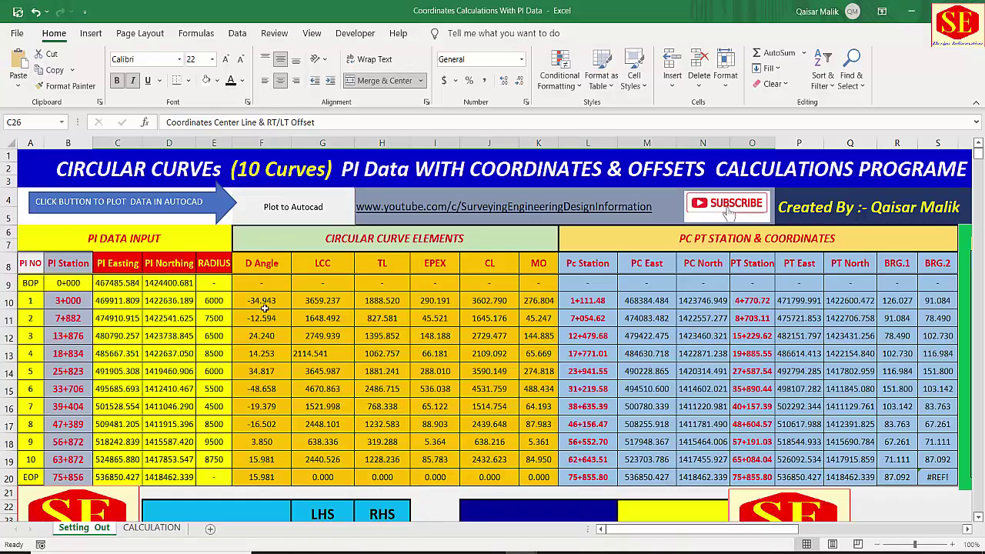
scroll(264, 307, "down", 4)
left_click(328, 344)
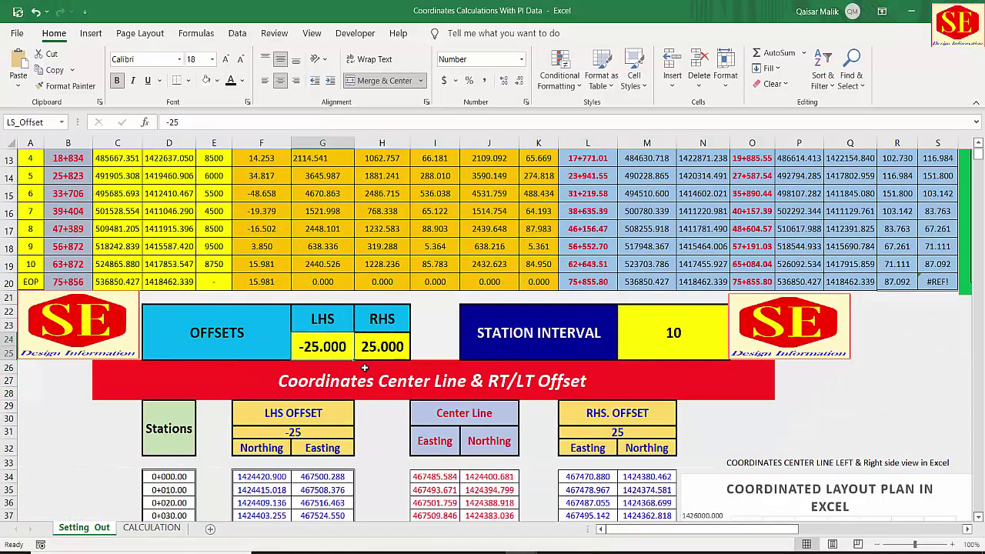
type("-50")
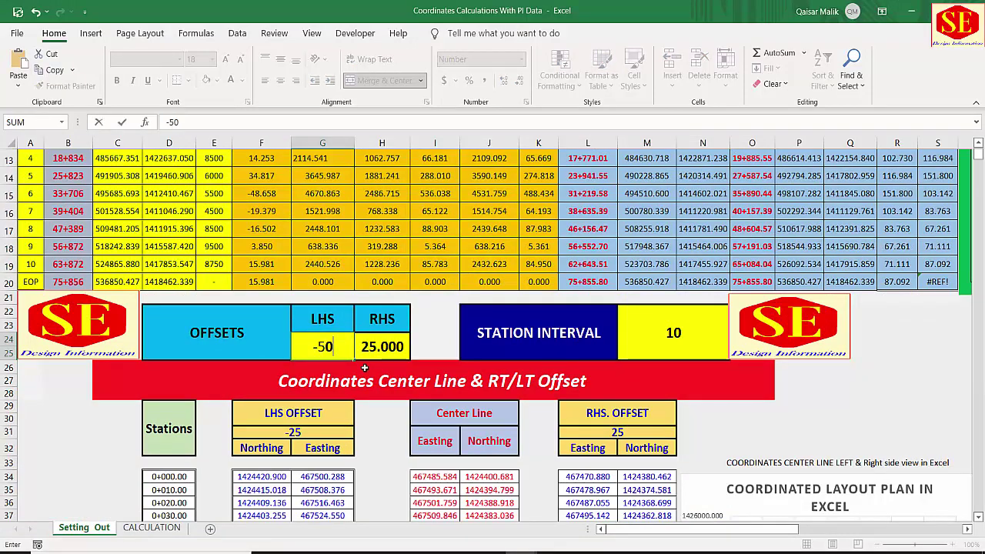
left_click(390, 350)
type("50")
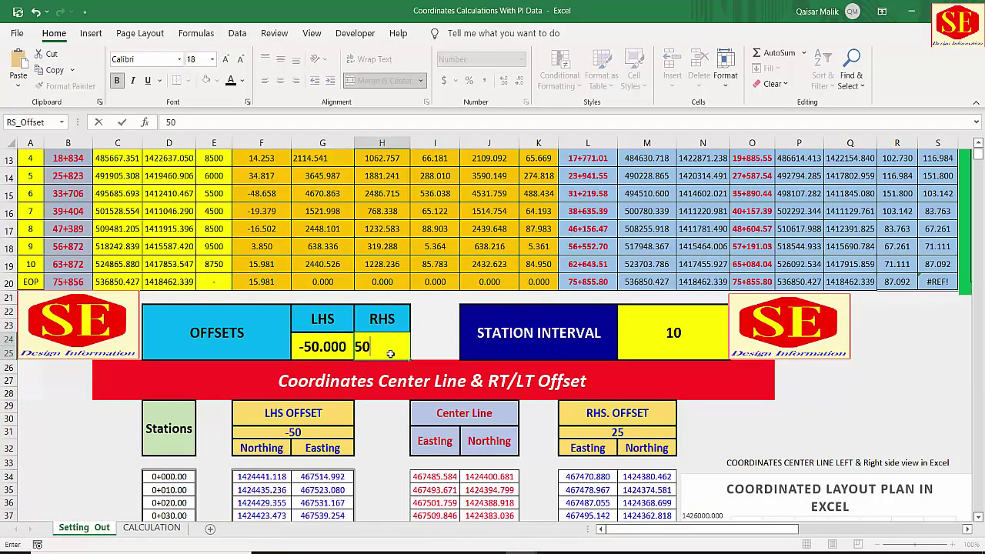
key("Return")
scroll(545, 381, "down", 1)
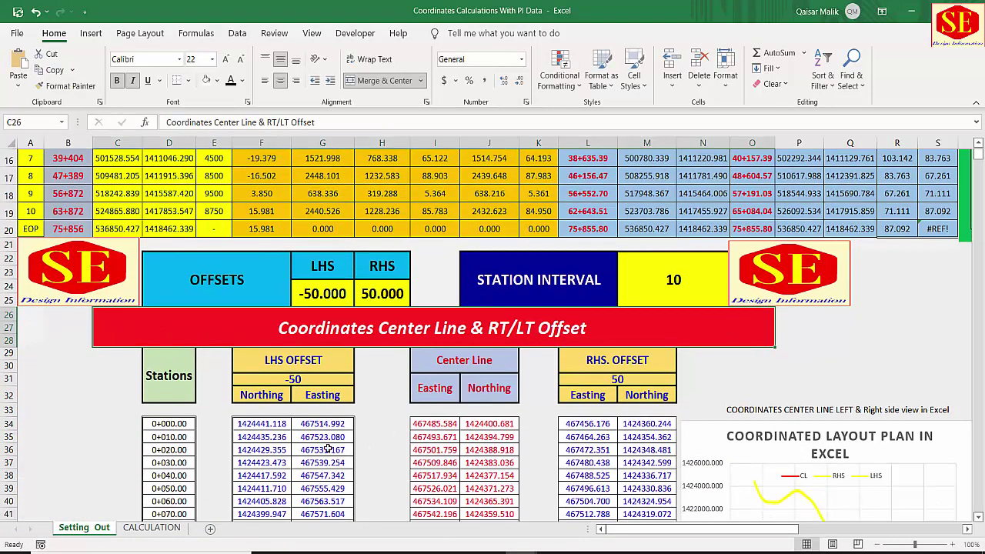
Step: Plot the alignment with the 50 offsets to AutoCAD and check the added offset lines beside the centre line
scroll(541, 395, "up", 5)
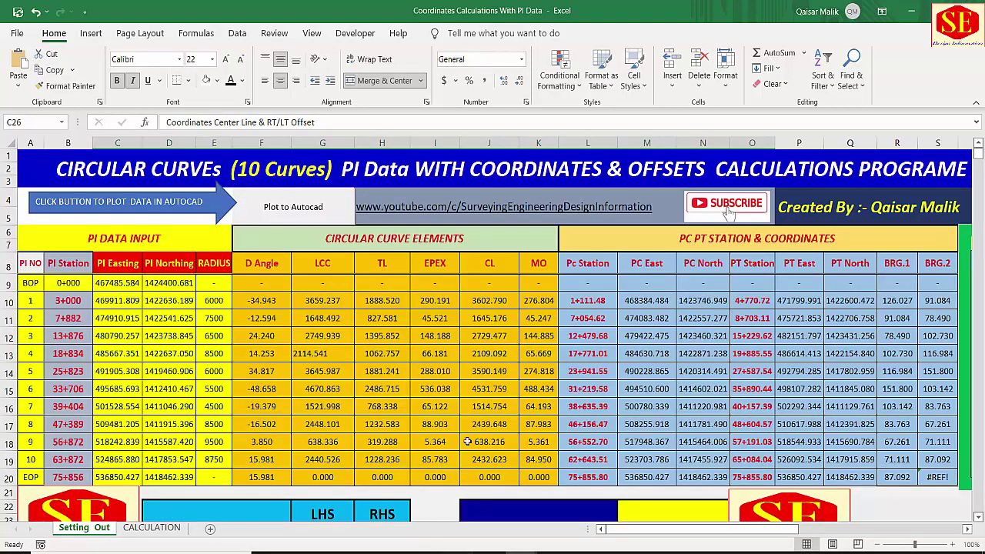
left_click(293, 210)
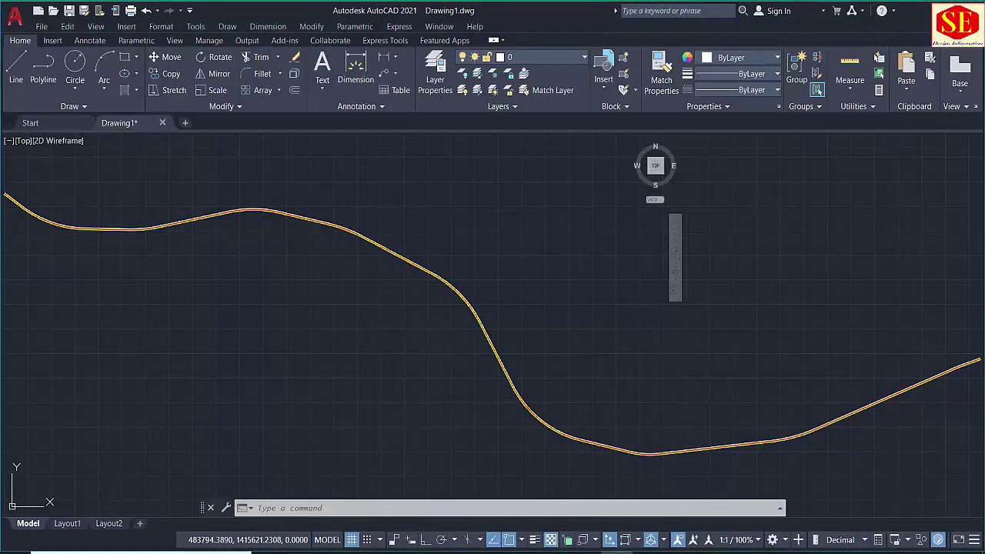
scroll(347, 224, "up", 8)
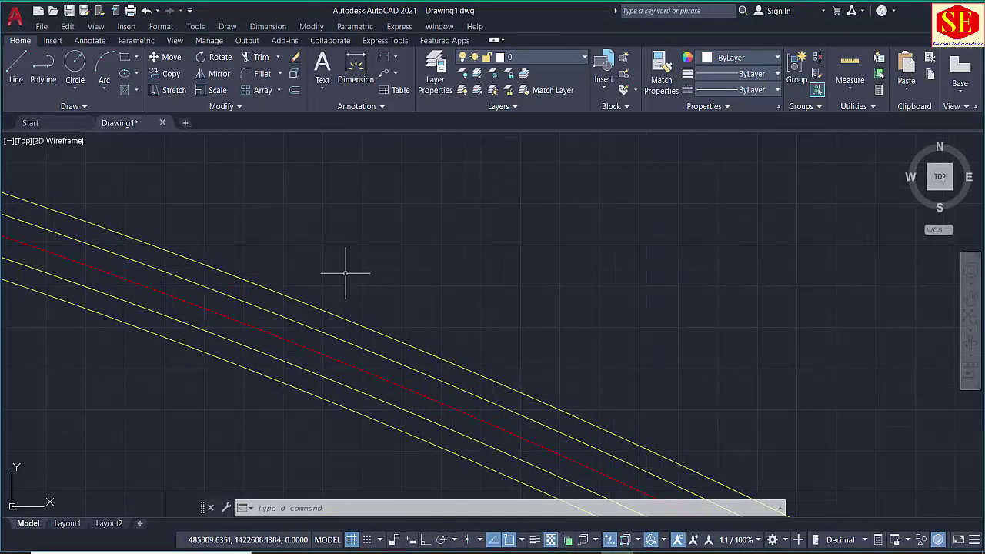
scroll(383, 240, "down", 5)
scroll(383, 241, "down", 3)
Step: Return to the Coordinates Calculations With PI Data workbook in Excel and set the LHS offset to -100 and the RHS offset to 100
left_click(523, 551)
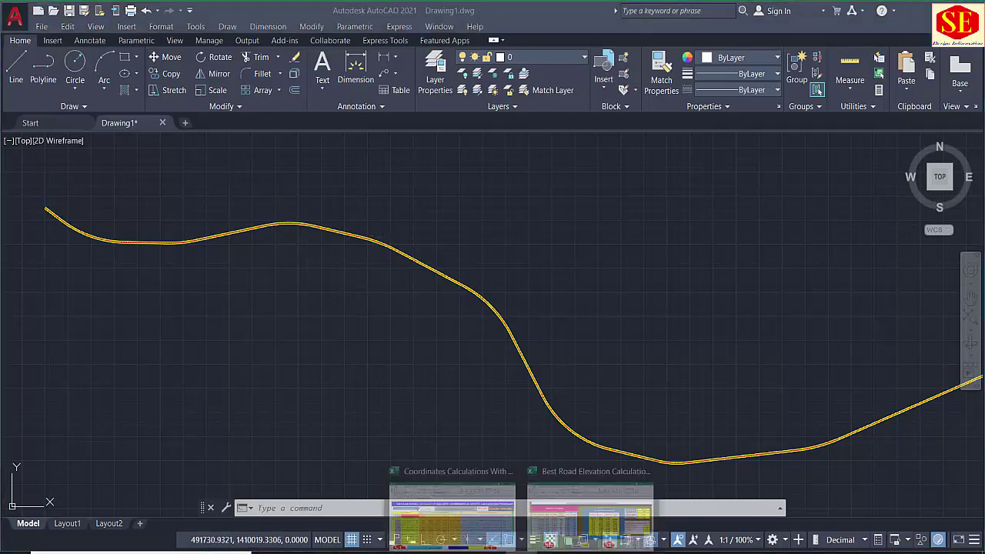
left_click(460, 537)
scroll(400, 424, "down", 2)
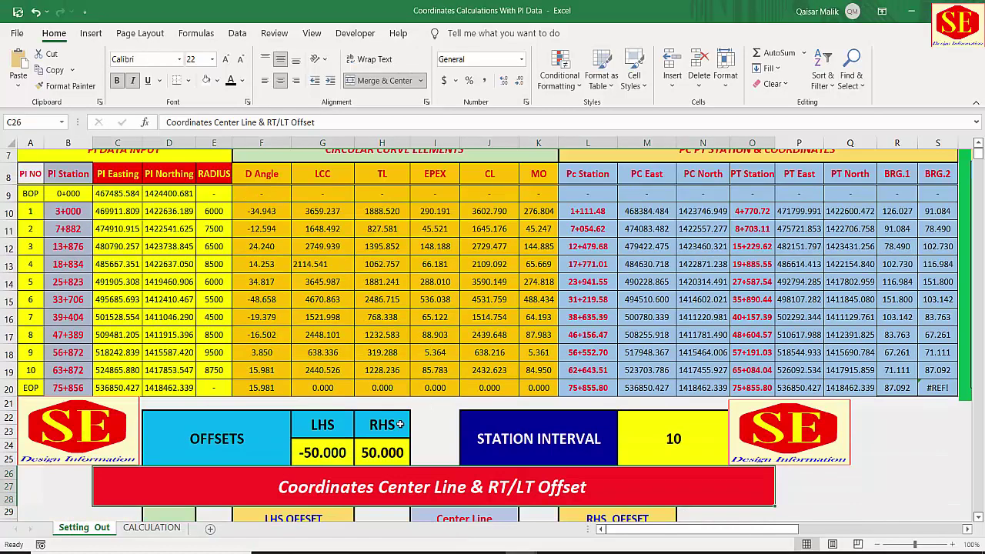
left_click(317, 456)
type("-100")
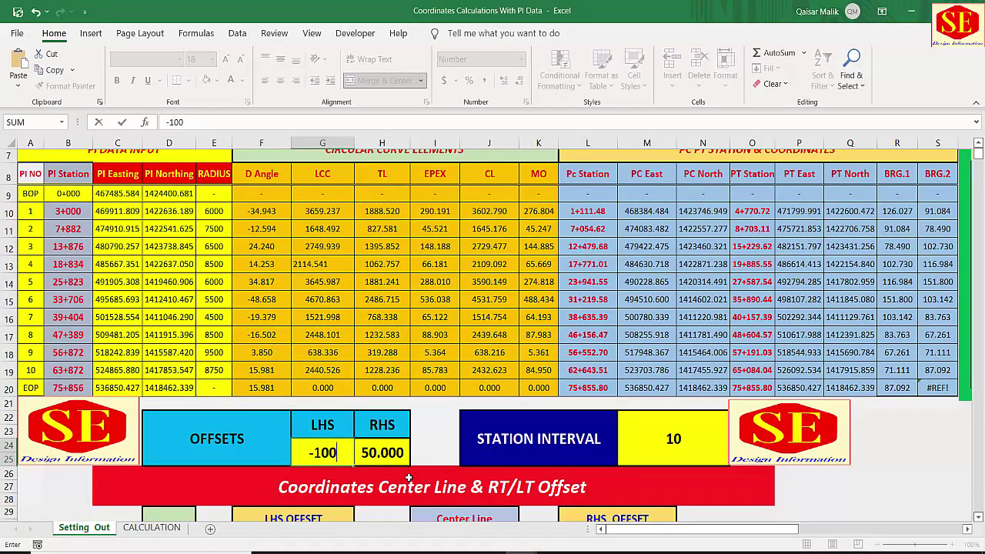
left_click(376, 452)
type("100")
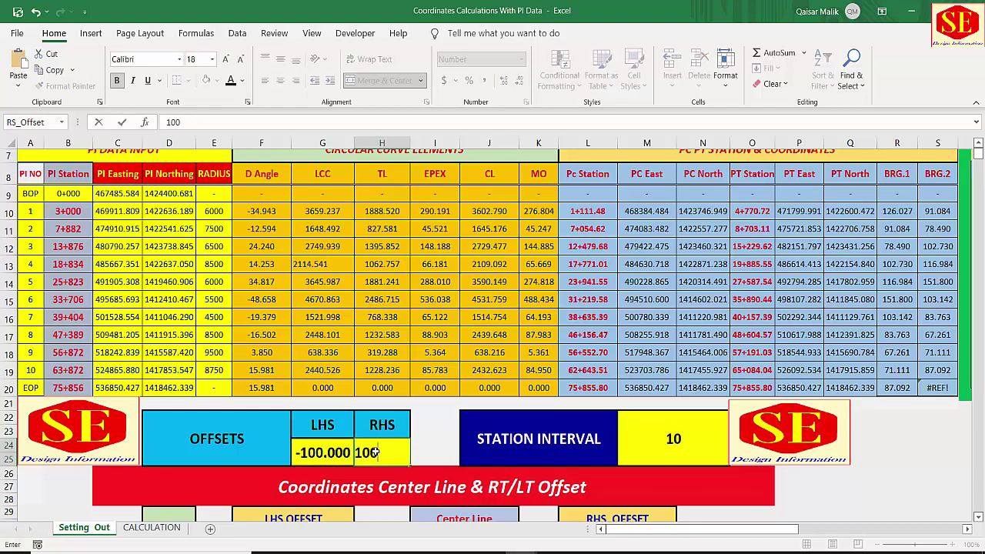
key("Return")
Step: Plot the alignment with the 100 offsets to AutoCAD and examine all offset lines along the curves
scroll(375, 451, "up", 2)
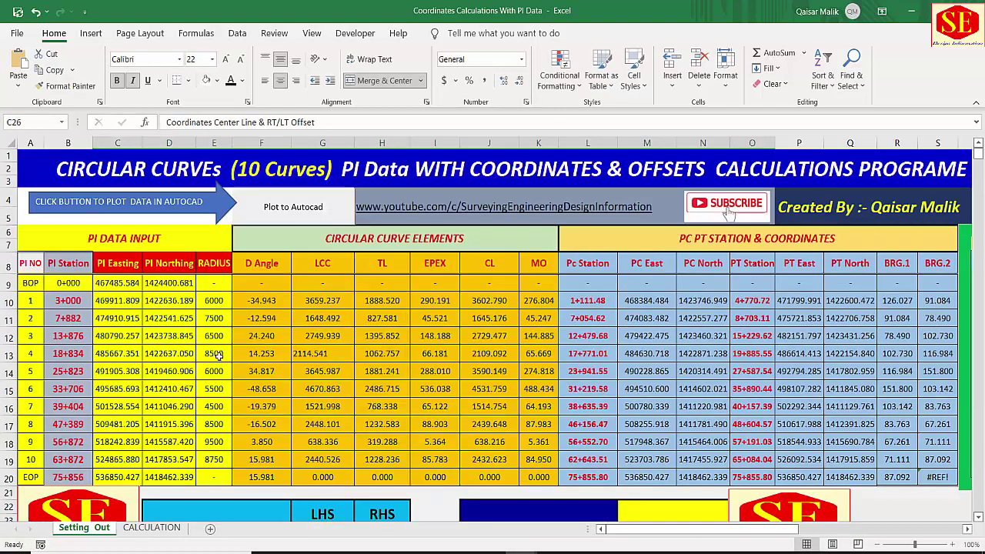
left_click(291, 208)
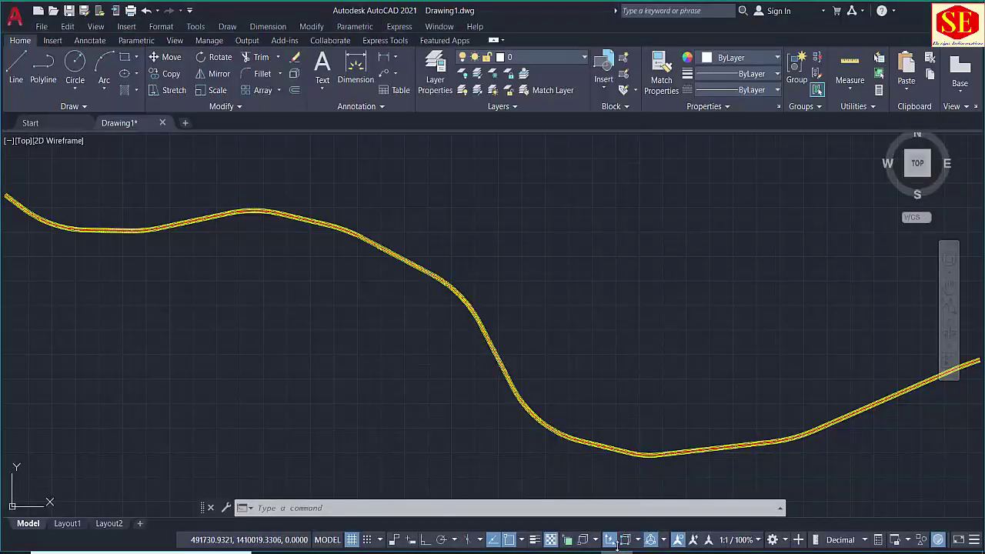
scroll(374, 253, "up", 5)
scroll(381, 259, "up", 3)
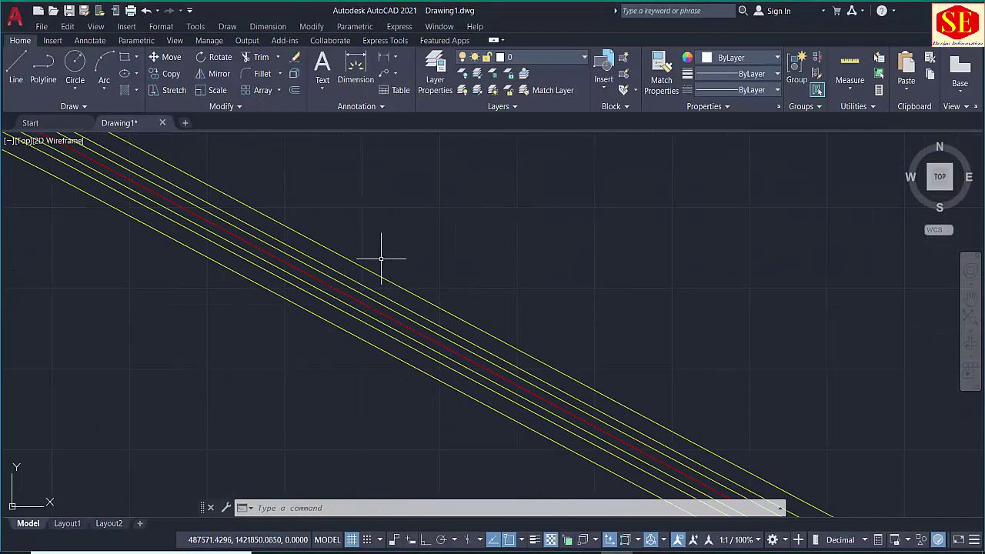
scroll(362, 254, "down", 5)
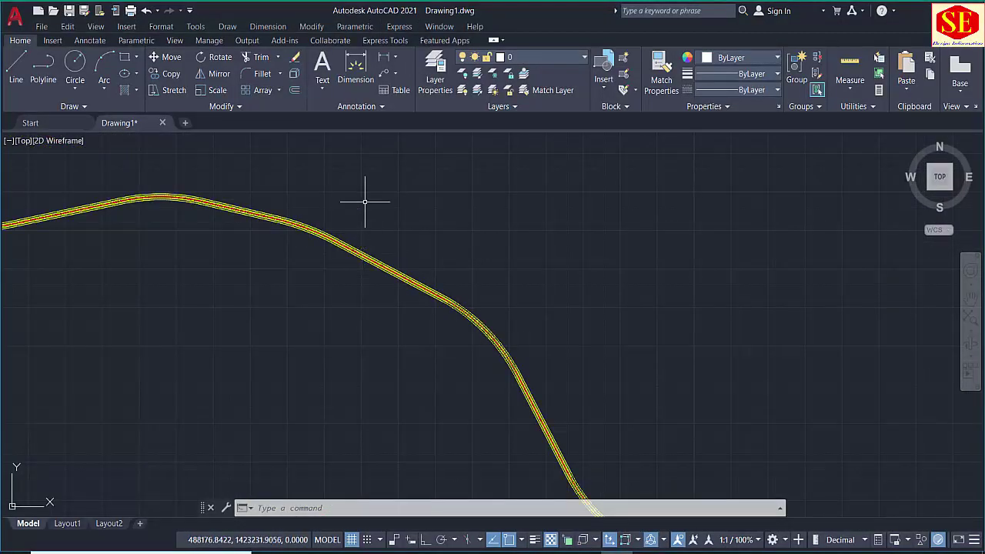
scroll(488, 235, "up", 2)
scroll(369, 211, "up", 2)
scroll(414, 431, "up", 1)
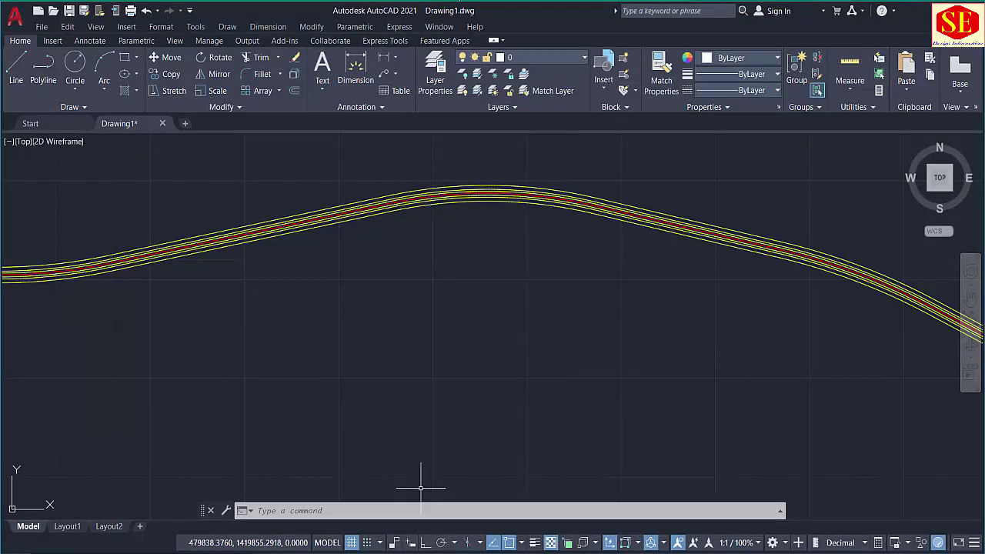
Step: Return to the Excel workbook, open the macro assigned to the Plot to Autocad button for editing and look over its DrawPolyline code
left_click(466, 534)
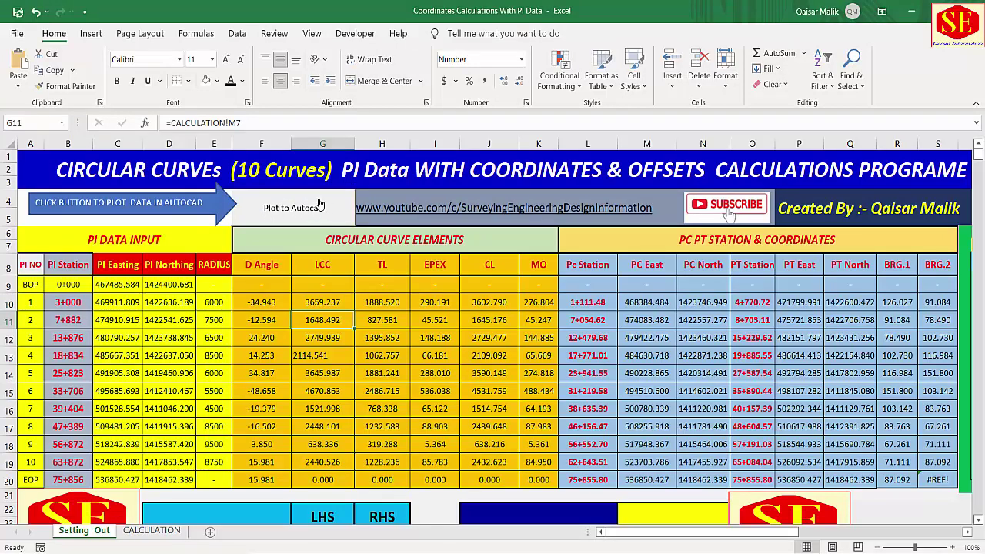
right_click(315, 200)
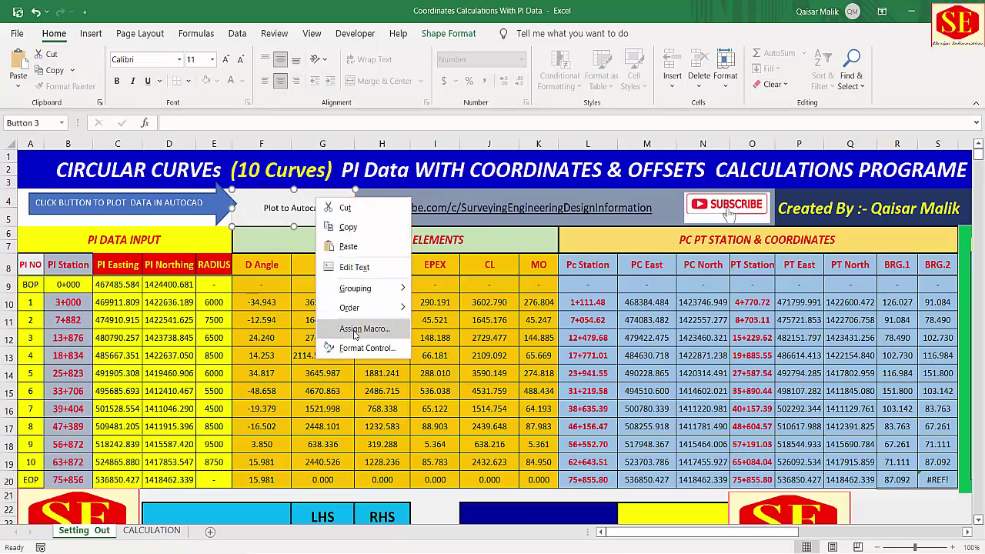
left_click(355, 330)
left_click(463, 241)
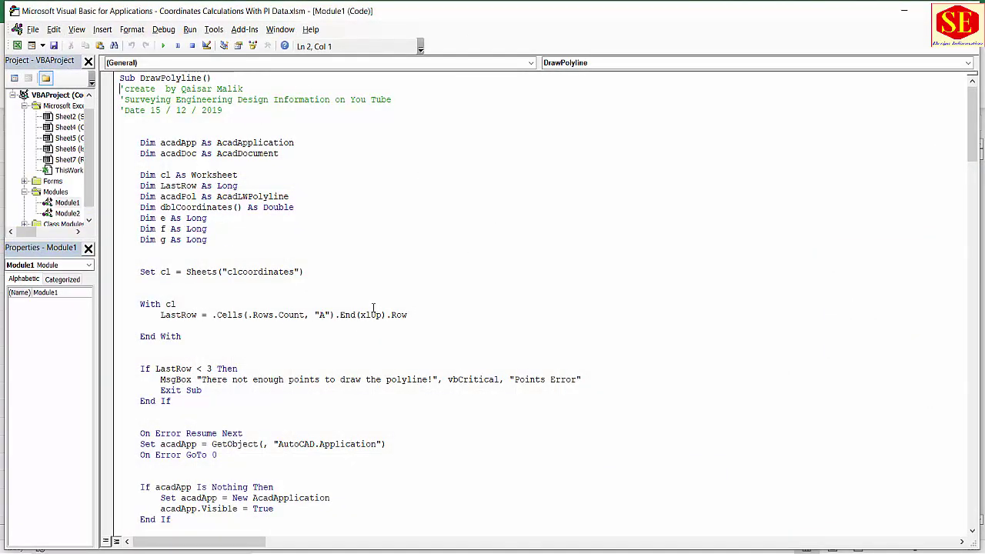
scroll(373, 307, "down", 15)
scroll(375, 284, "up", 10)
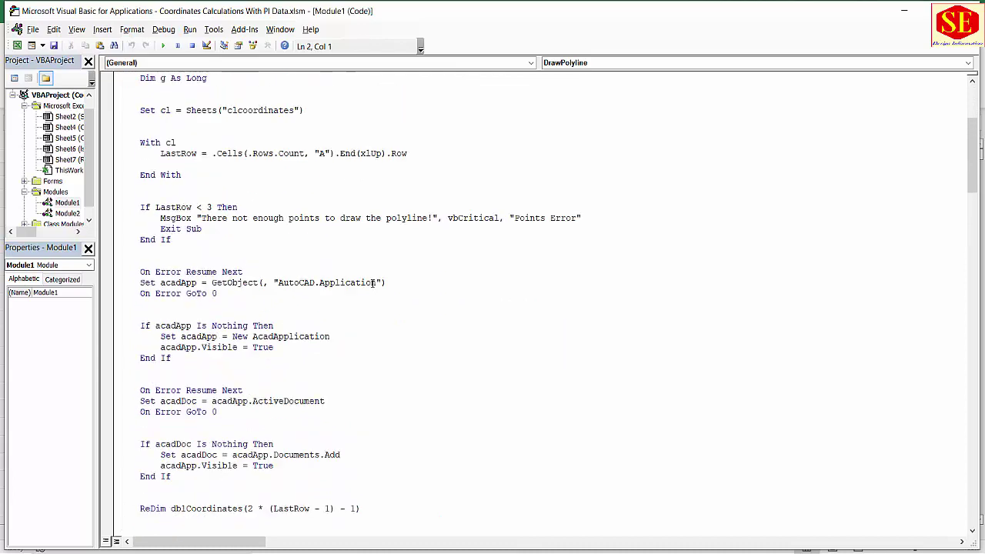
scroll(374, 284, "up", 4)
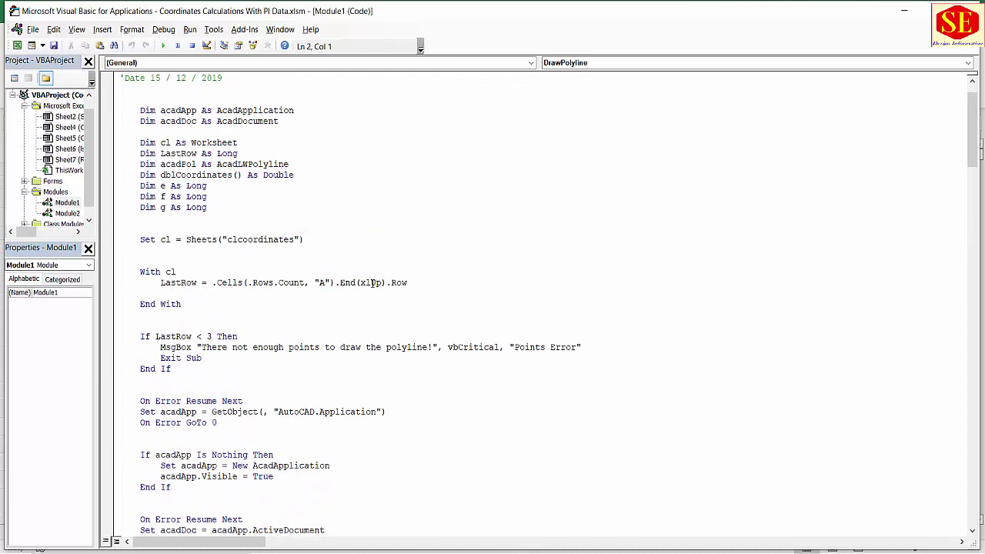
Step: In the VBA project references, disable the AutoCAD 2021 Type Library and enable the AutoCAD 2012 Type Library
left_click(215, 33)
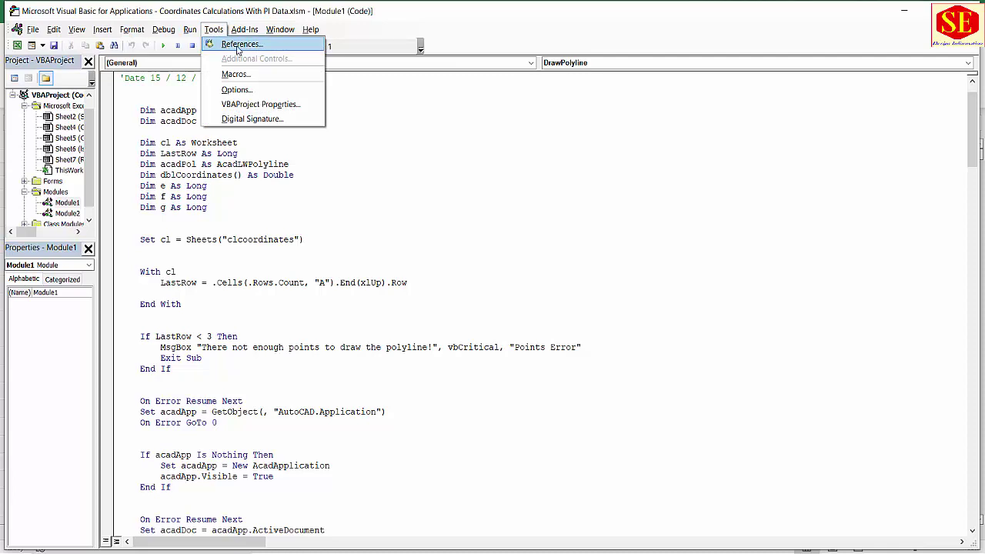
left_click(239, 46)
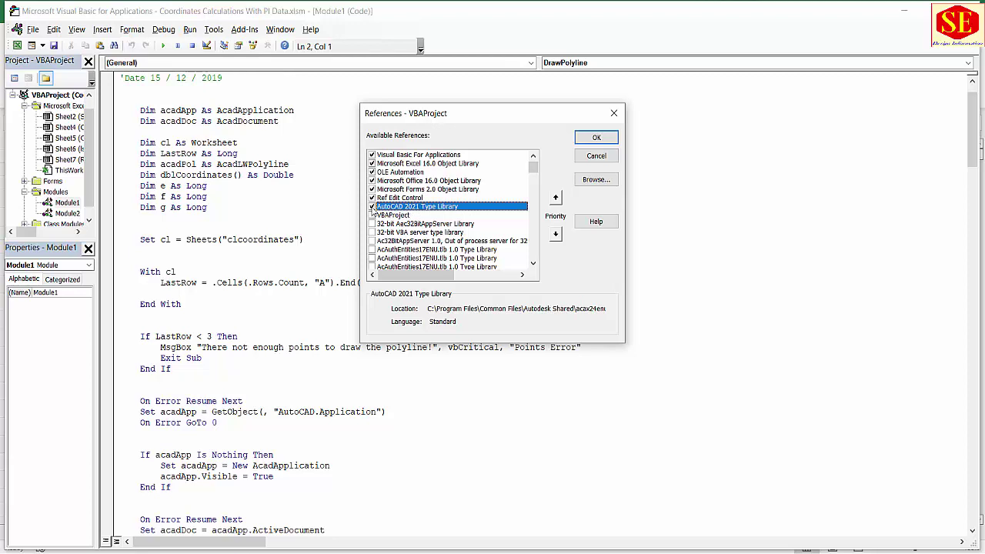
scroll(530, 203, "down", 10)
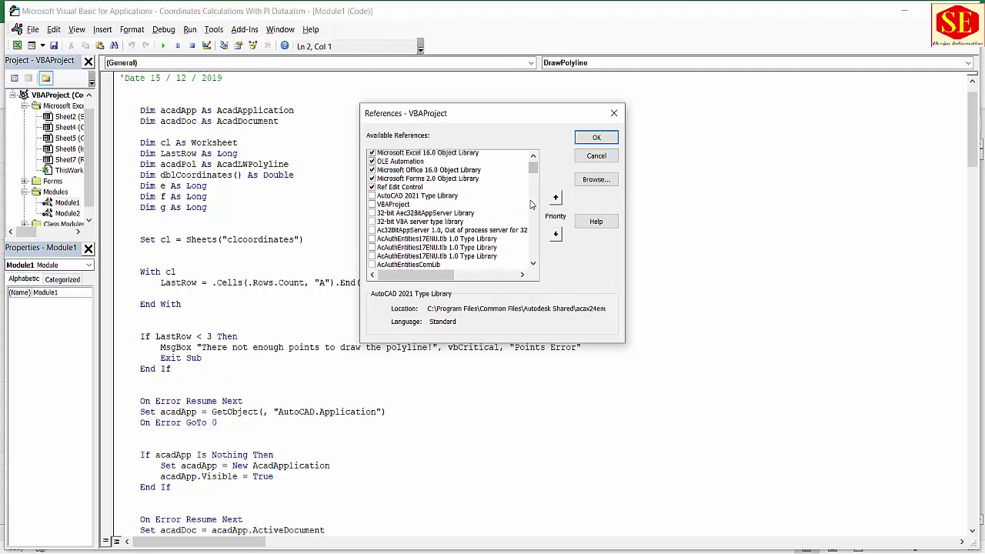
scroll(530, 204, "down", 4)
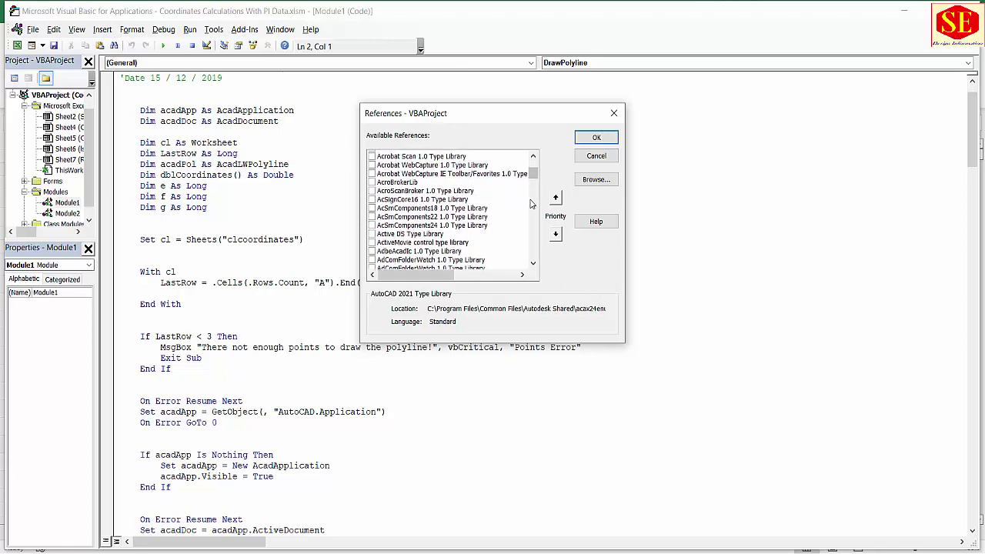
scroll(530, 203, "down", 3)
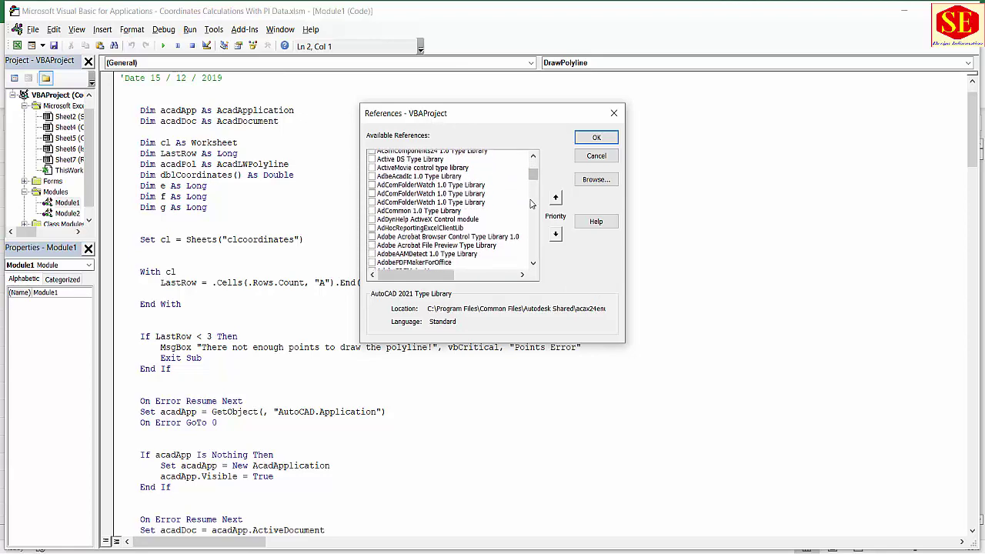
scroll(531, 203, "down", 6)
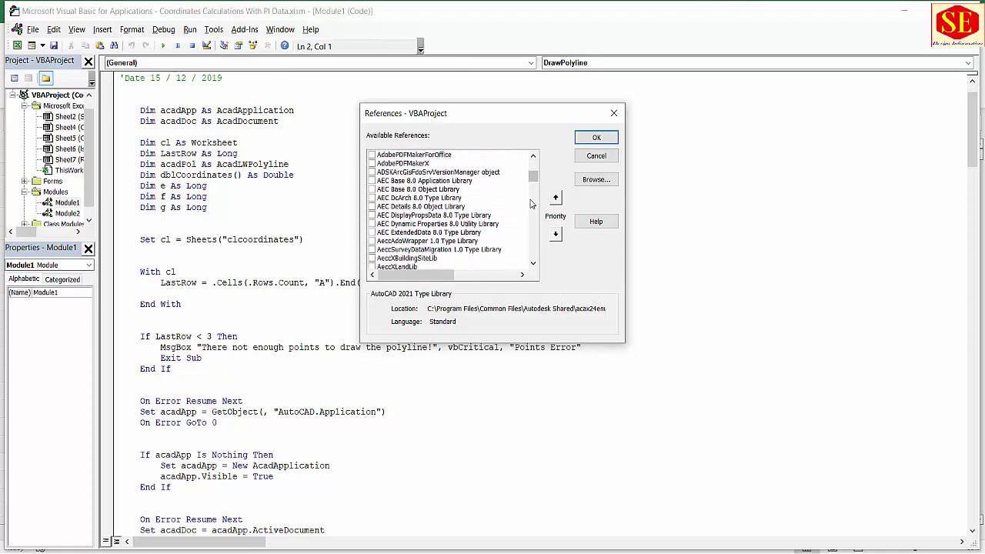
scroll(517, 204, "down", 7)
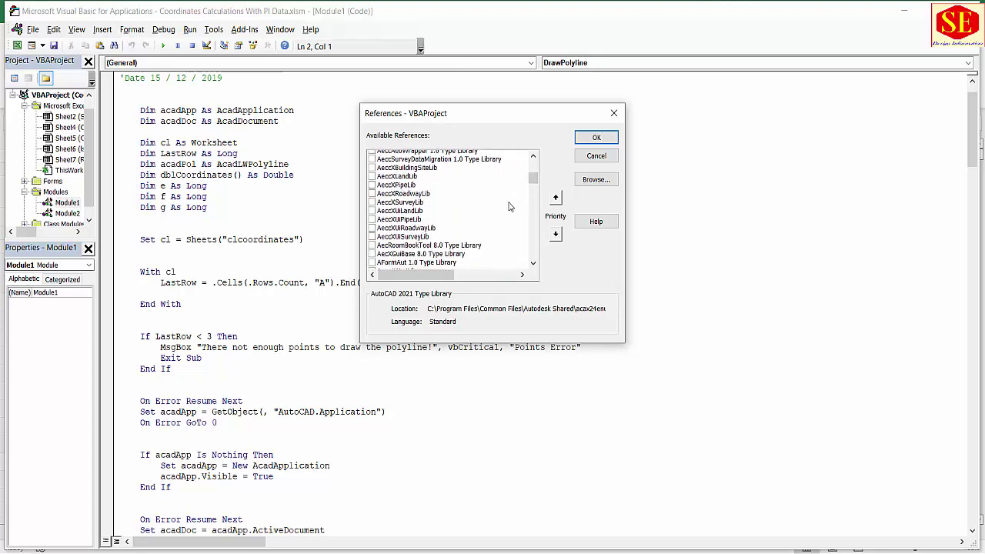
scroll(508, 207, "down", 2)
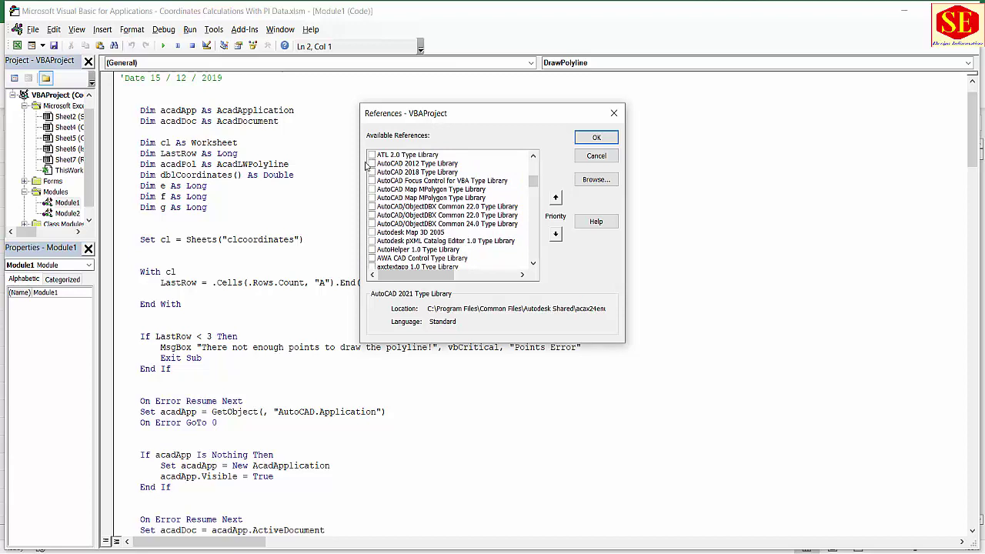
left_click(373, 164)
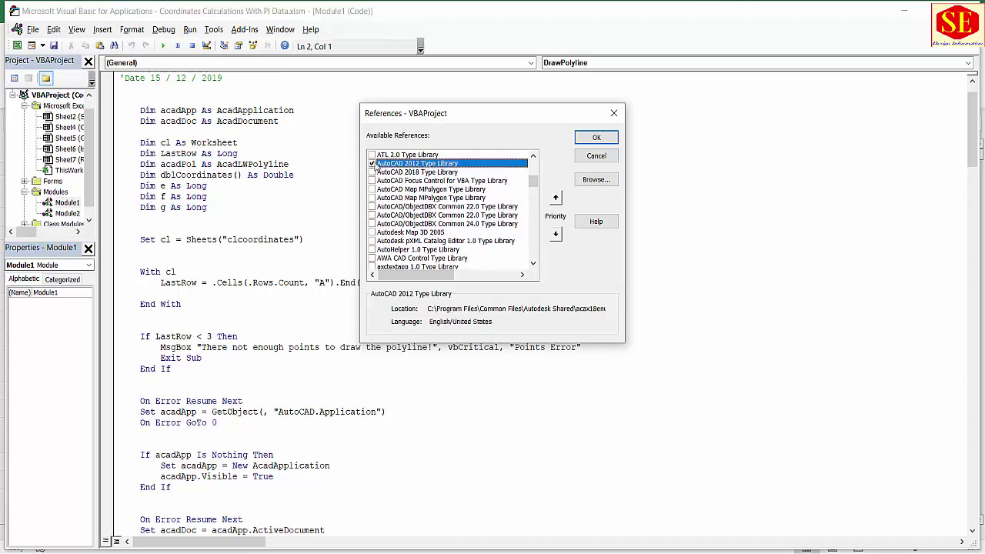
left_click(603, 140)
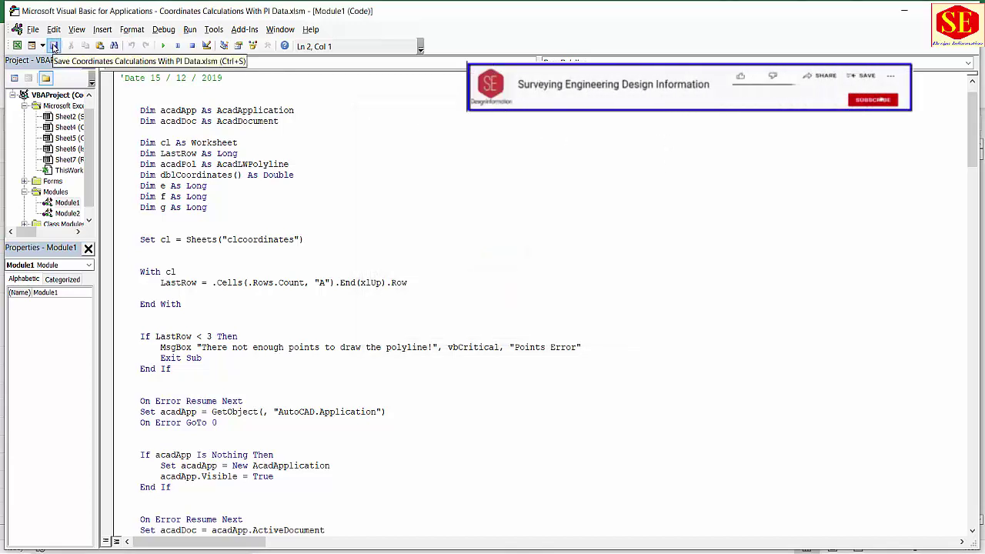
Step: Return to the Excel workbook, plot the alignment to AutoCAD 2012 and examine the plotted centre line and offset lines
key("alt+F11")
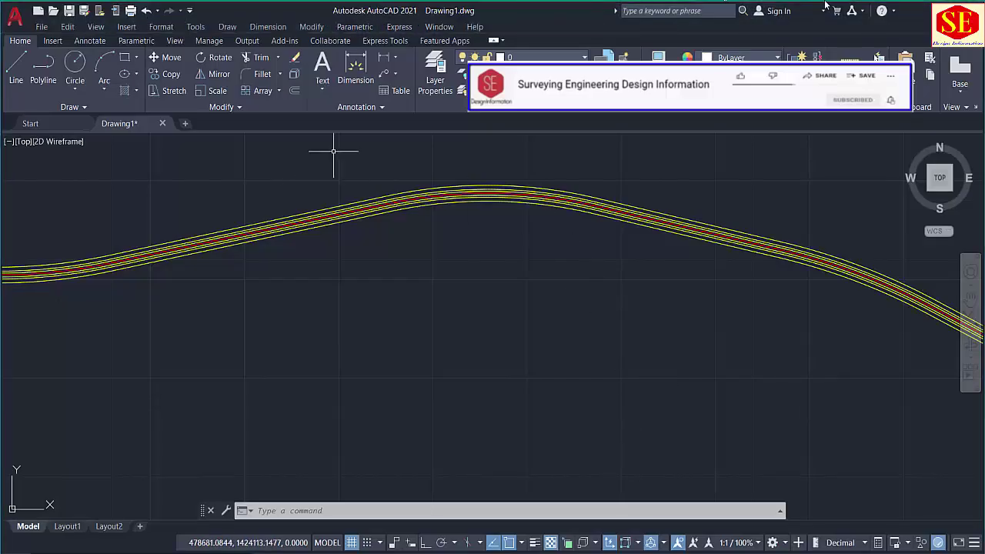
key("alt+Tab")
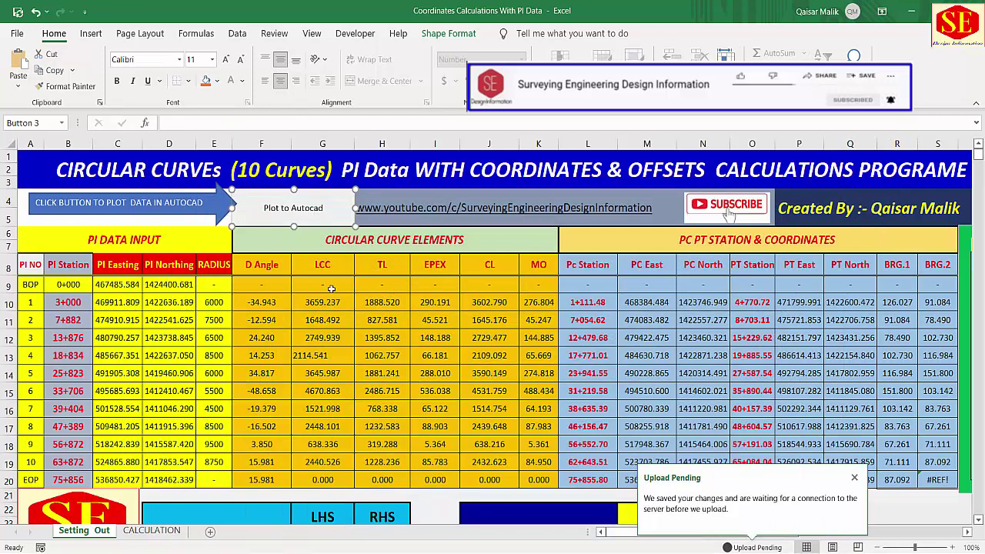
left_click(322, 320)
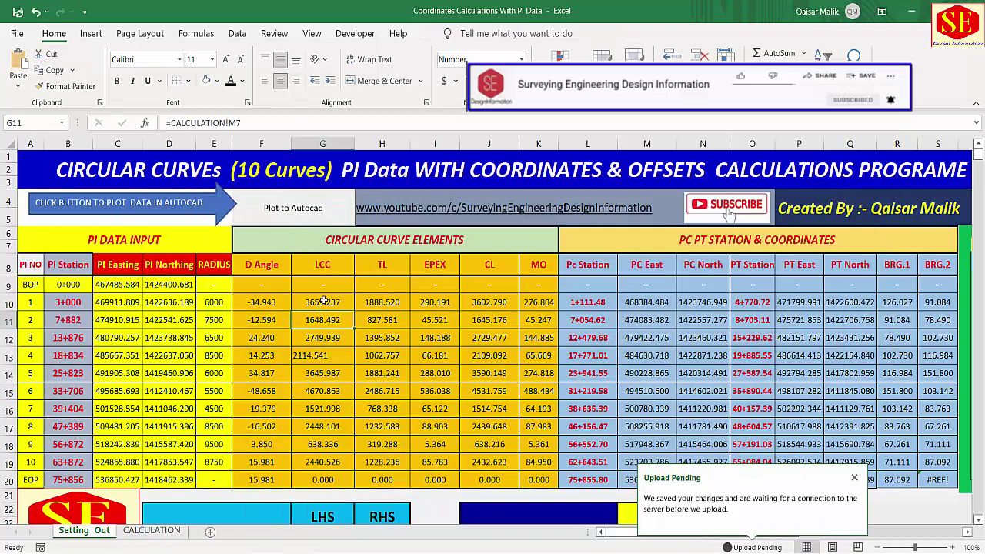
left_click(314, 210)
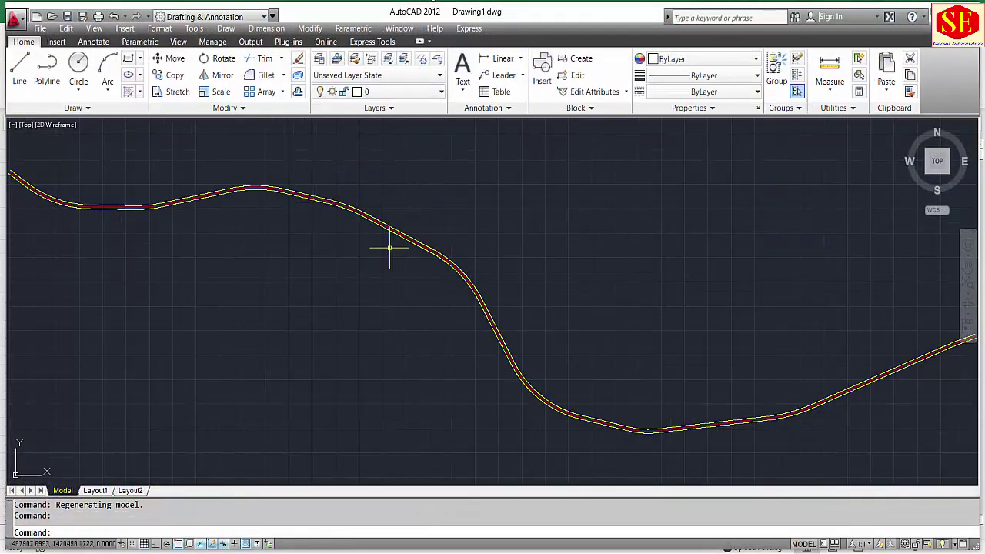
scroll(389, 239, "up", 3)
scroll(387, 200, "down", 5)
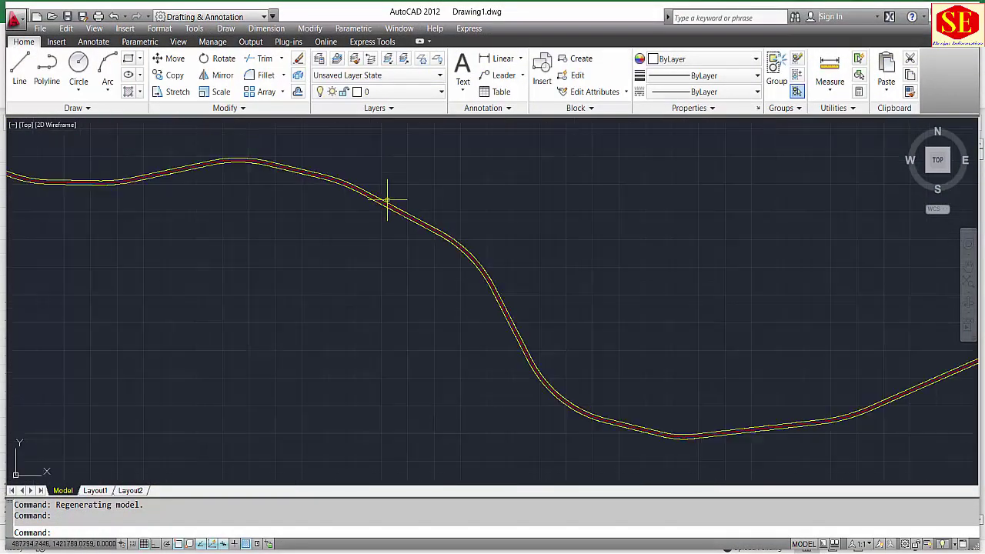
Step: Return to the Excel workbook and open the macro assigned to the Plot to Autocad button for editing
left_click(468, 511)
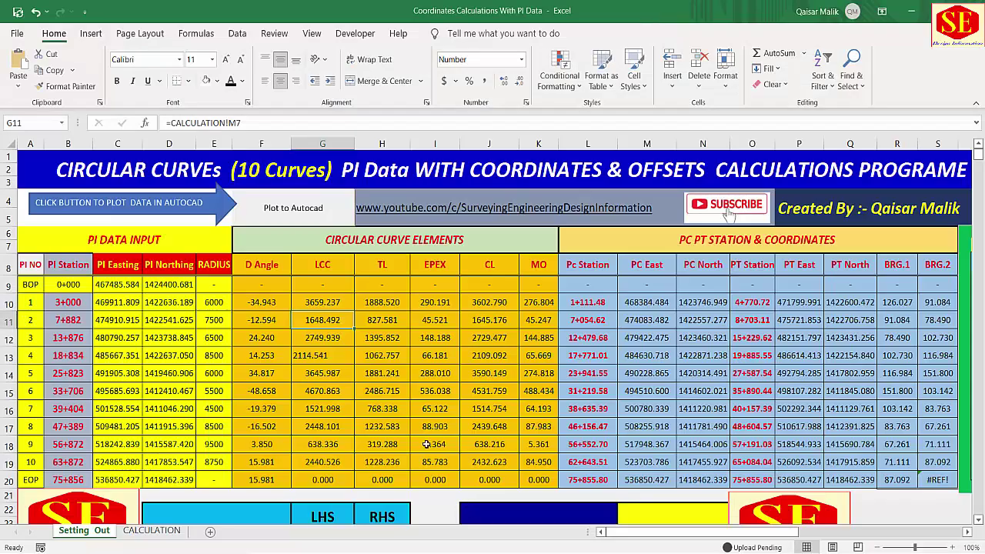
left_click(291, 210, "ctrl")
right_click(289, 204)
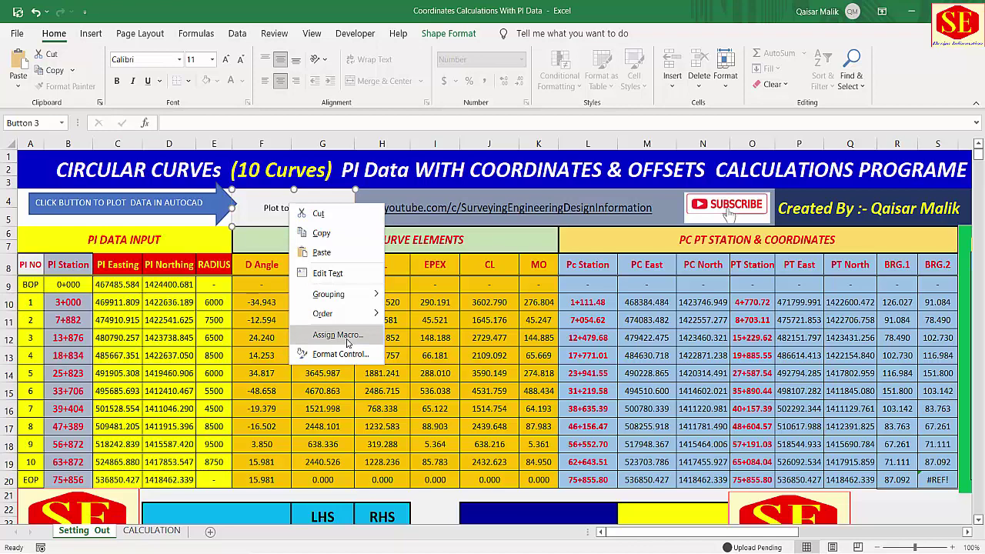
left_click(339, 335)
left_click(464, 246)
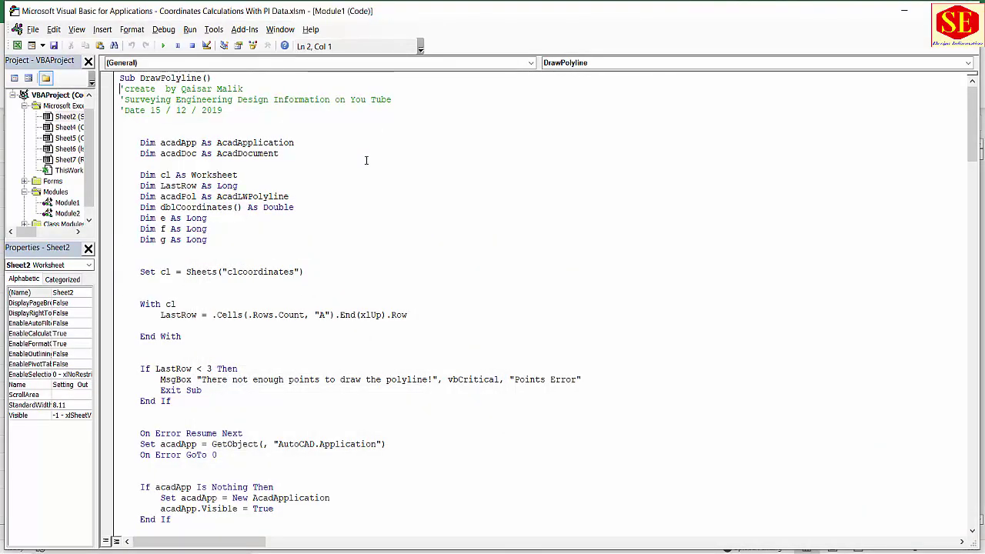
Step: Review the VBA project references for the AutoCAD type library, accept them and return to the workbook
left_click(213, 29)
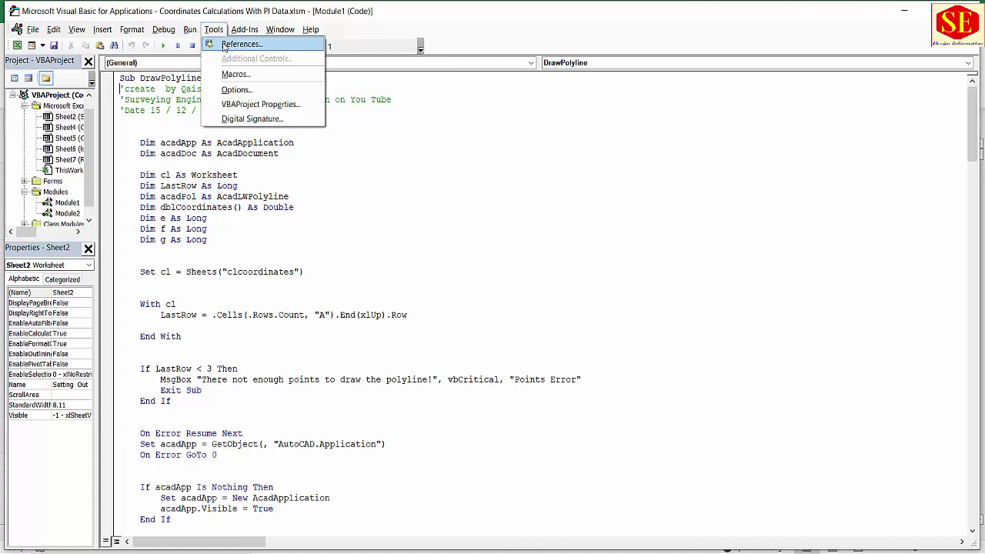
left_click(256, 46)
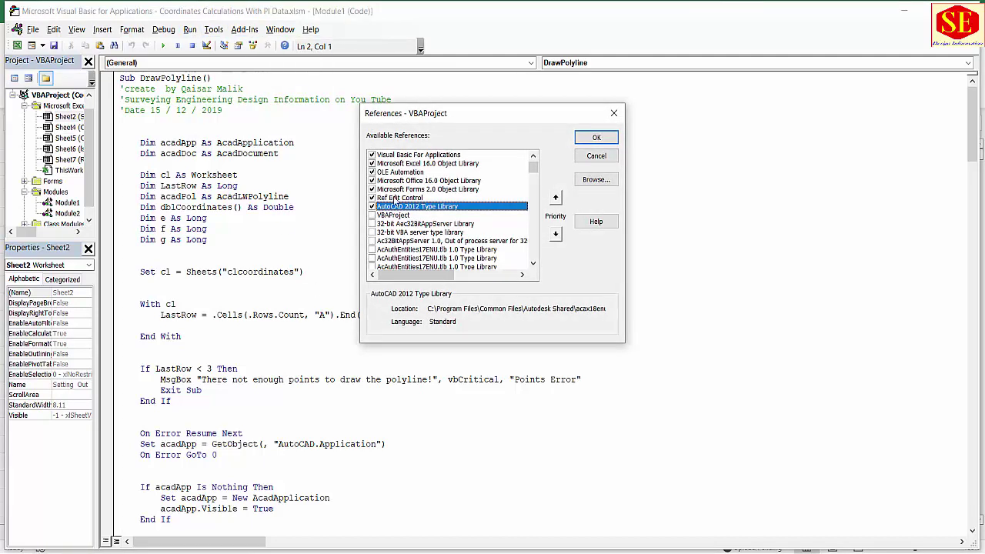
left_click(588, 137)
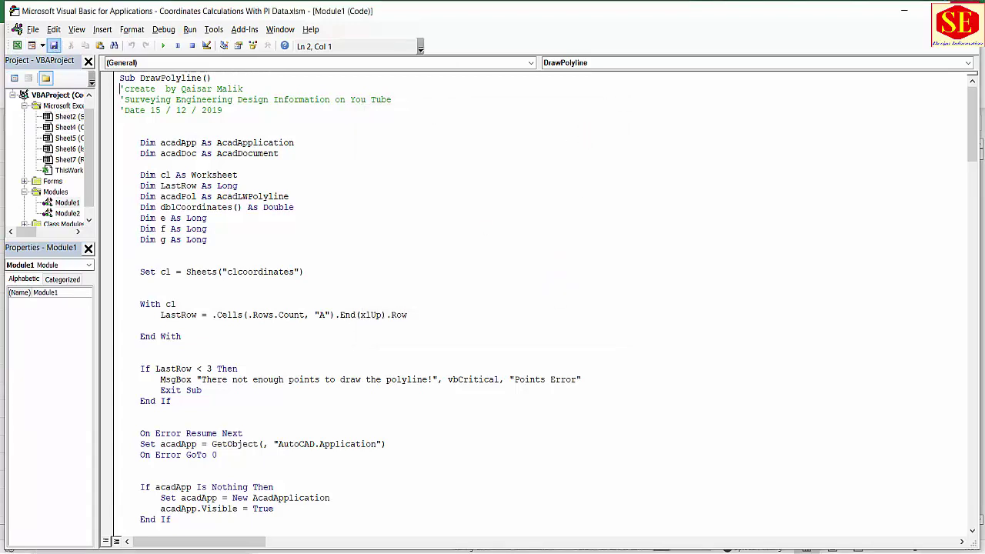
key("alt+F11")
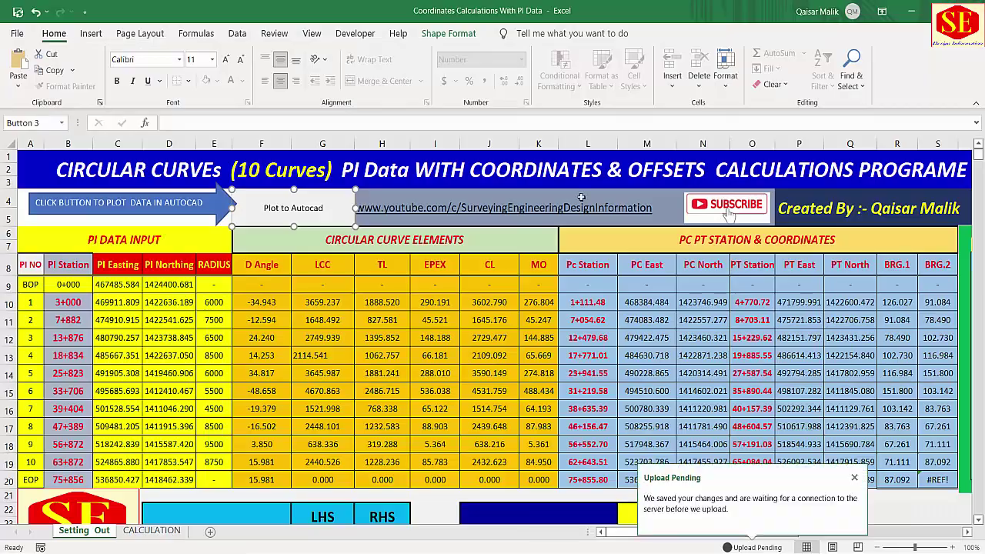
Step: Bring the Curve Data Input Format picture from the far side of the Setting Out sheet to beside the PI data input table
left_click(288, 353)
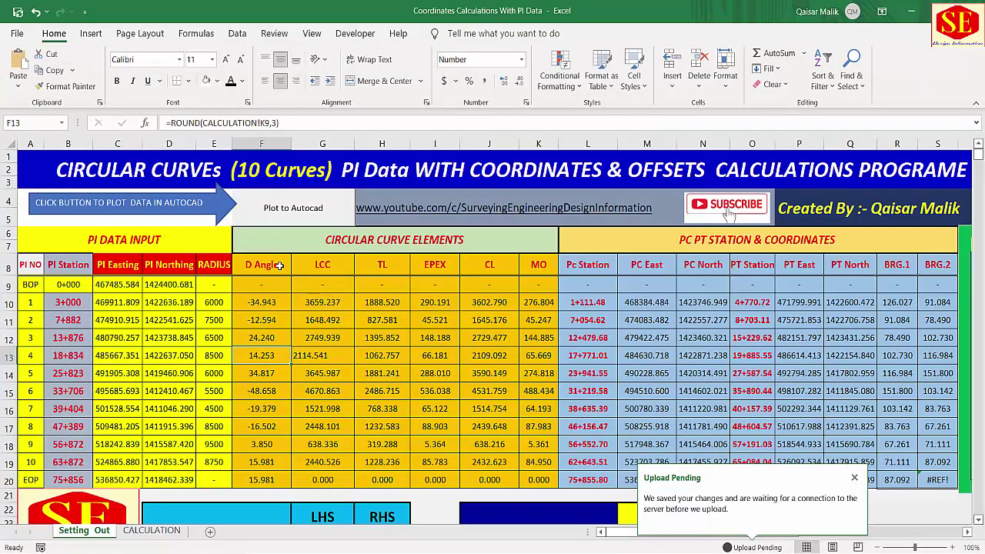
scroll(279, 265, "down", 1)
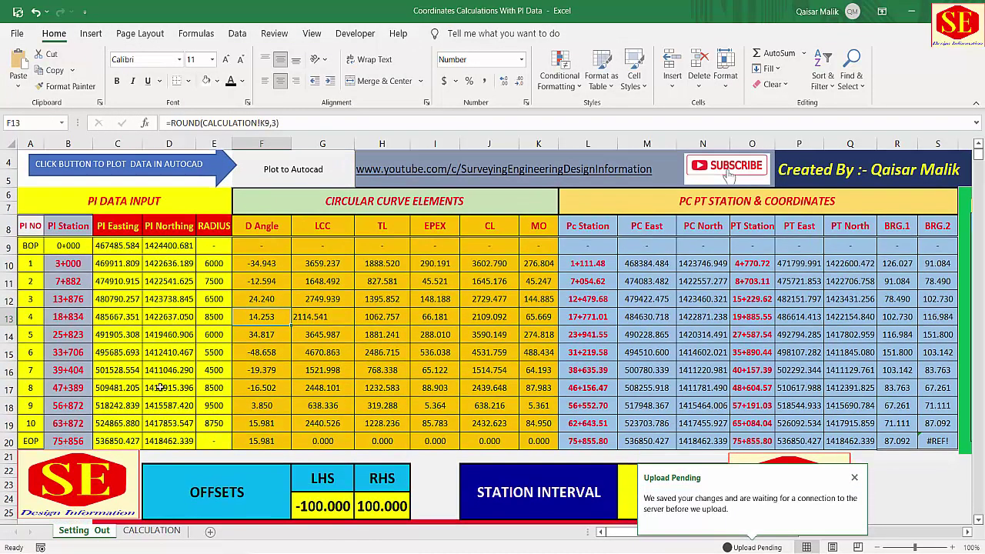
left_click_drag(625, 537, 656, 536)
left_click_drag(854, 307, 144, 312)
left_click_drag(730, 535, 656, 543)
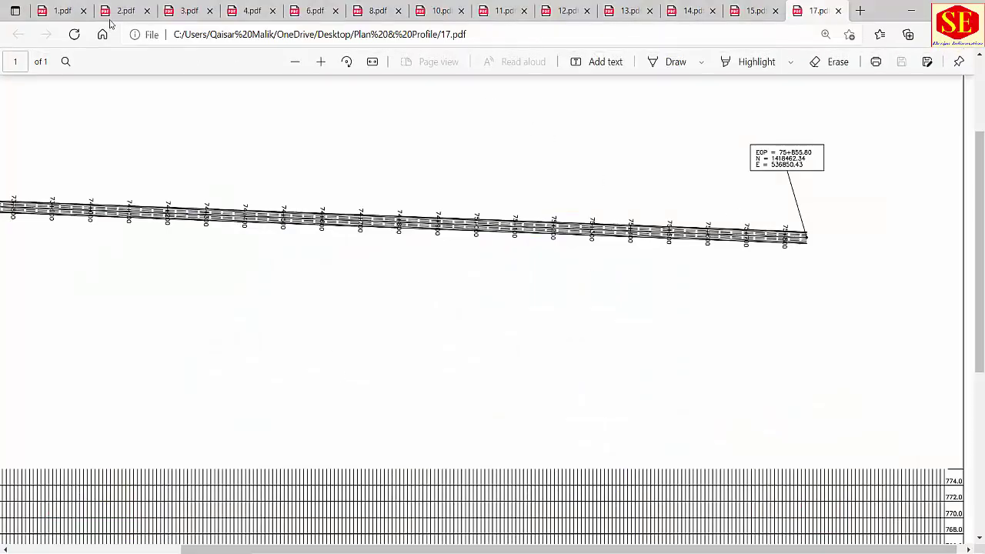
Step: Look through the plan and profile drawings 1.pdf to 4.pdf in the browser for the PI stations, coordinates and curve data
left_click(68, 11)
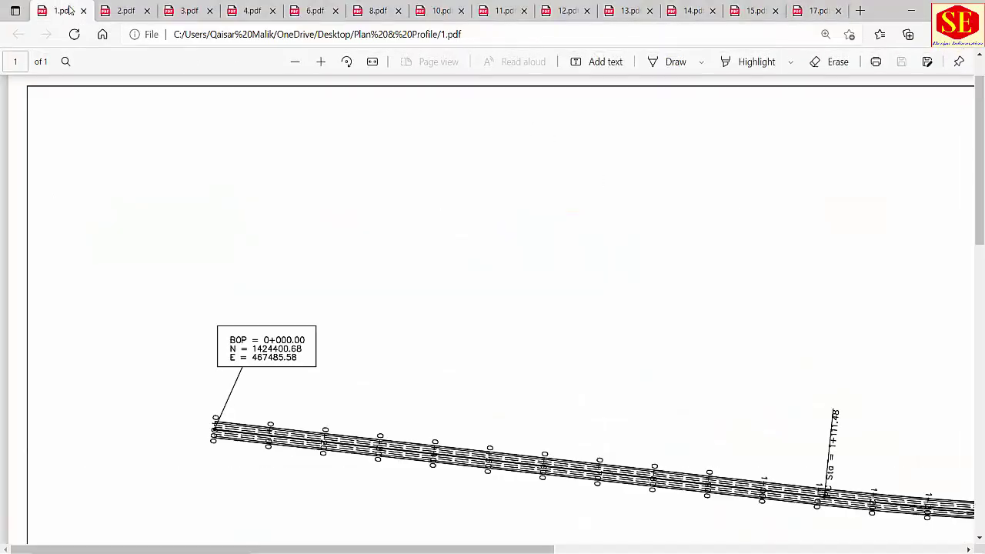
left_click(125, 11)
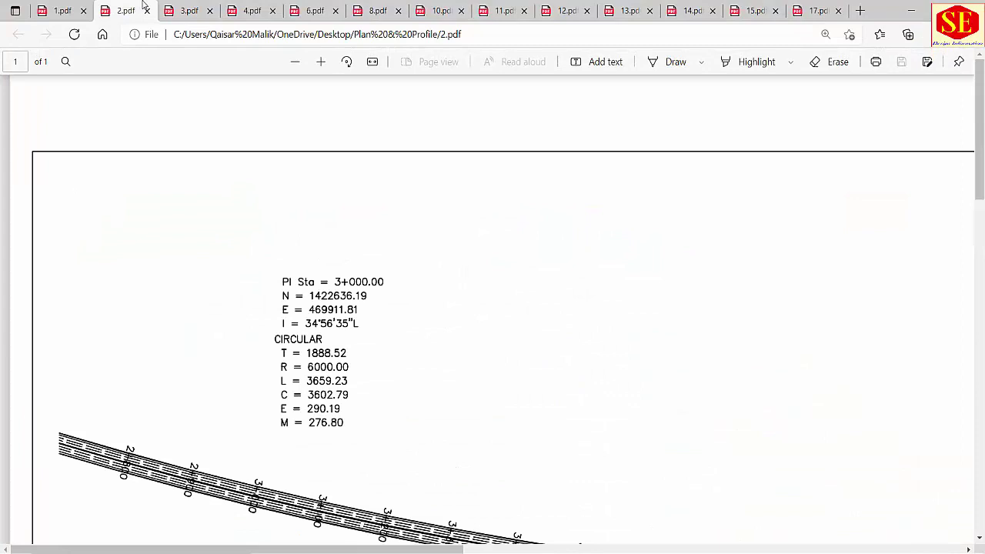
left_click(189, 11)
left_click(265, 12)
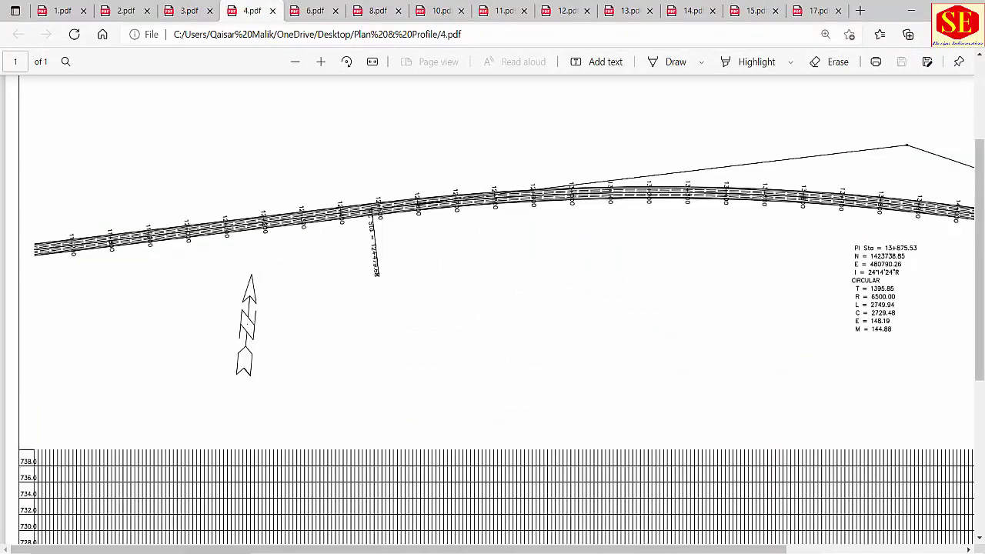
Step: Return to the Excel workbook and shift the Curve Data Input Format picture over the Circular Curve Elements columns
left_click(451, 508)
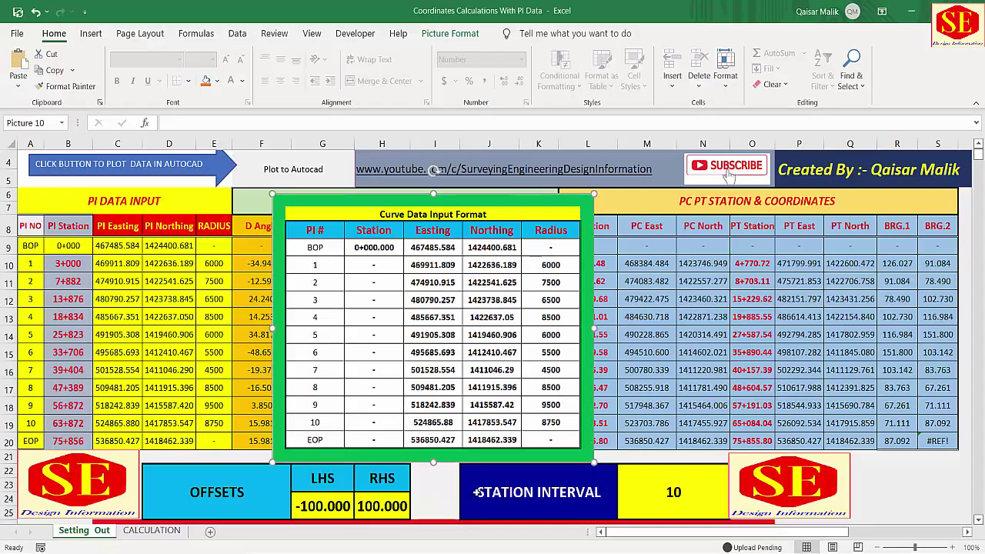
left_click_drag(388, 265, 358, 261)
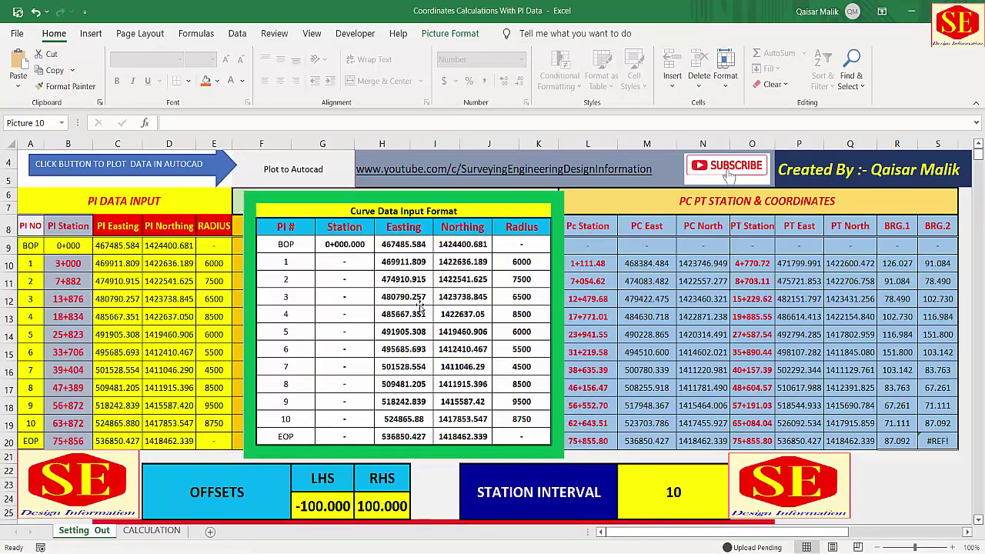
Step: Clear the BOP station, easting and northing and the easting, northing and radius inputs from PI 1 to EOP, and check the coordinate tables
left_click(65, 250)
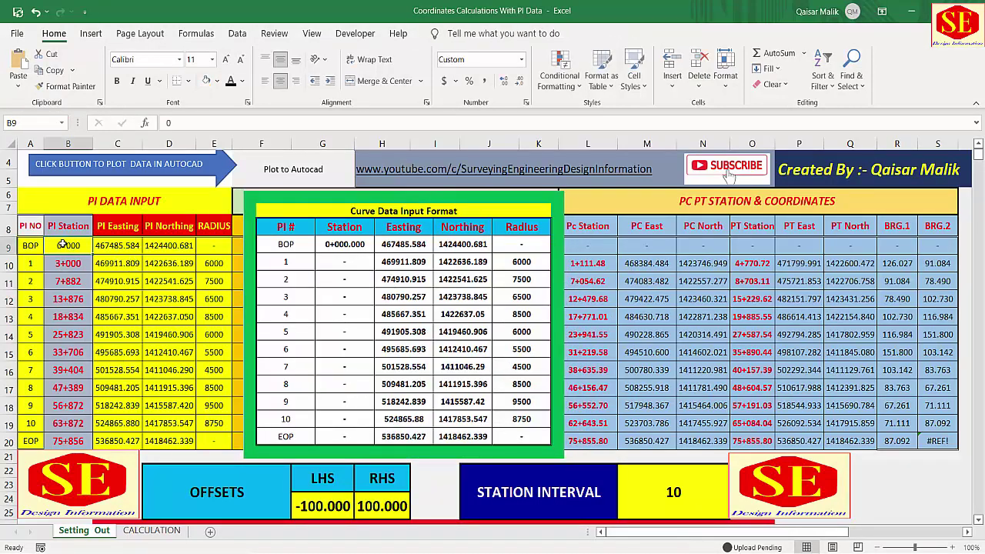
left_click_drag(68, 244, 188, 245)
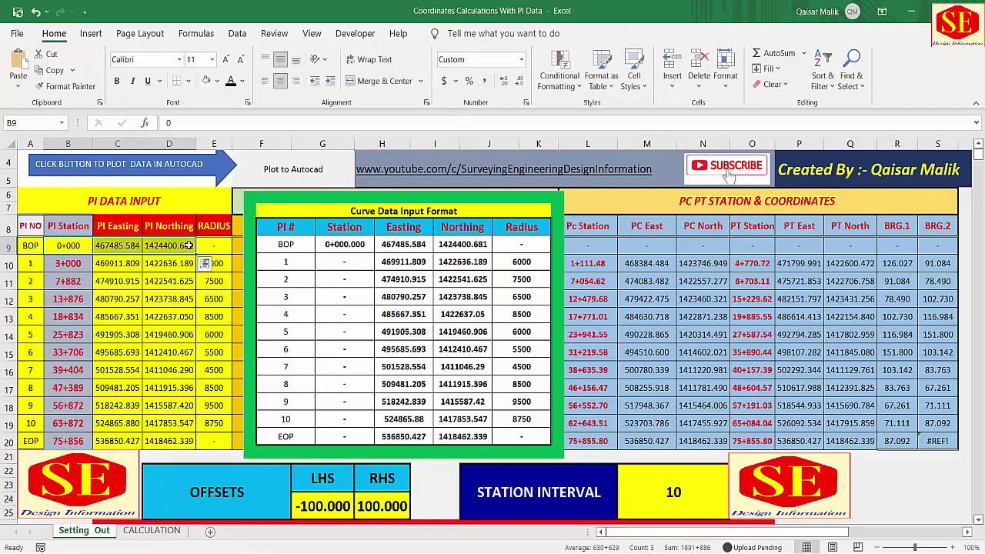
key("Delete")
left_click_drag(117, 263, 230, 440)
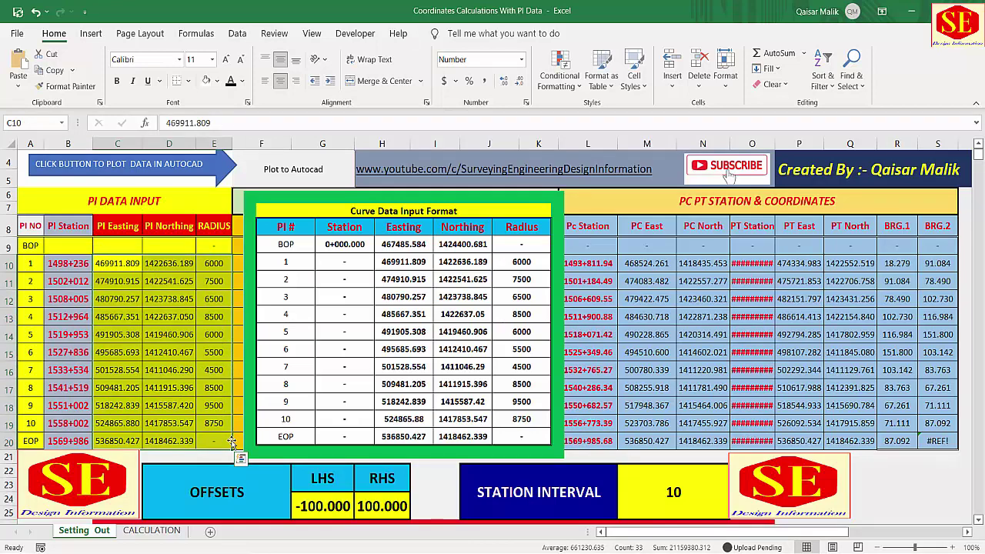
key("Delete")
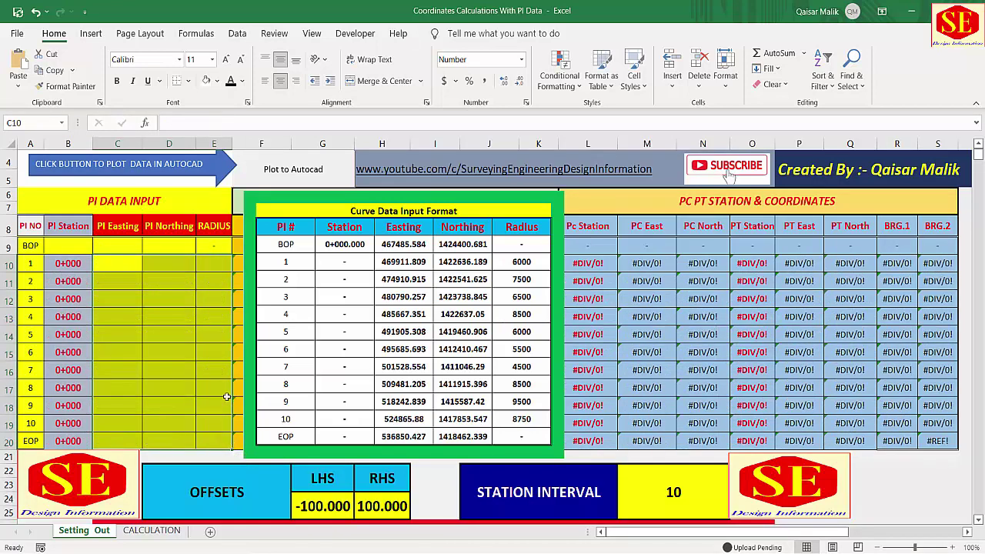
scroll(713, 286, "down", 2)
scroll(307, 350, "down", 6)
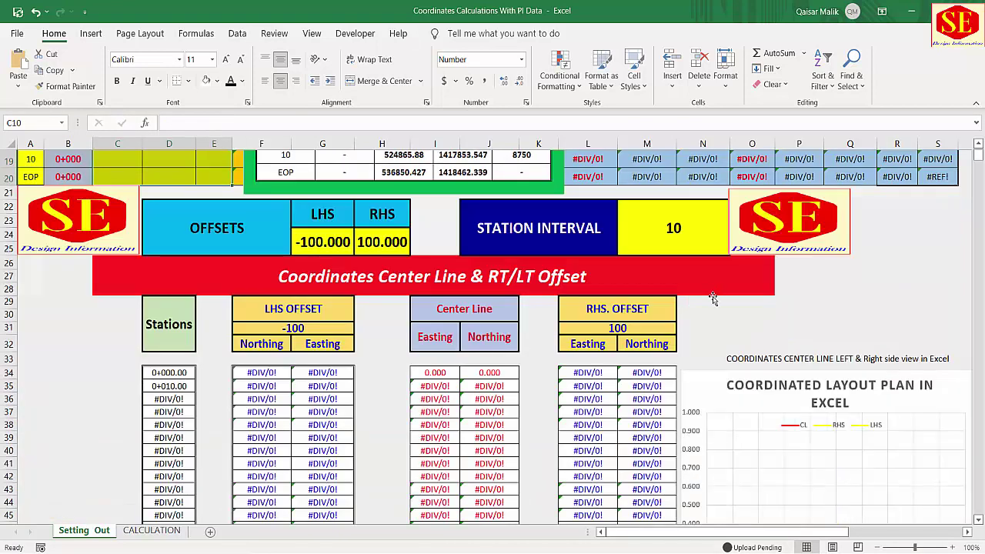
scroll(344, 358, "up", 9)
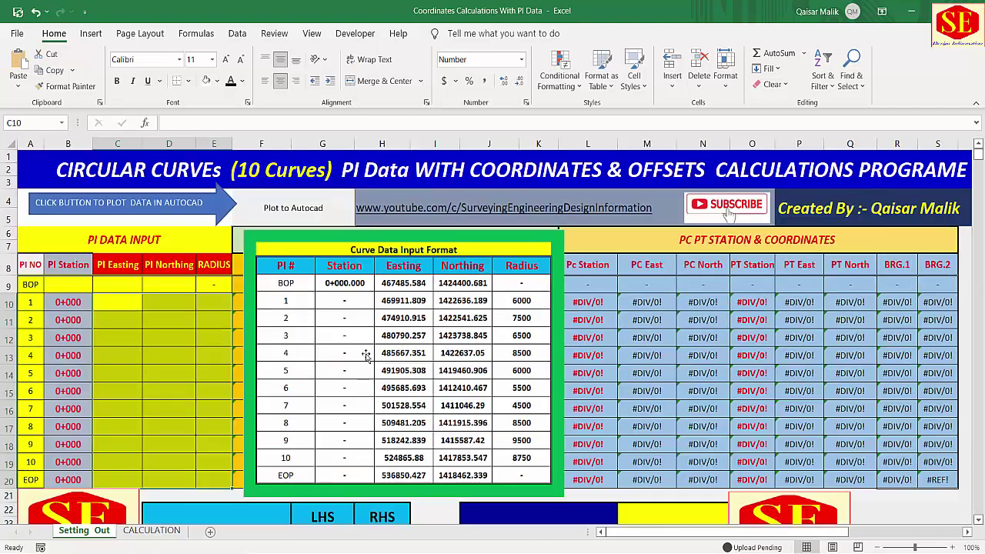
Step: Set the BOP station in cell B9 to 0.000
left_click(69, 286)
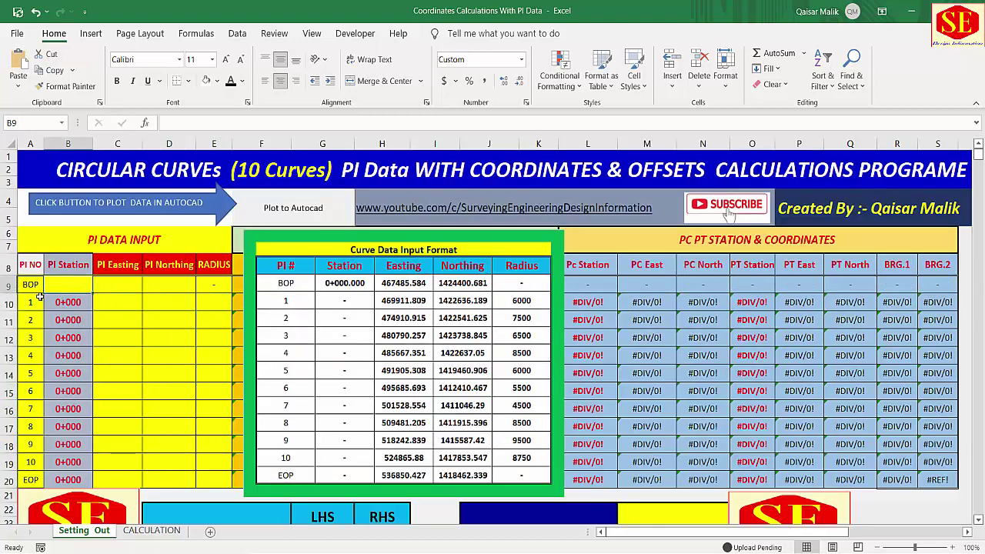
left_click(18, 284)
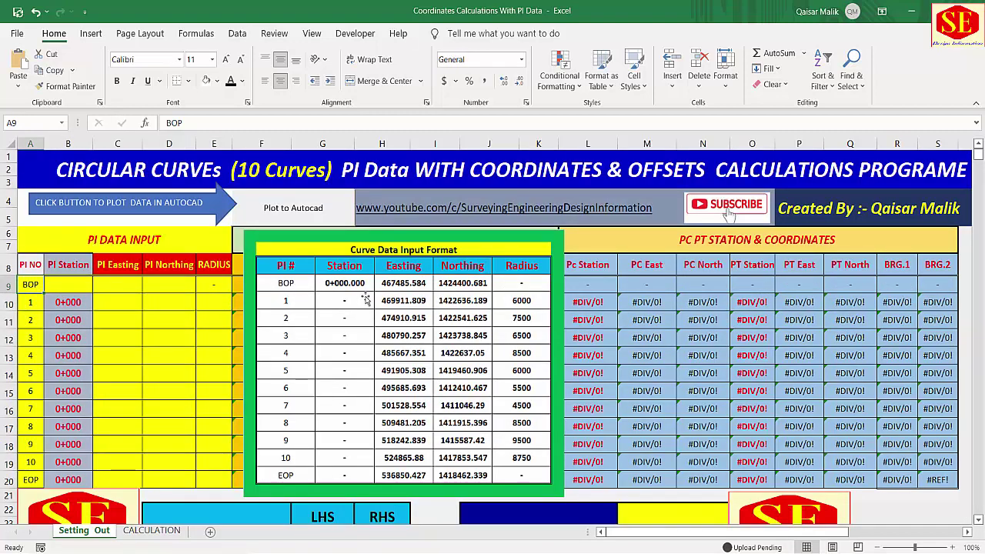
left_click(71, 285)
key("F2")
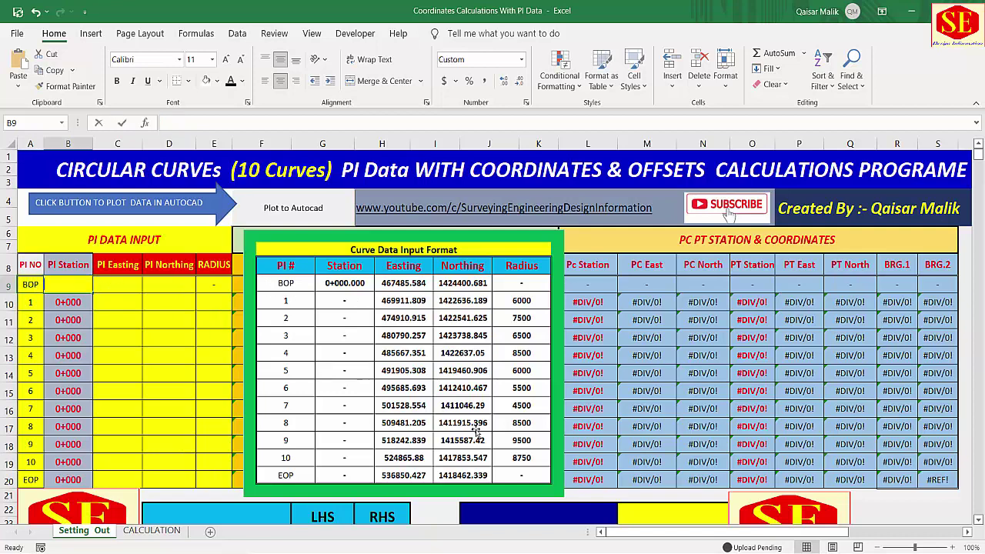
type("0+")
key("BackSpace")
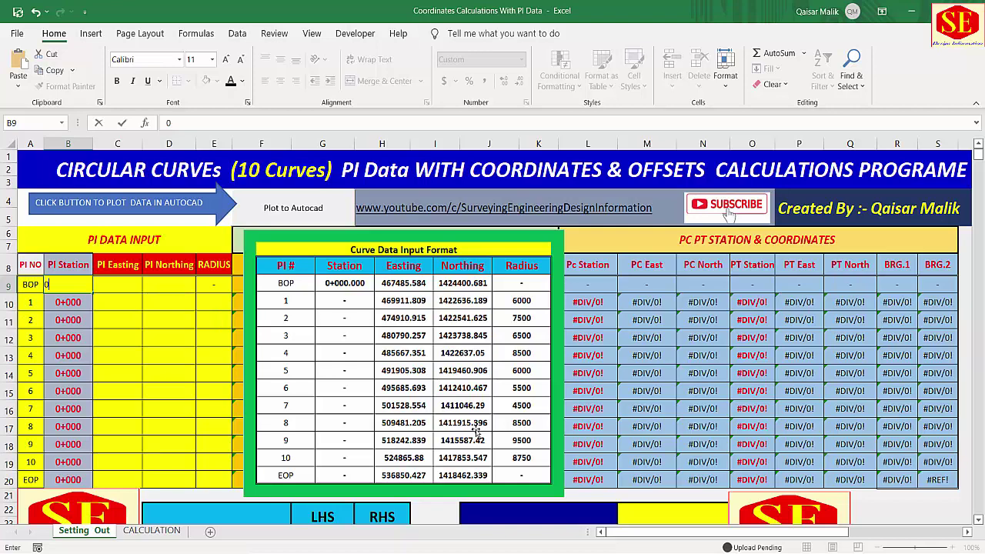
type(".000")
key("Return")
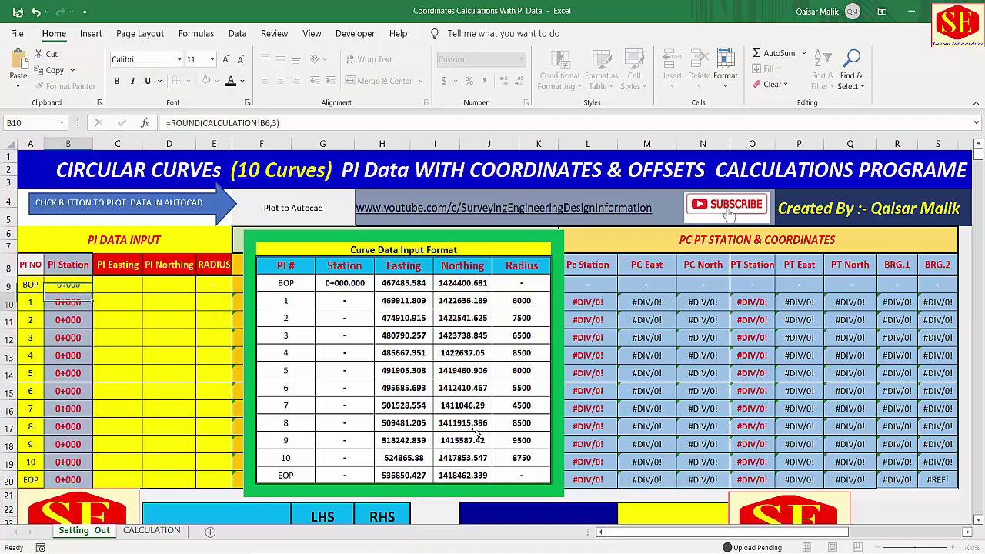
left_click(69, 290)
Step: Enter the BOP easting 467485.584 in C9 and the BOP northing 1424400.681 in D9
left_click(109, 288)
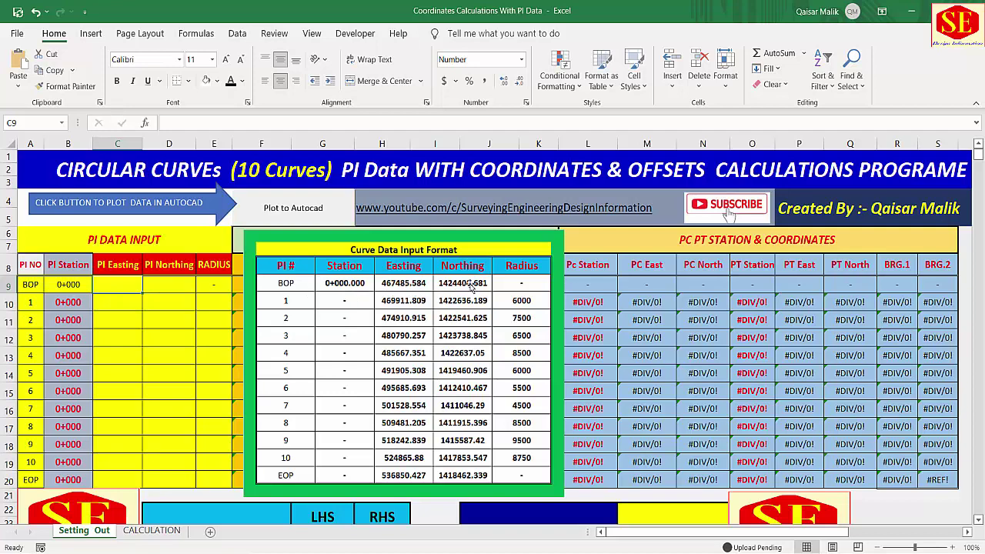
type("467485.")
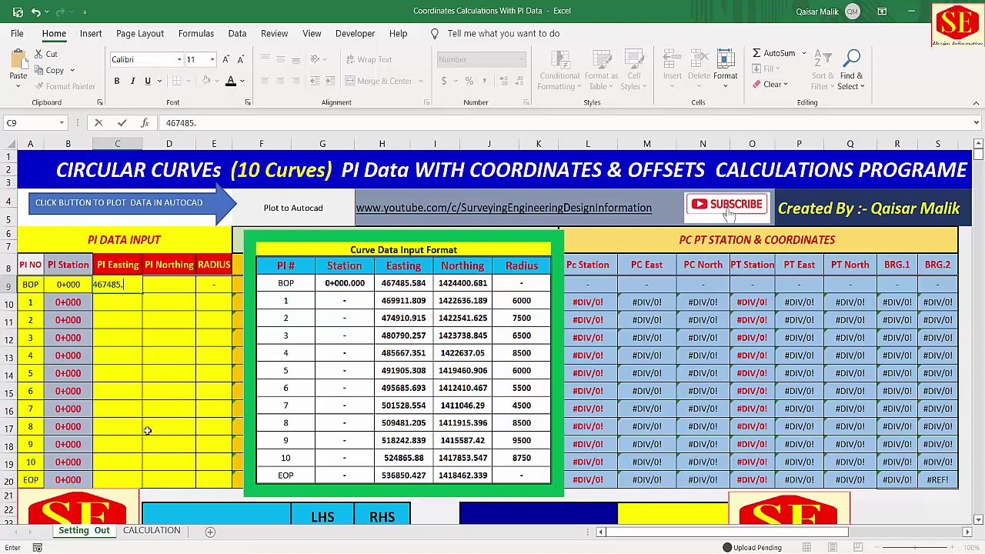
type("584")
left_click(163, 286)
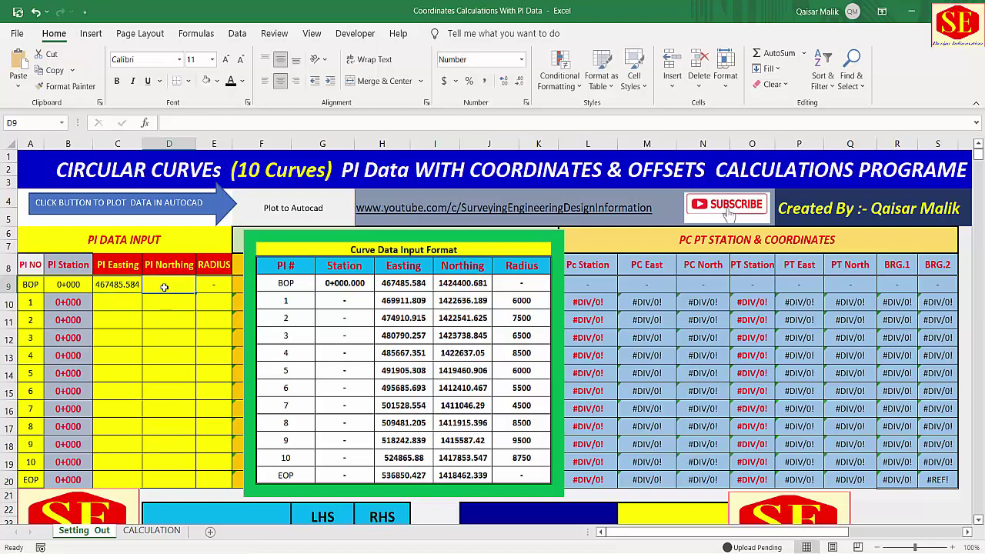
type("1424400.681")
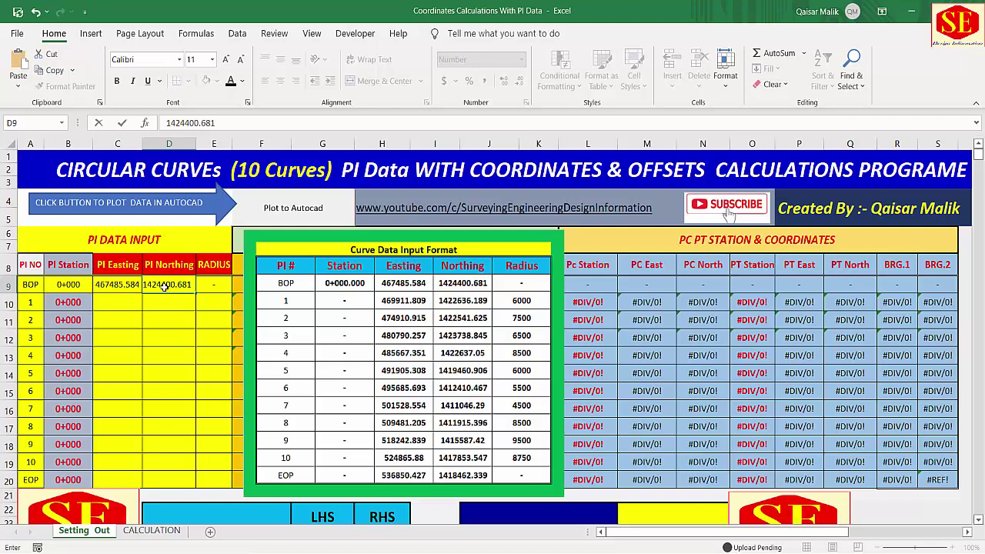
key("Return")
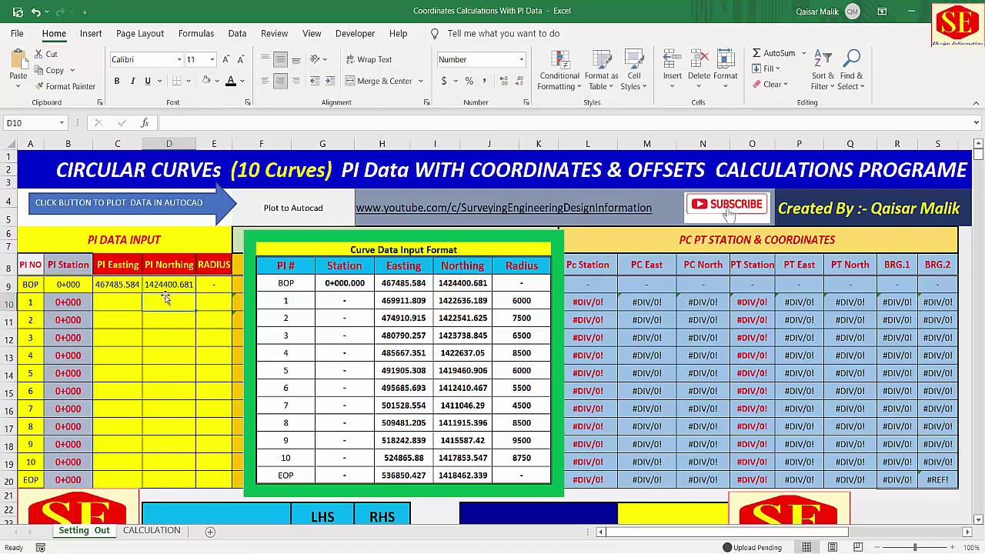
left_click(96, 285)
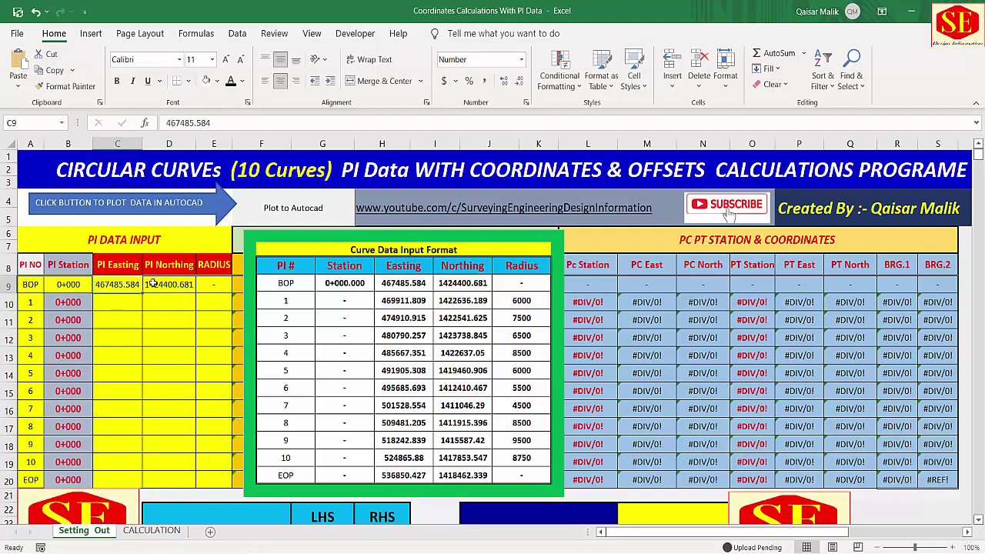
key("Right")
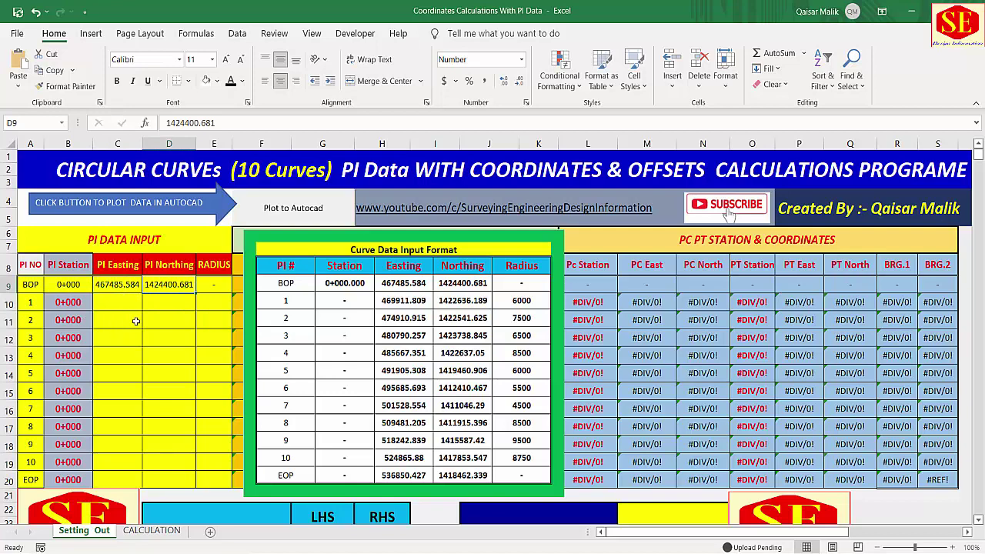
Step: Consult 2.pdf in the browser, return to the Excel workbook and enter PI 1's easting 469911.809, northing 1422636.189 and radius 6000 in row 10
left_click(132, 302)
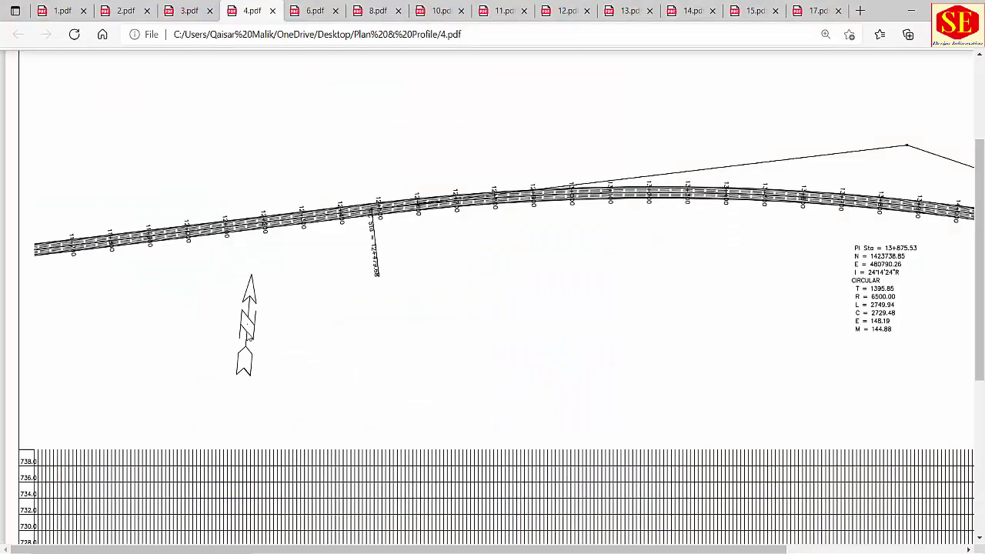
left_click(125, 15)
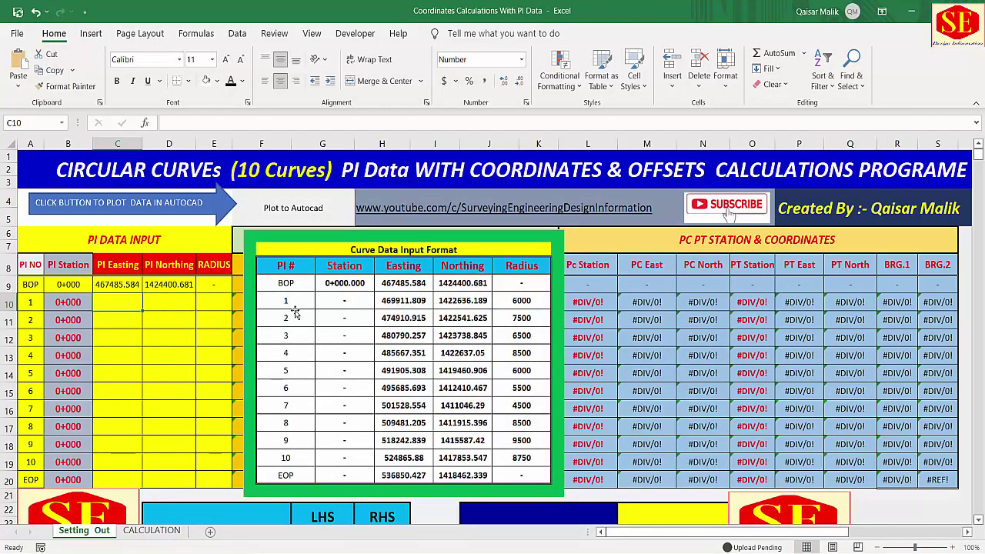
type("46")
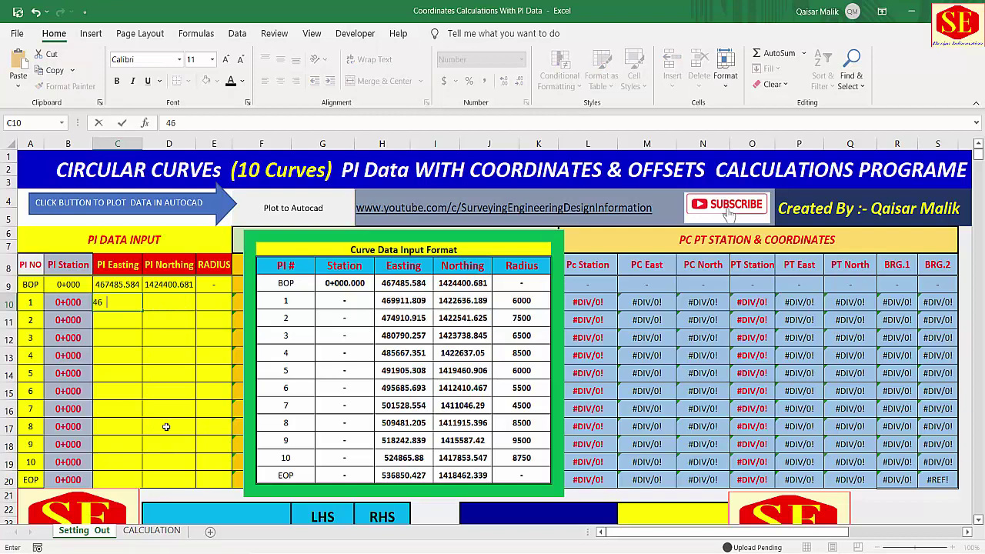
type("9911.809")
key("Tab")
type("14")
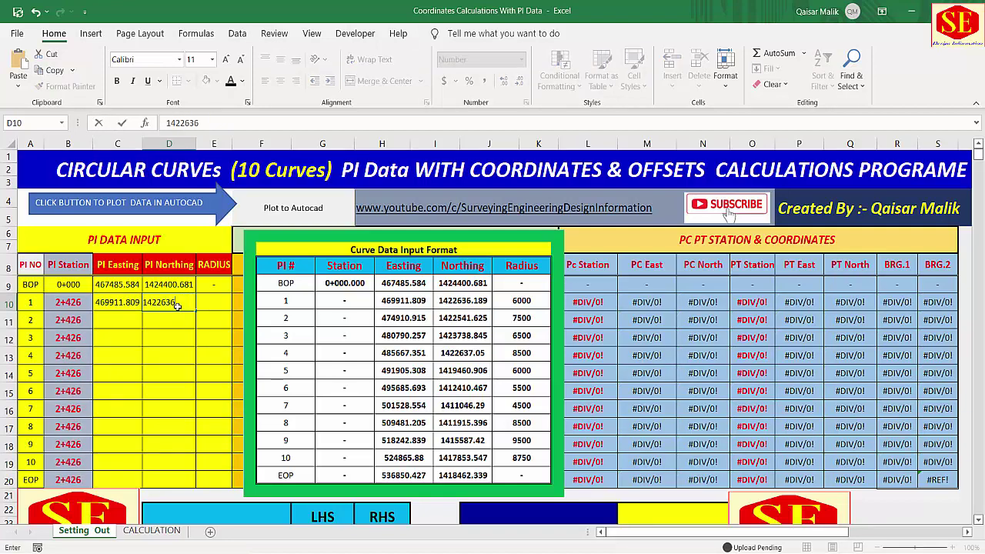
type("22636.189")
left_click(222, 305)
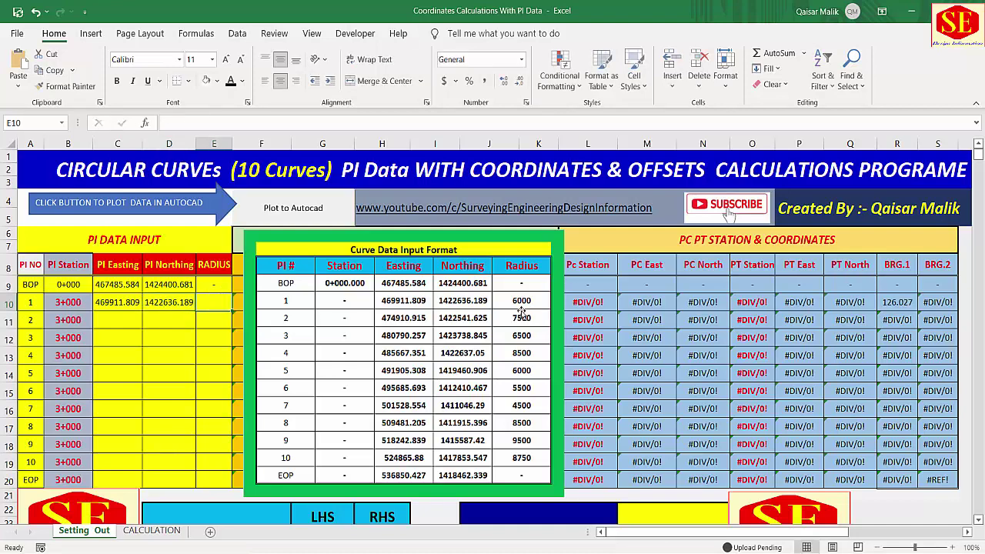
type("6000")
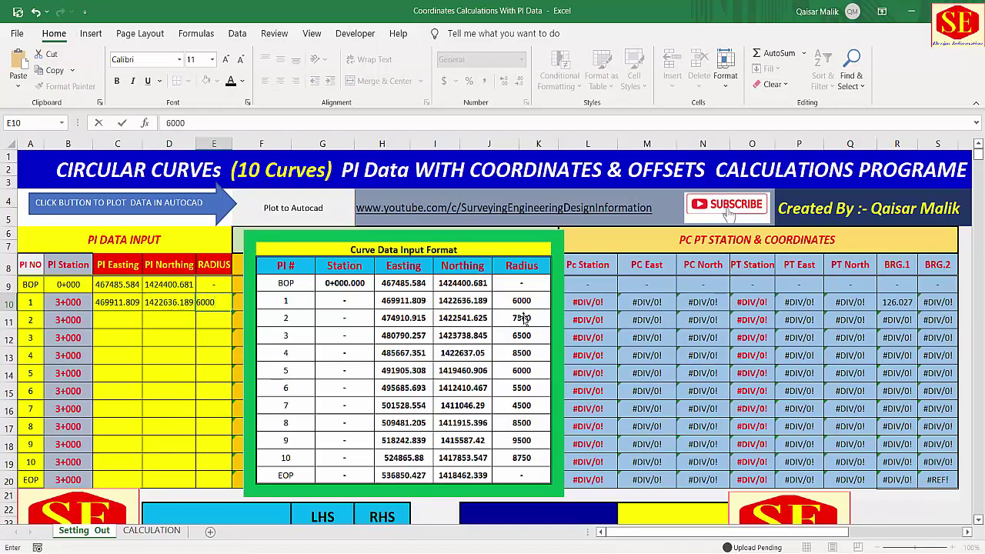
key("Return")
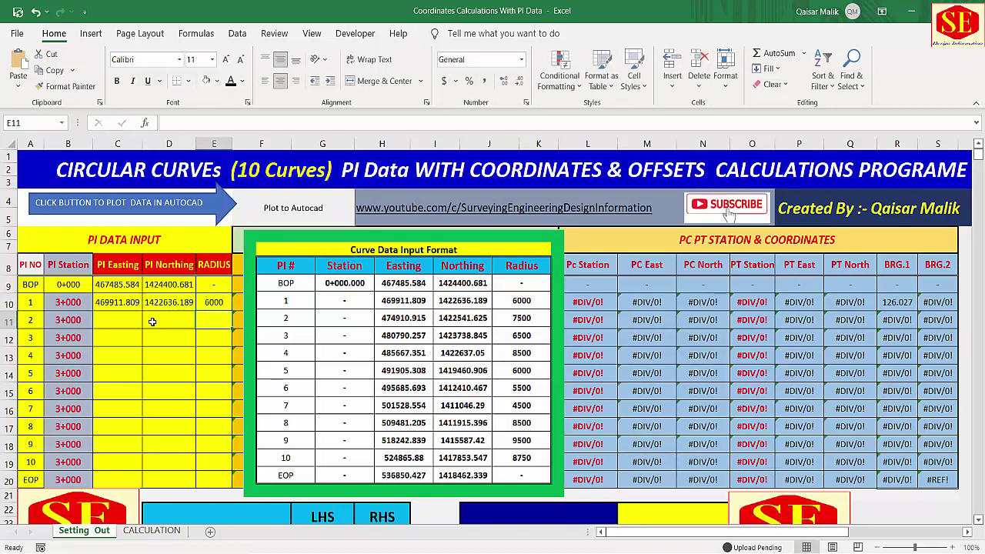
left_click(216, 284)
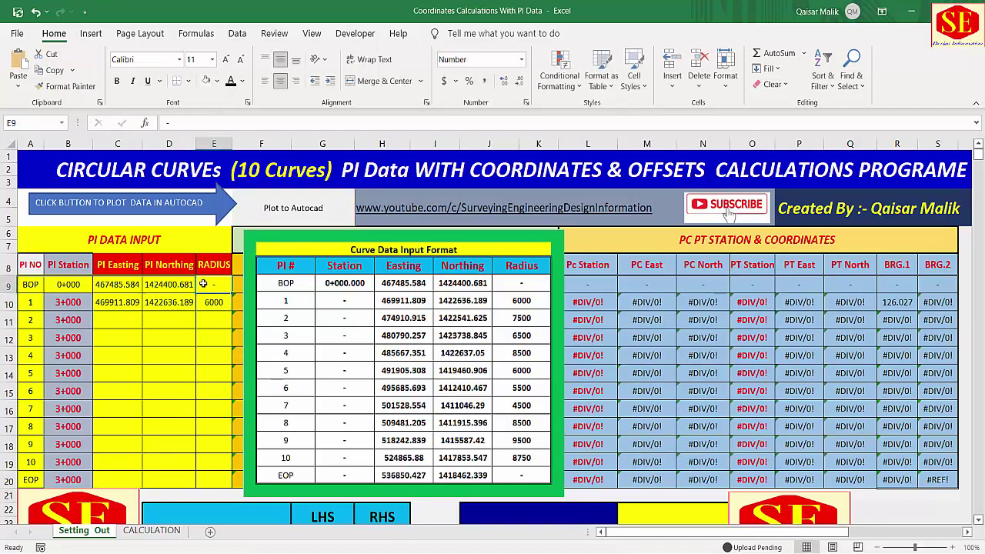
left_click(120, 311)
key("ctrl+c")
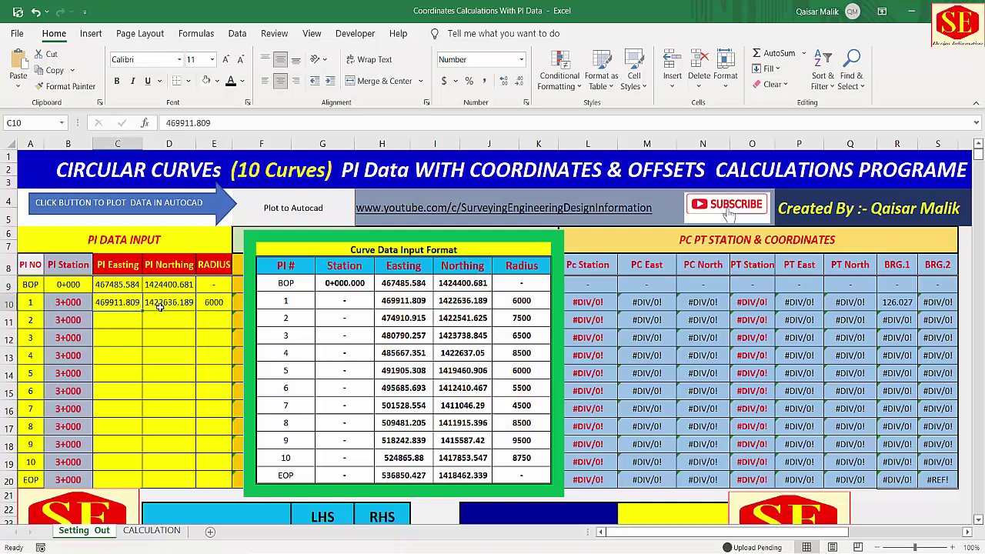
left_click(216, 305)
key("Escape")
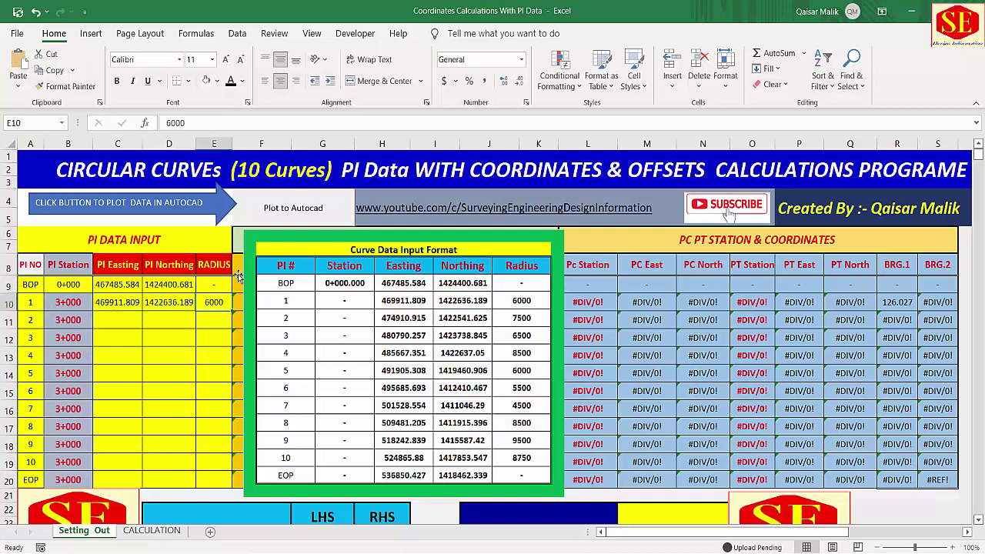
Step: Enter PI 2's easting 474910.915, northing 1422541.625 and radius 7500 in row 11
left_click(109, 320)
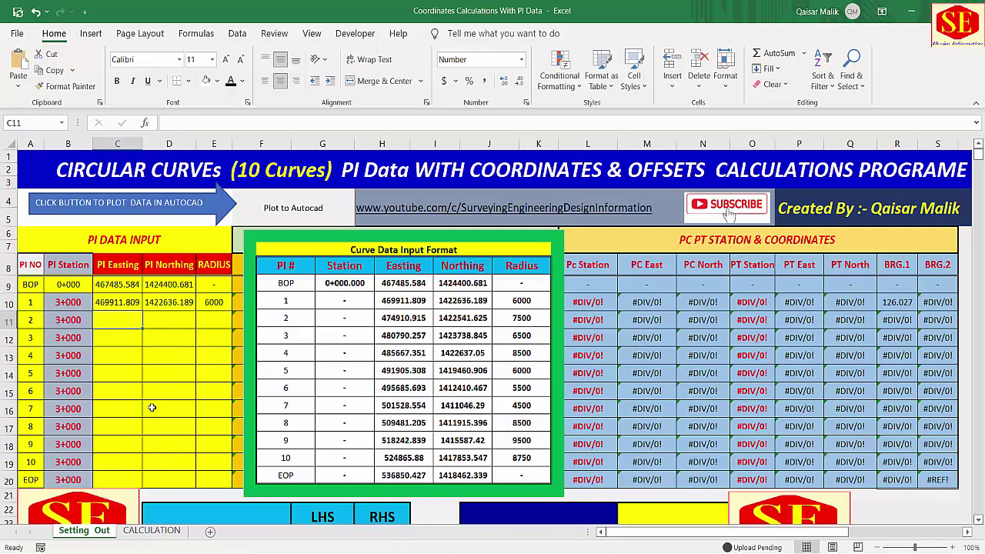
type("474910.")
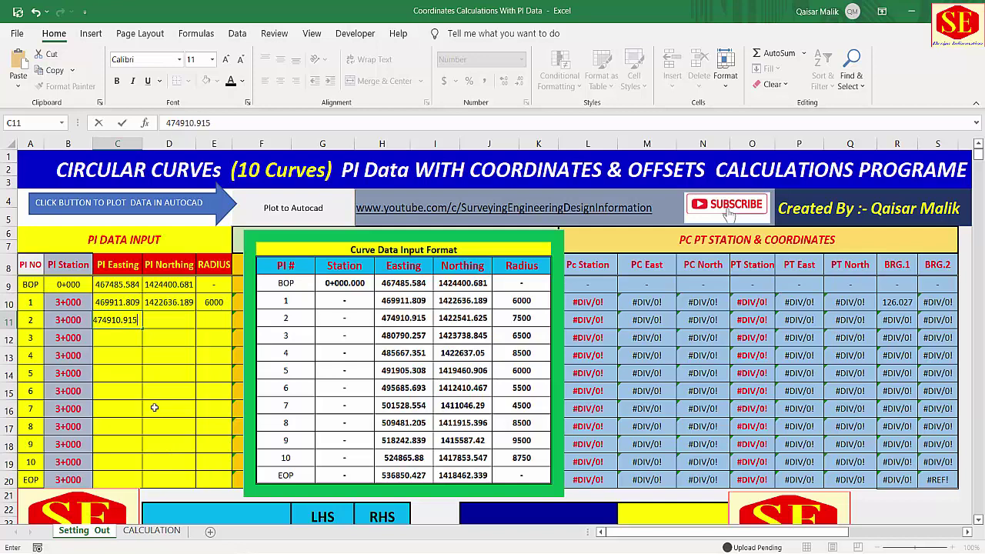
type("915")
left_click(175, 319)
type("1422")
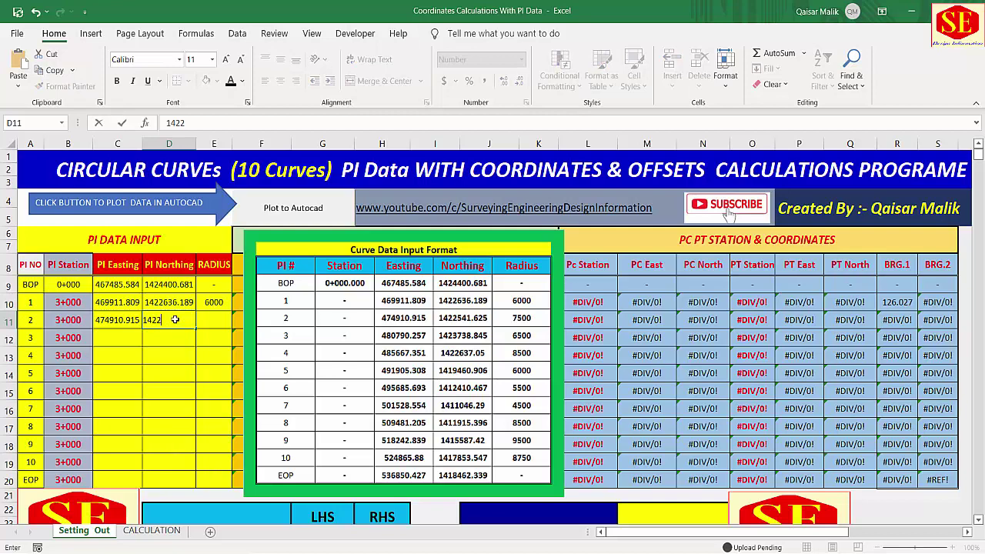
type("541.625")
left_click(219, 325)
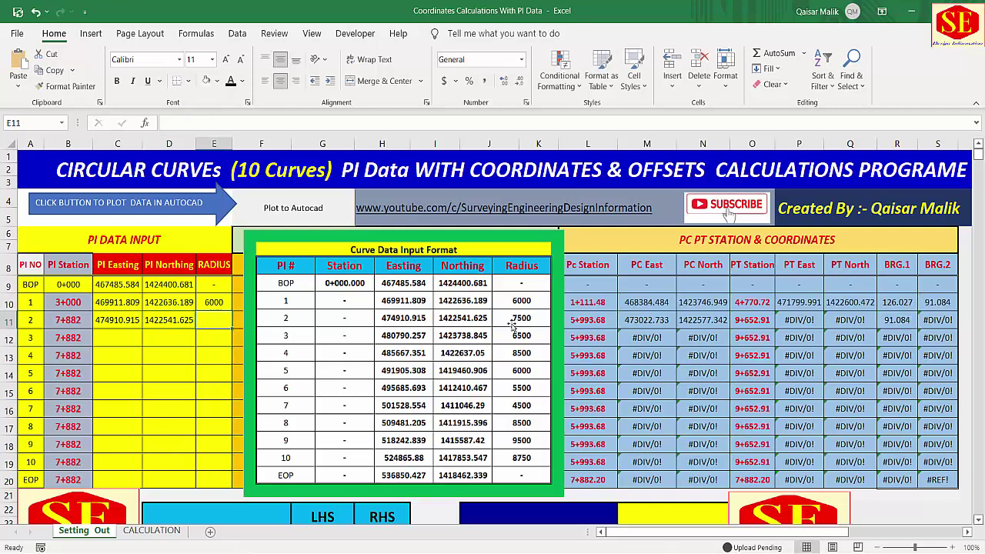
type("7")
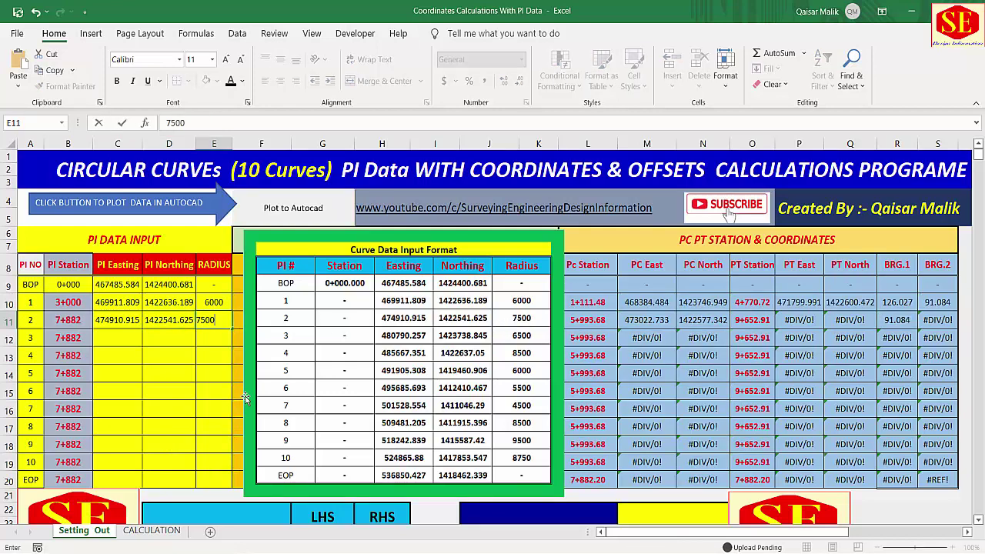
type("500")
key("Return")
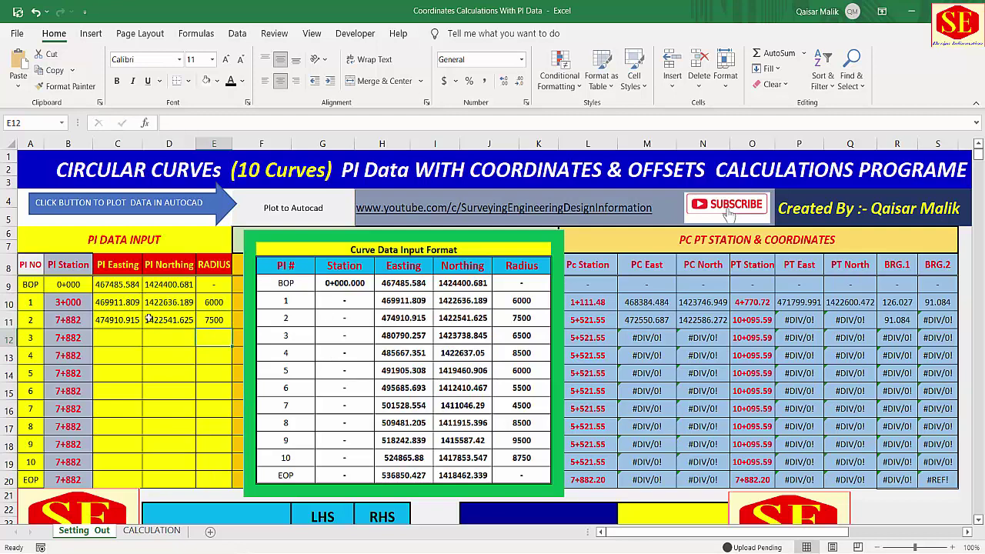
Step: Move the Curve Data Input Format picture below row 13 and examine PI 1's circular curve elements and PC station and coordinates
left_click_drag(328, 243, 321, 373)
left_click(262, 305)
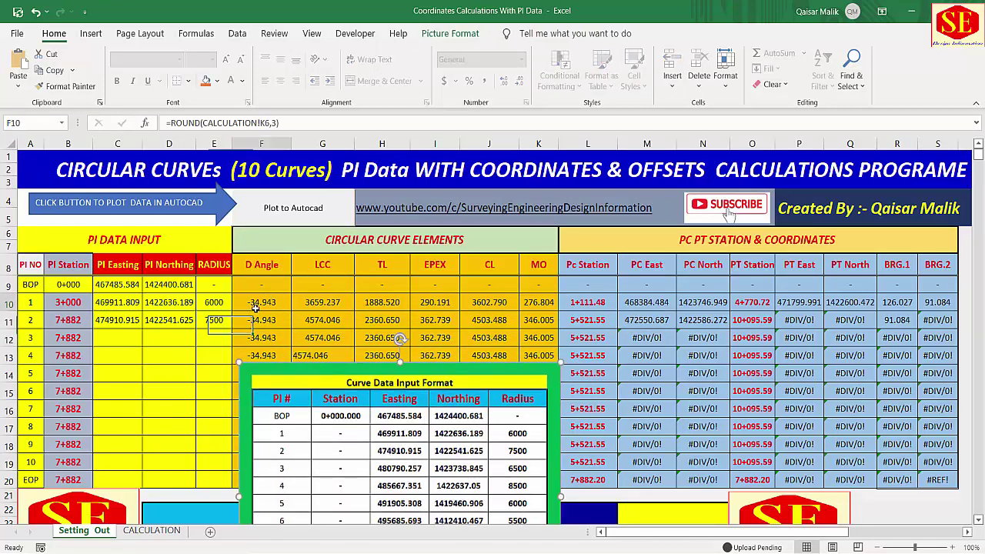
left_click(329, 305)
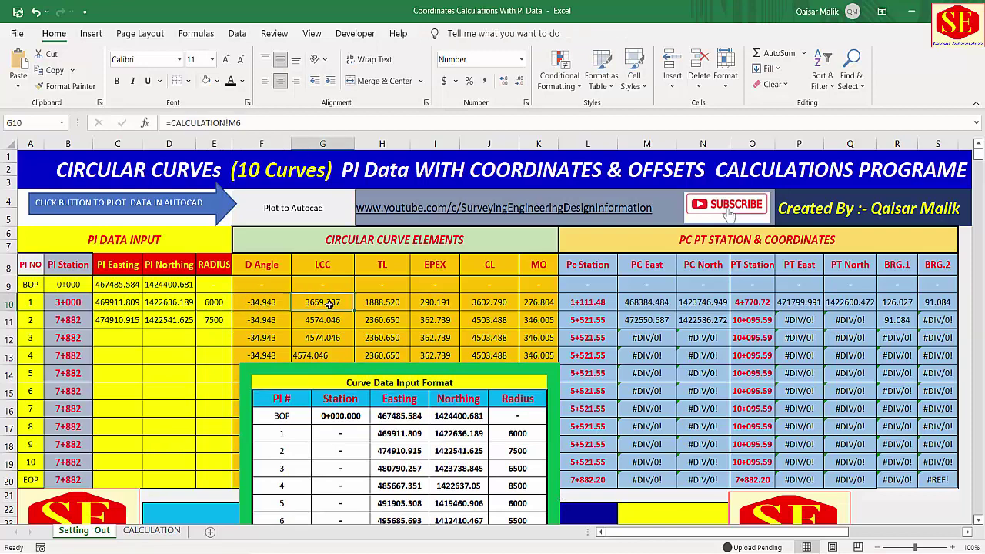
left_click(406, 303)
left_click(450, 302)
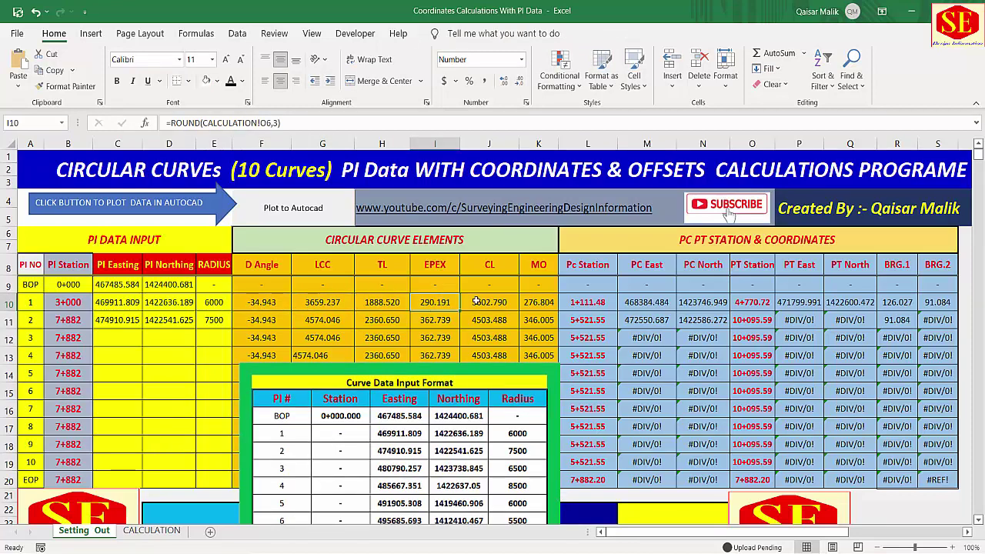
left_click(483, 304)
left_click(528, 302)
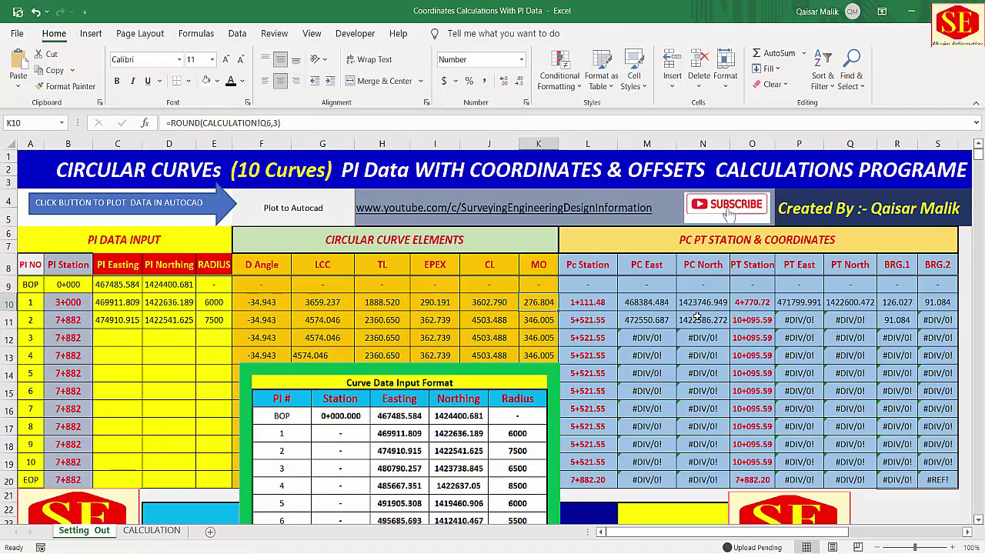
left_click(598, 305)
left_click(647, 303)
left_click(702, 303)
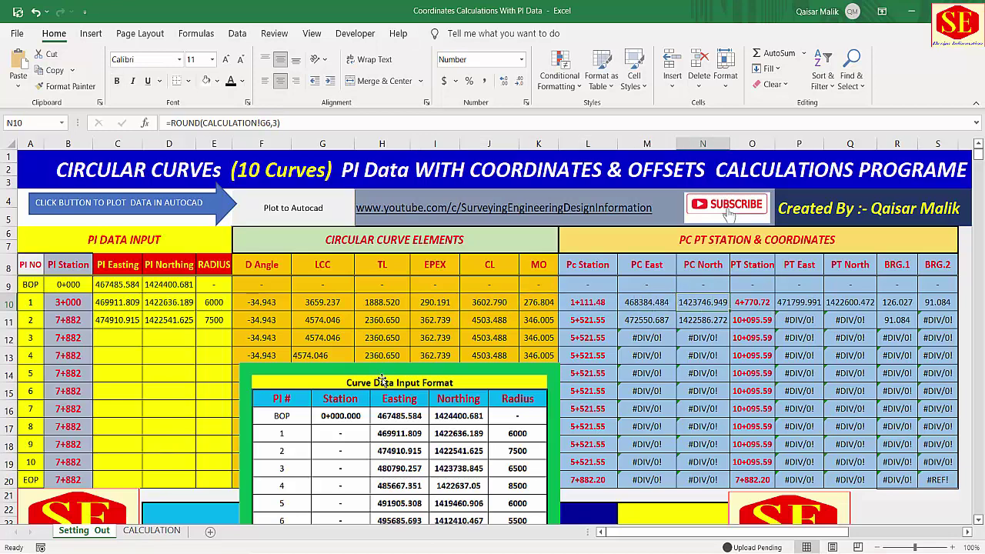
Step: Shift the Curve Data Input Format picture back up over the Circular Curve Elements columns and select PI 3's easting cell C12
left_click_drag(376, 375, 372, 228)
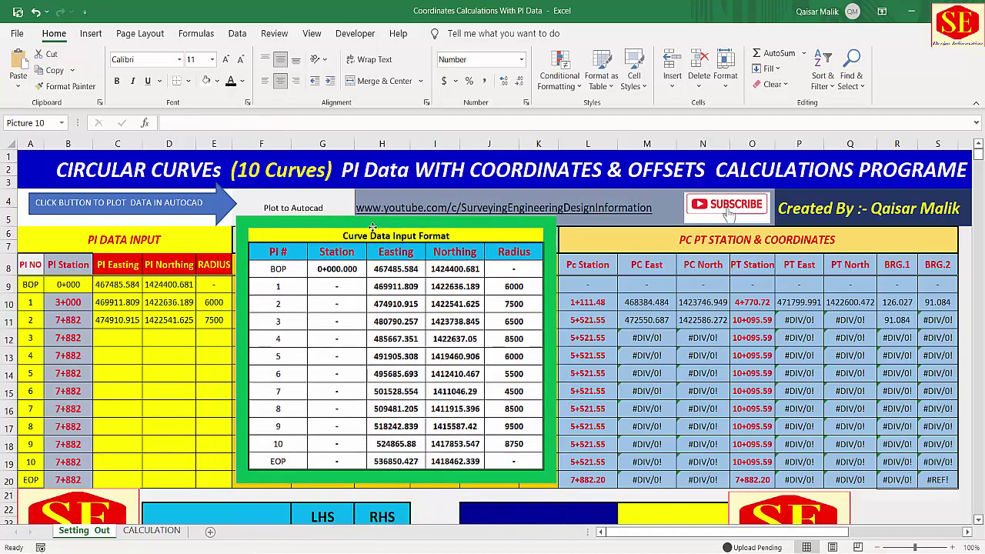
left_click(124, 344)
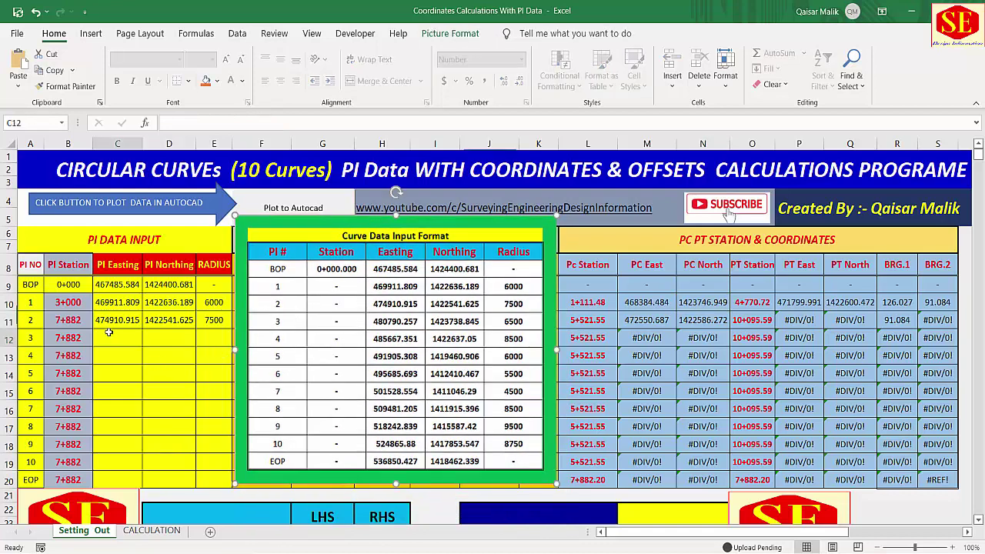
left_click(159, 339)
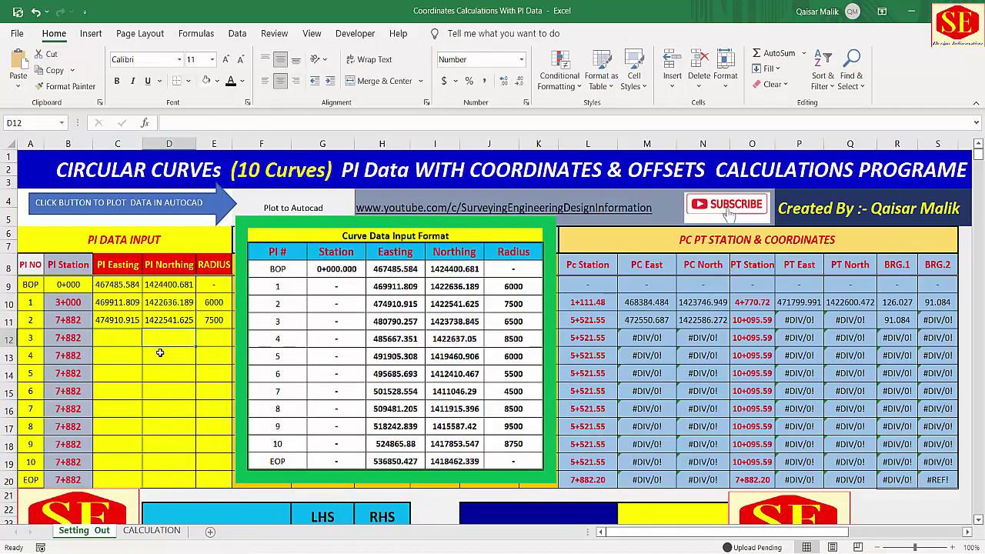
scroll(154, 293, "down", 2)
left_click(117, 250)
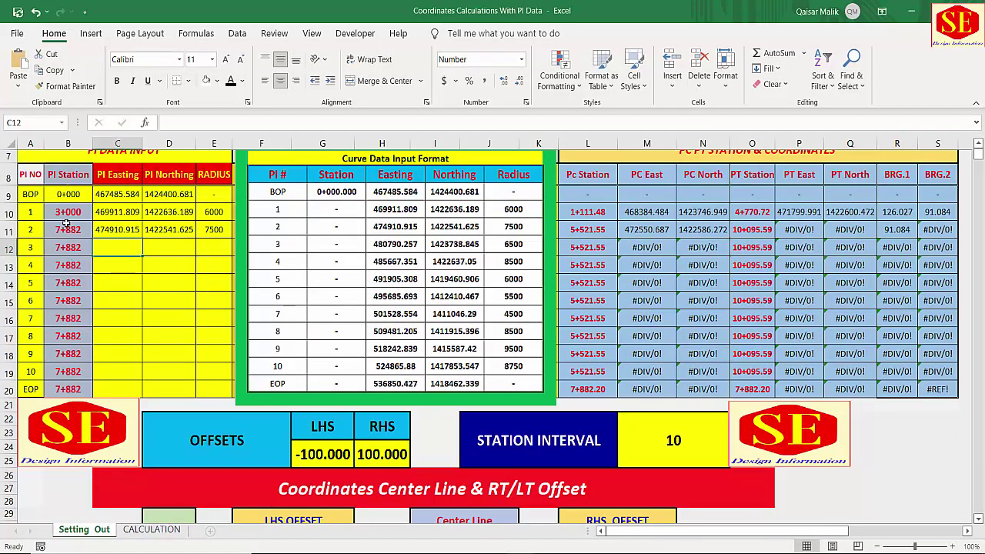
Step: Examine the PI Station range B10:B20 and inspect the ROUND formula behind PI 1's station in B10
left_click_drag(67, 213, 70, 391)
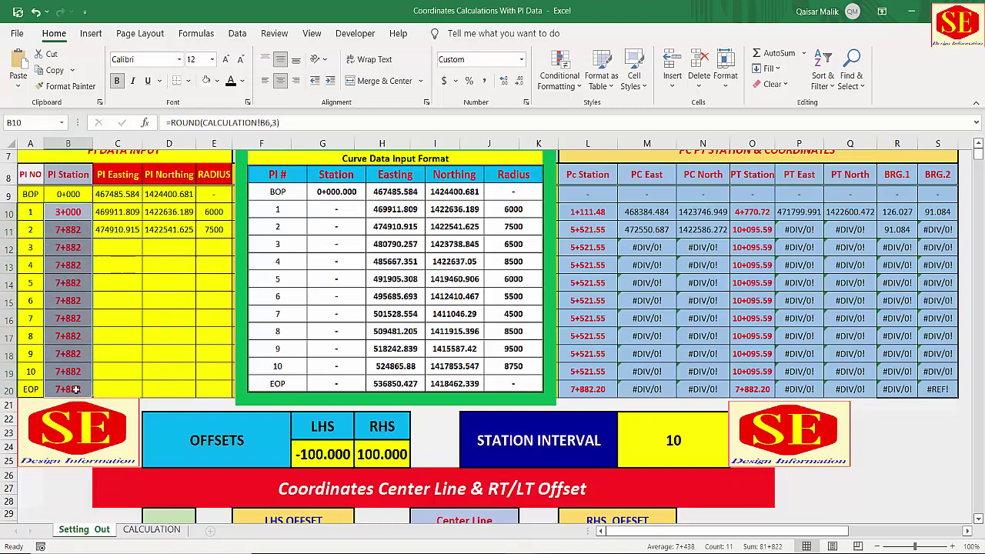
left_click(68, 212)
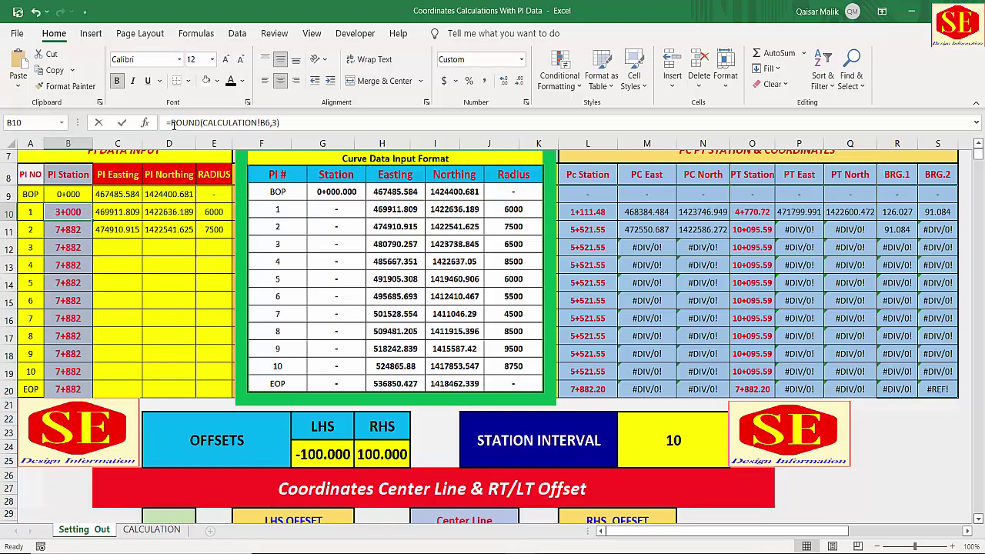
left_click_drag(171, 122, 280, 123)
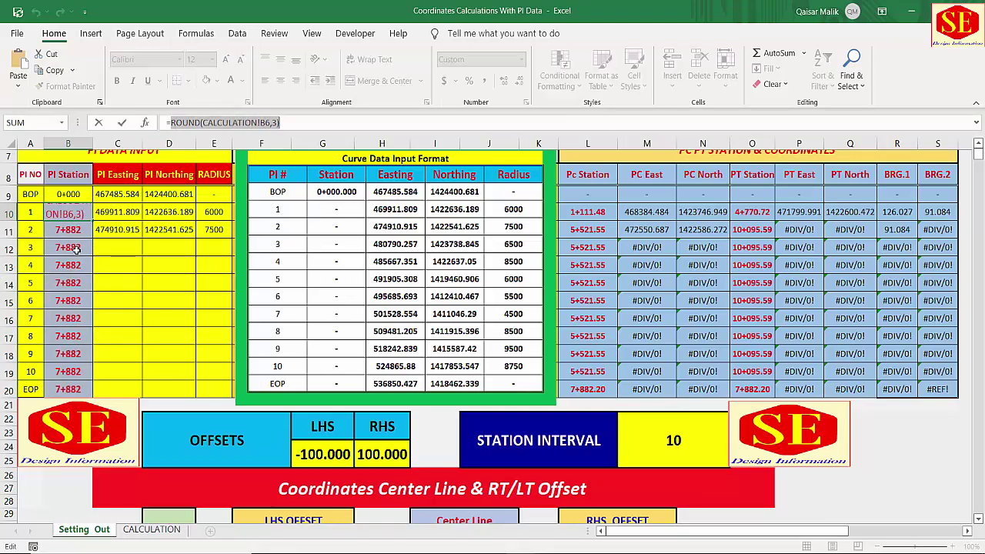
key("ctrl+Return")
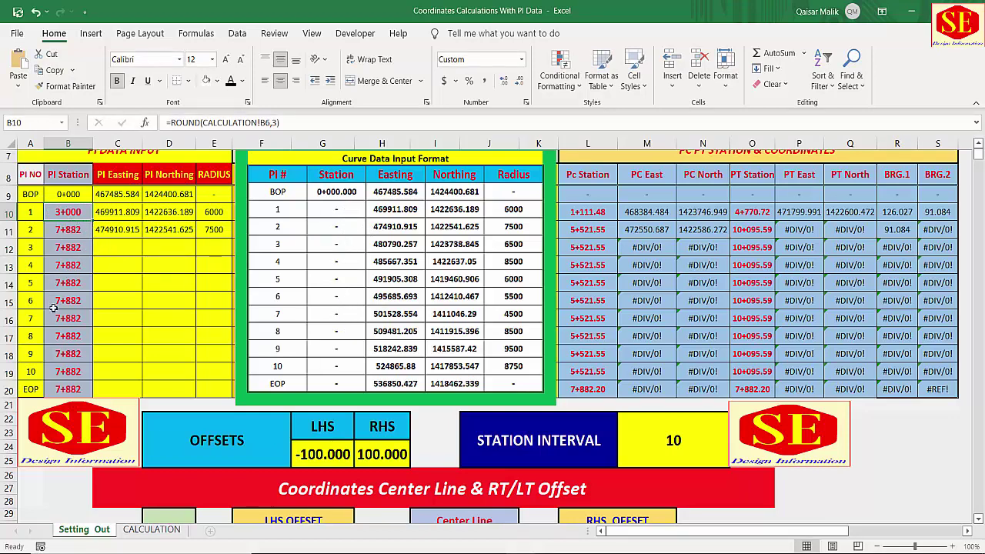
Step: Enter PI 3's easting 480790.257, northing 1423738.845 and radius 6500 in row 12
left_click(115, 244)
left_click(158, 246)
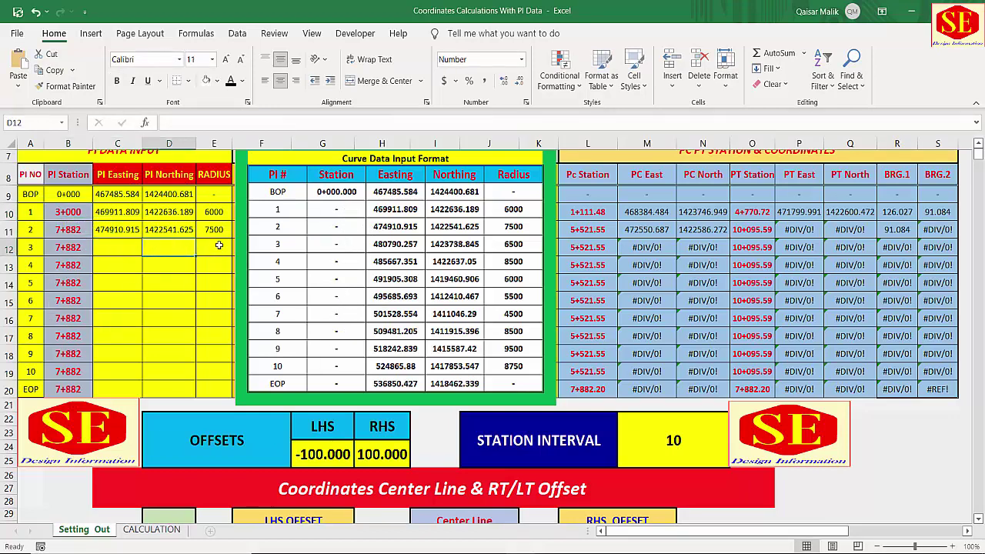
left_click(129, 247)
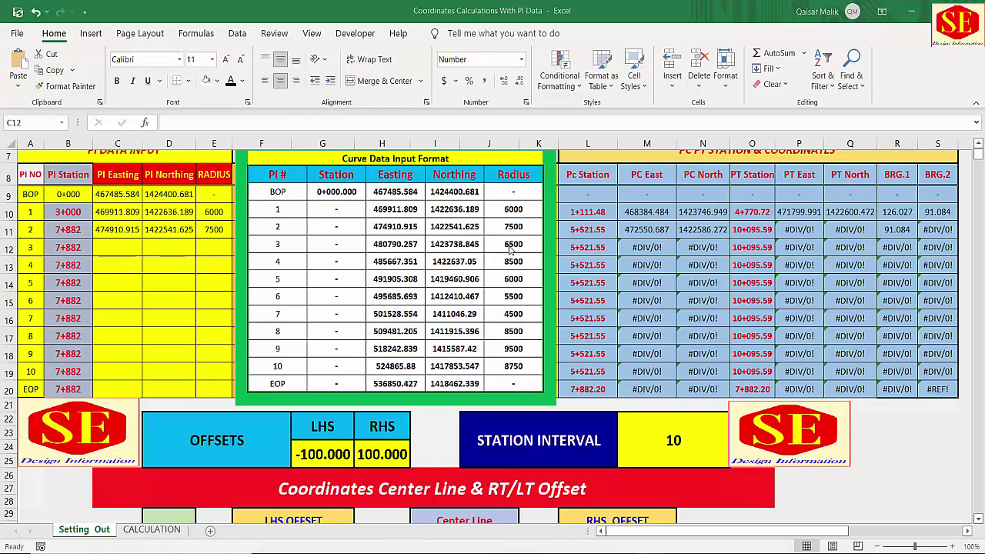
type("480")
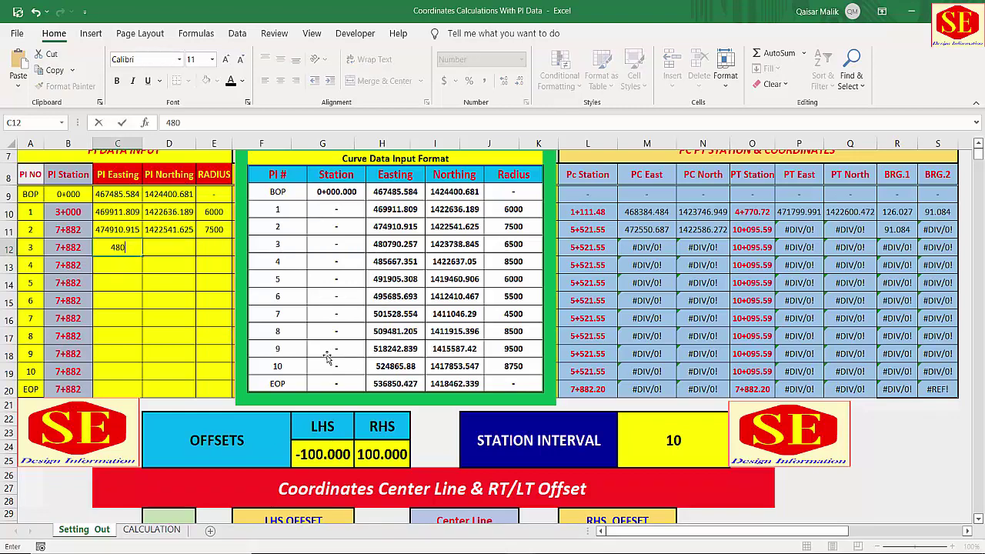
type("790.257")
left_click(167, 248)
type("142")
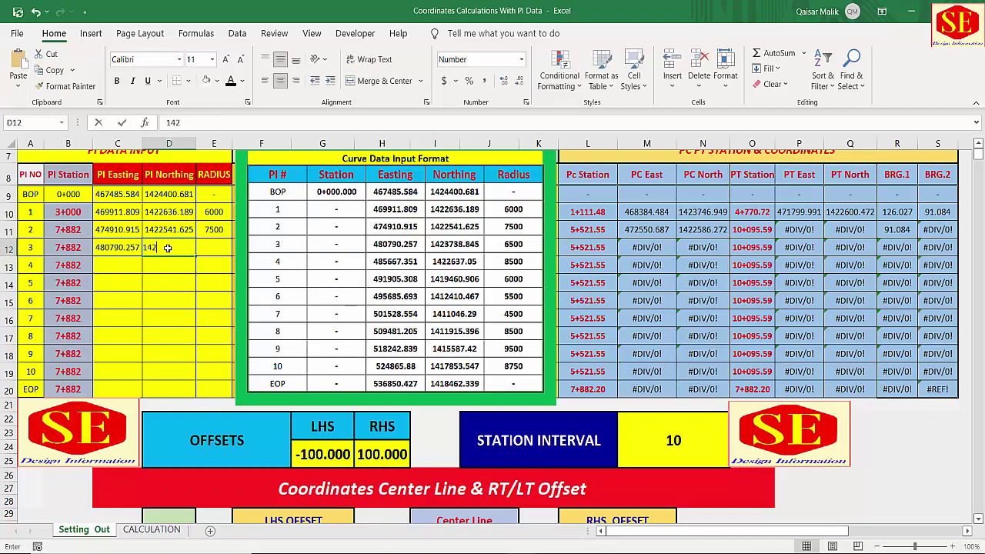
type("3738")
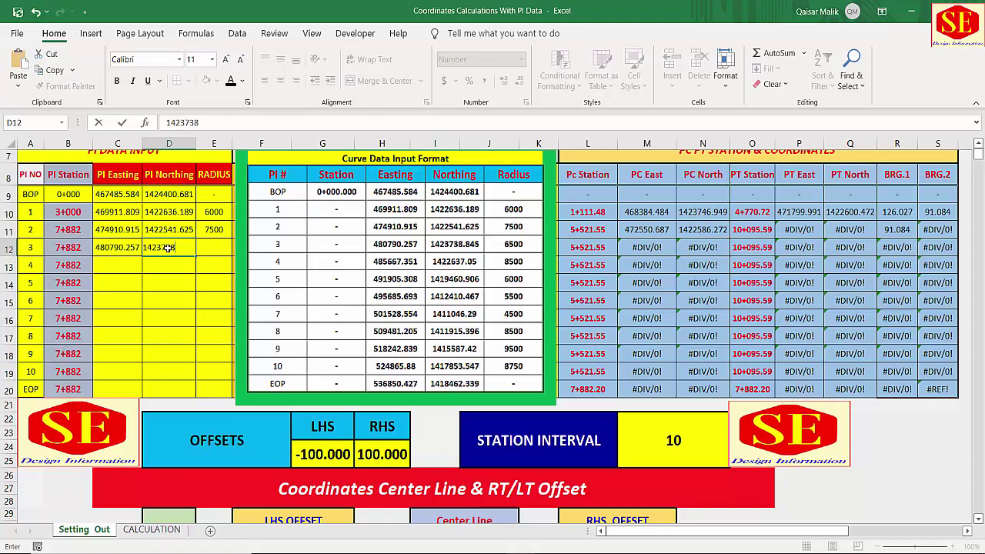
type(".845")
key("Tab")
type("6500")
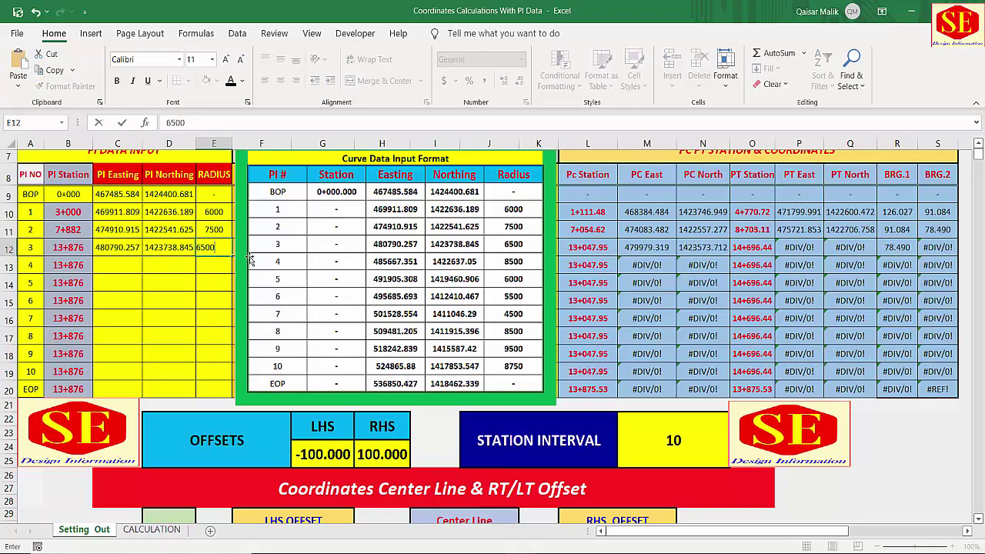
key("Return")
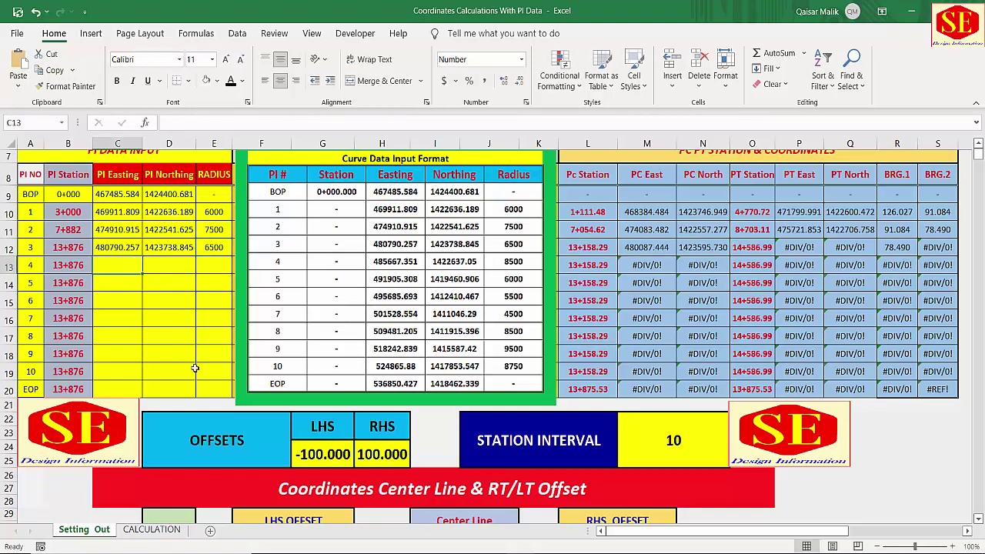
Step: Enter PI 4's easting 485667.351, northing 1422637.05 and radius 8500 in row 13
type("485667")
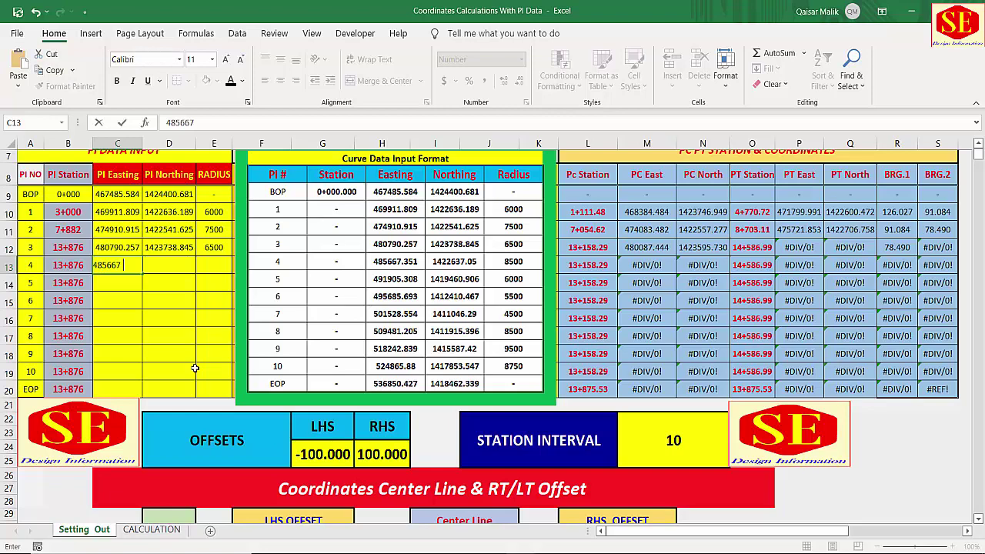
type(".351")
key("Tab")
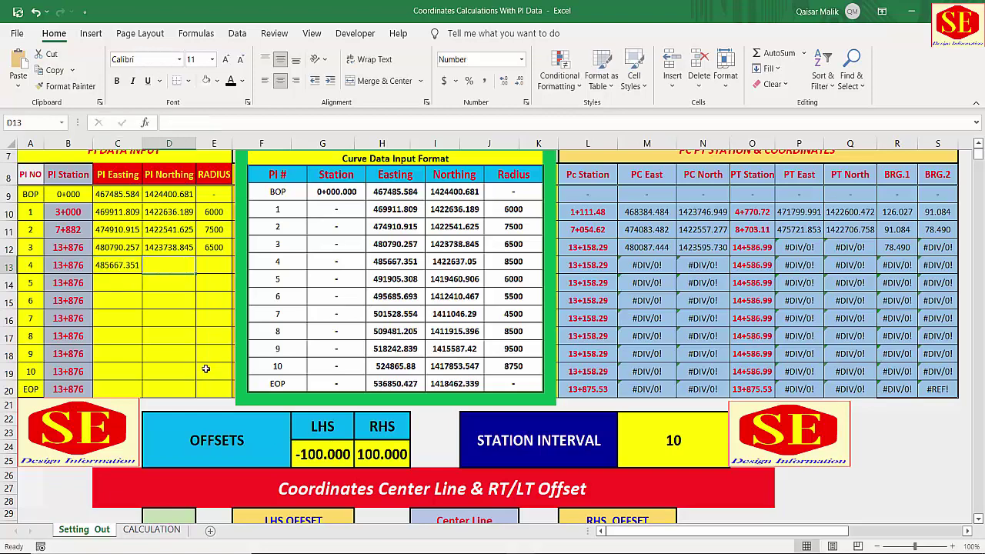
type("1422637.05")
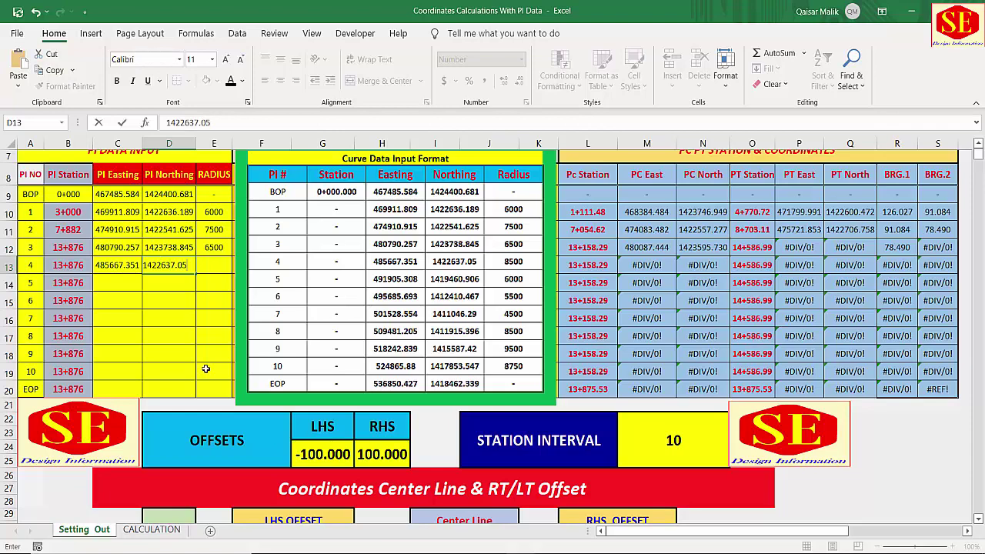
key("Tab")
type("8500")
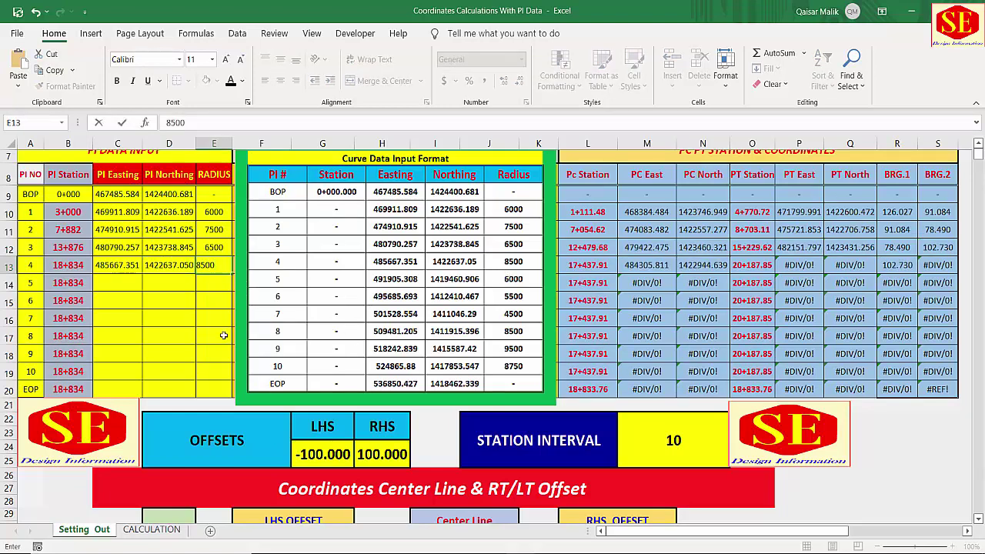
key("Return")
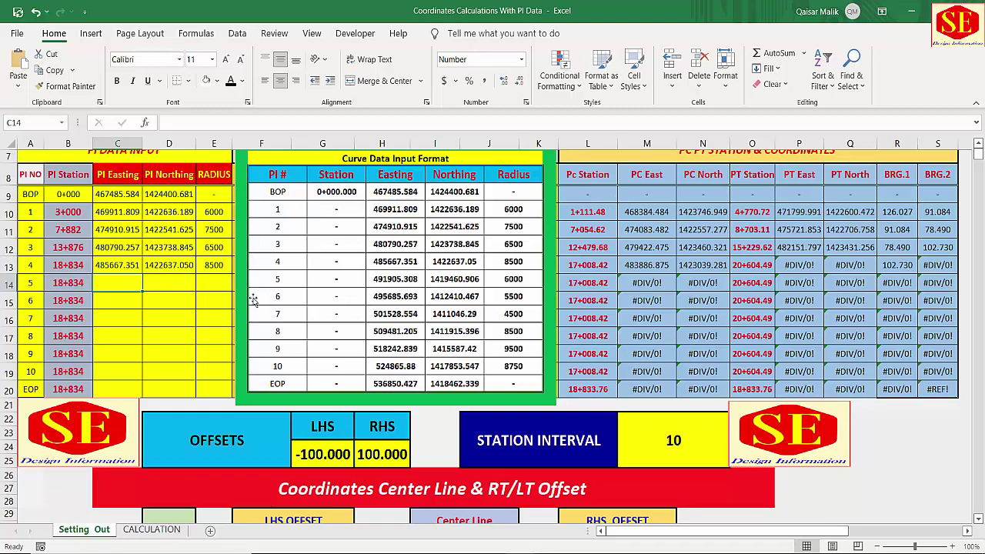
Step: Enter PI 5's easting 491905.308, northing 1419460.906 and radius 6000 in row 14
type("491")
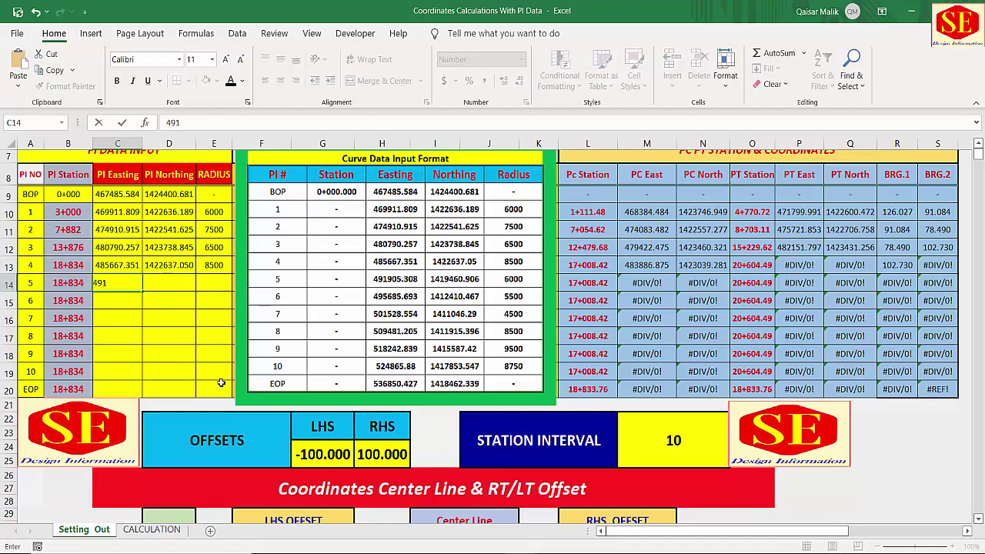
type("905.308")
left_click(171, 281)
type("1419")
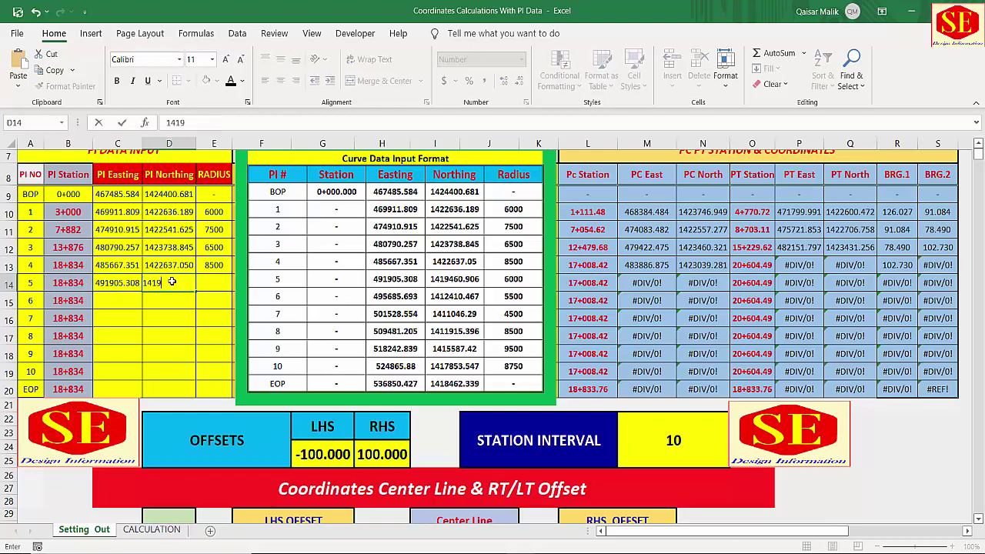
type("460.906")
left_click(210, 283)
type("6000")
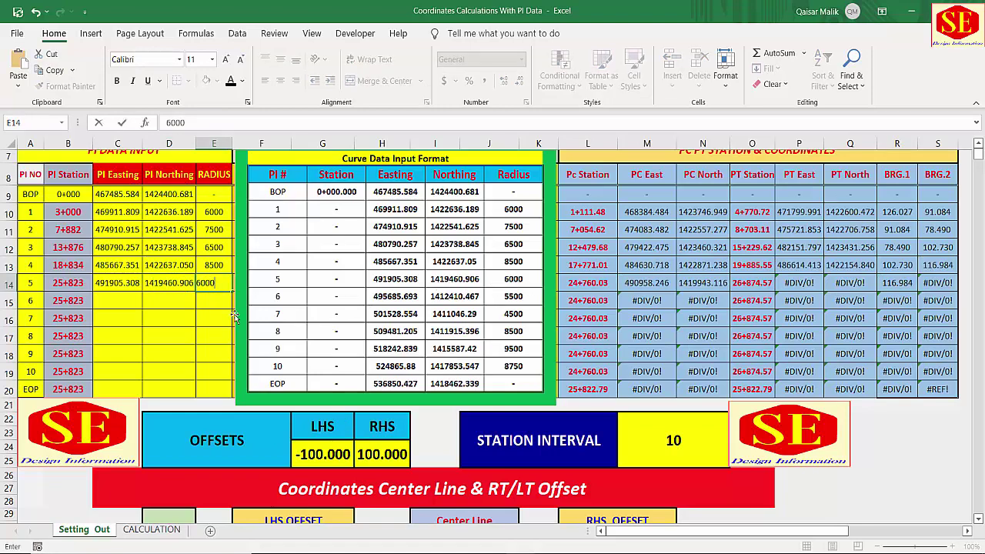
key("Return")
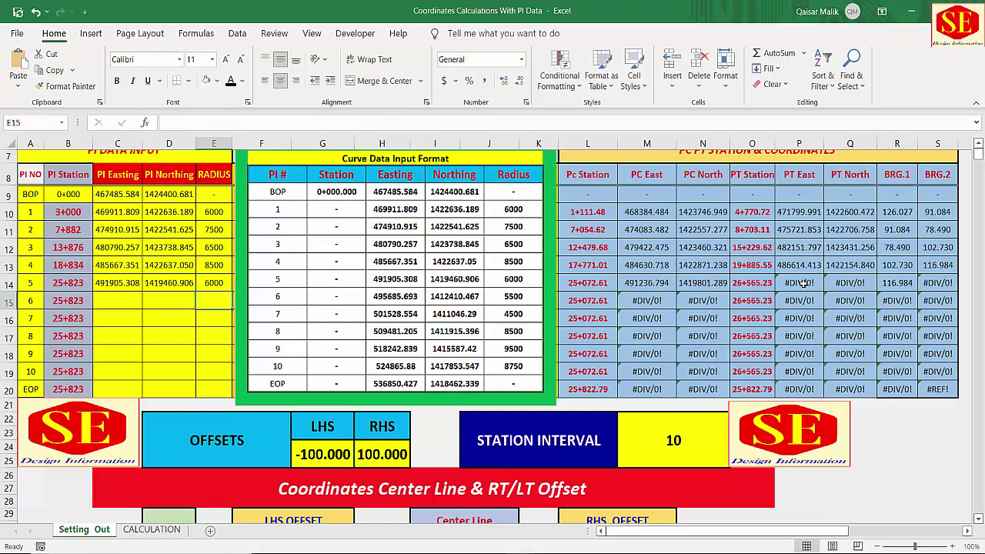
Step: Enter PI 6's easting 495685.693, northing 1412410.467 and radius 5500 in row 15
left_click(131, 300)
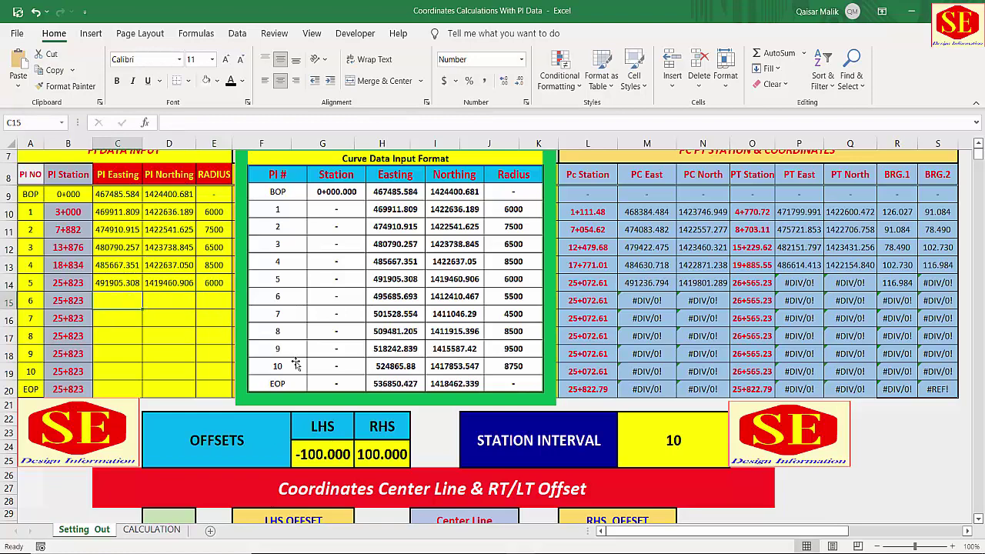
type("495685")
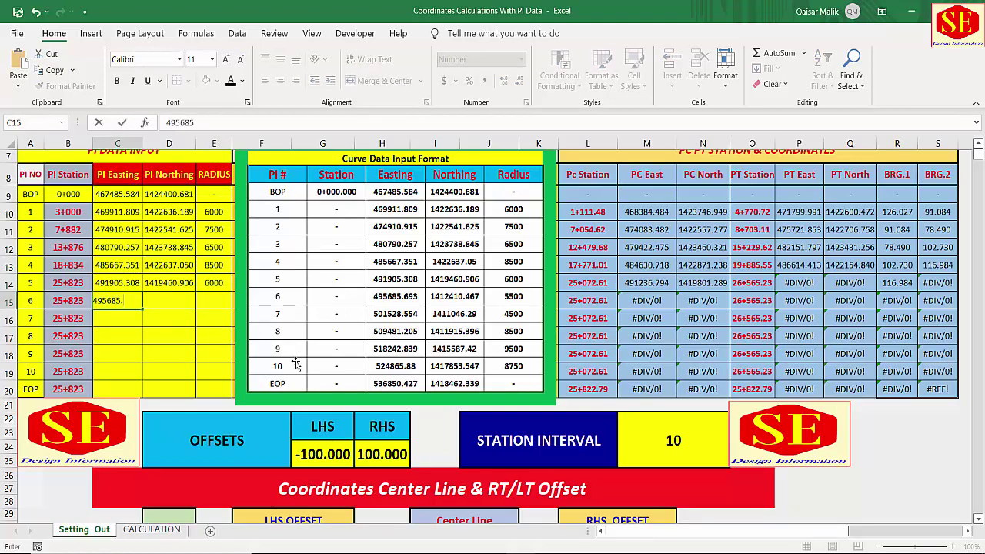
type(".693")
key("Tab")
type("141")
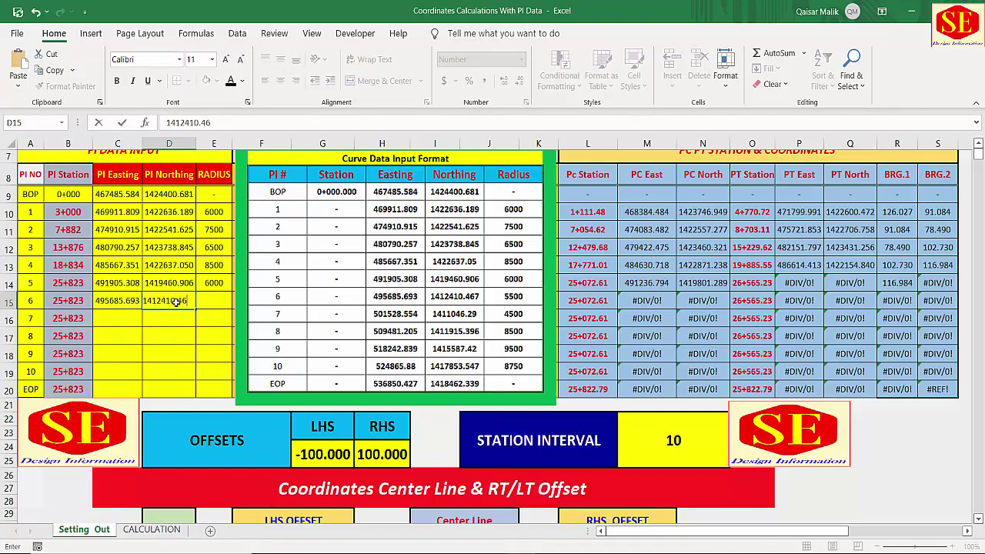
type("2410.467")
key("Tab")
type("5")
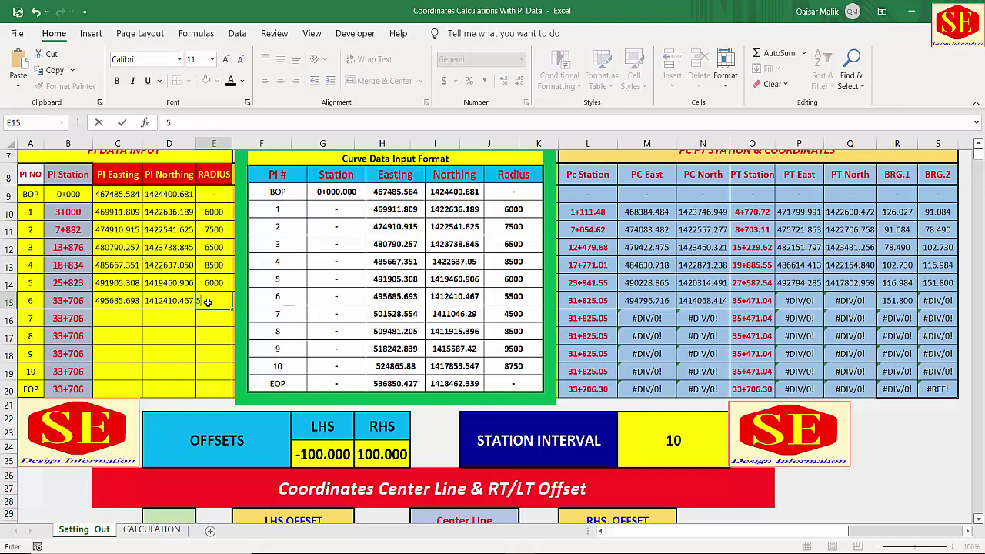
type("500")
key("Return")
left_click(124, 319)
type("501552")
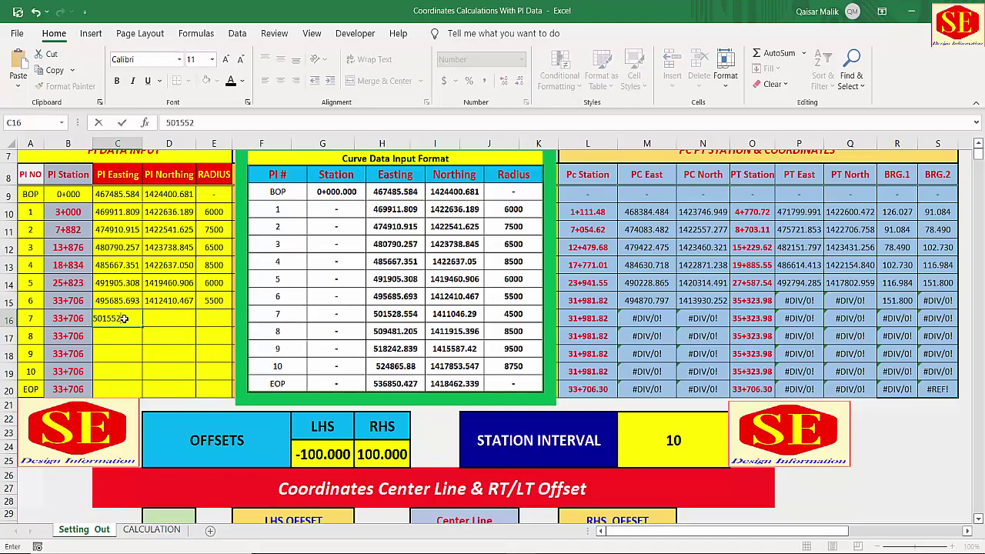
type("8.554")
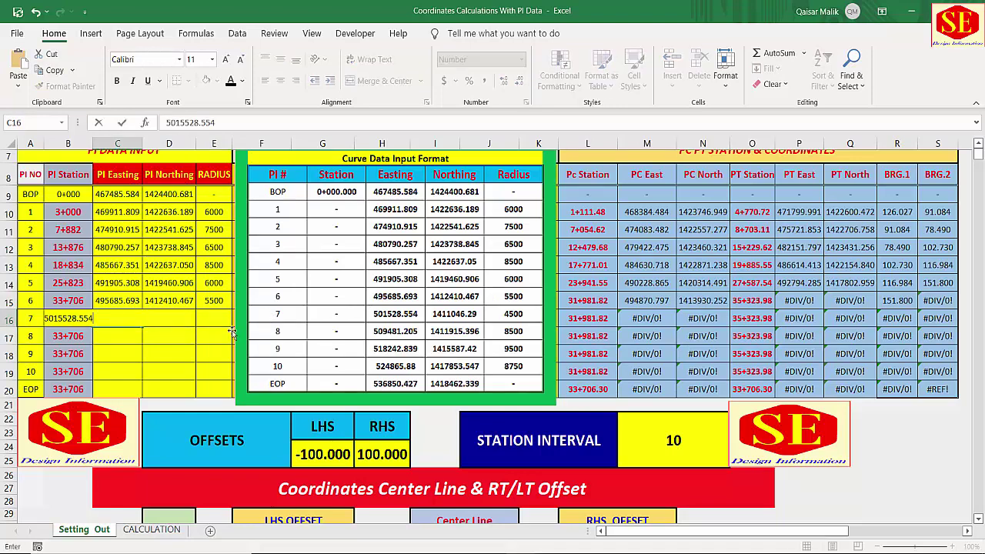
key("Return")
Step: Enter PI 7's easting 501528.554, northing 1411046.29 and radius 4500 in row 16
left_click(107, 323)
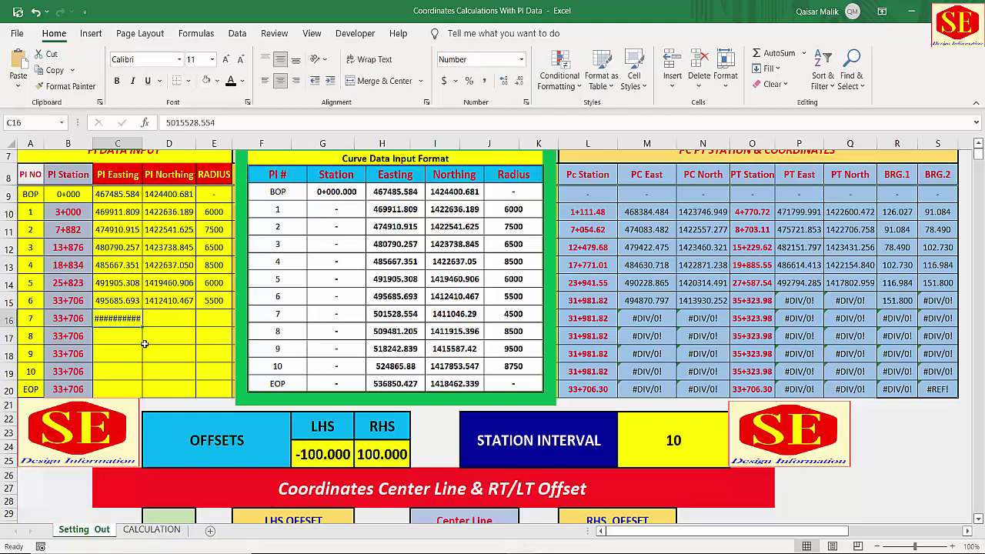
type("501528")
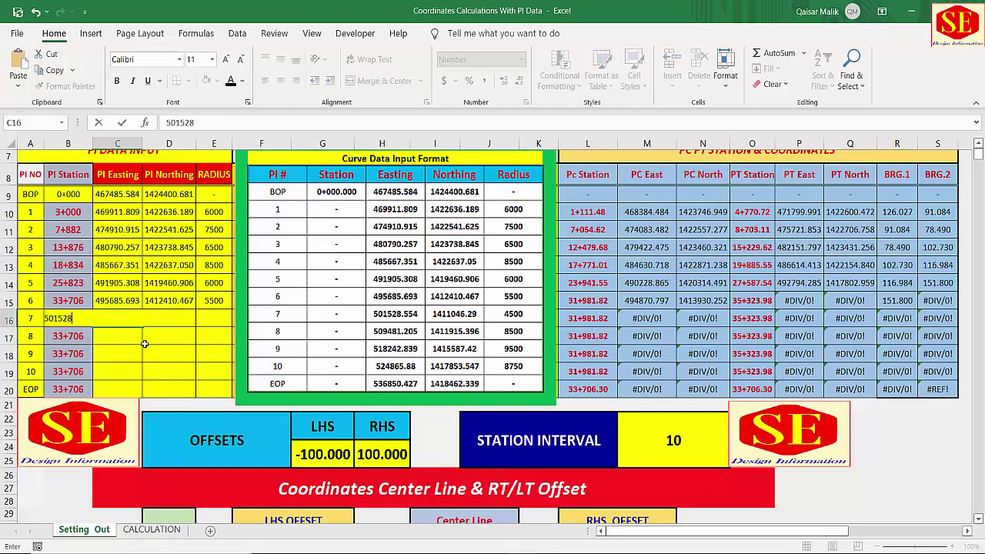
type(".554")
key("Tab")
type("141")
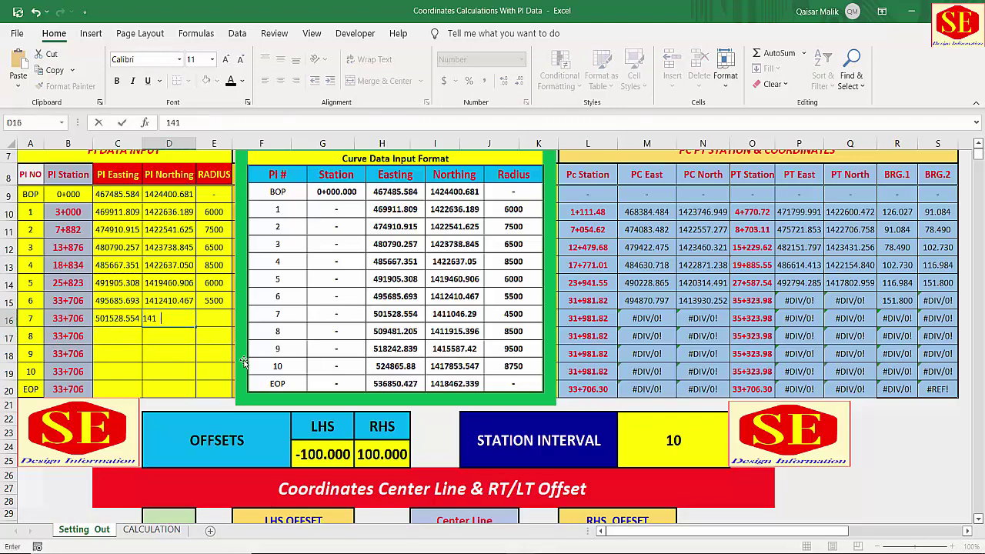
type("1046.29")
key("Tab")
type("45")
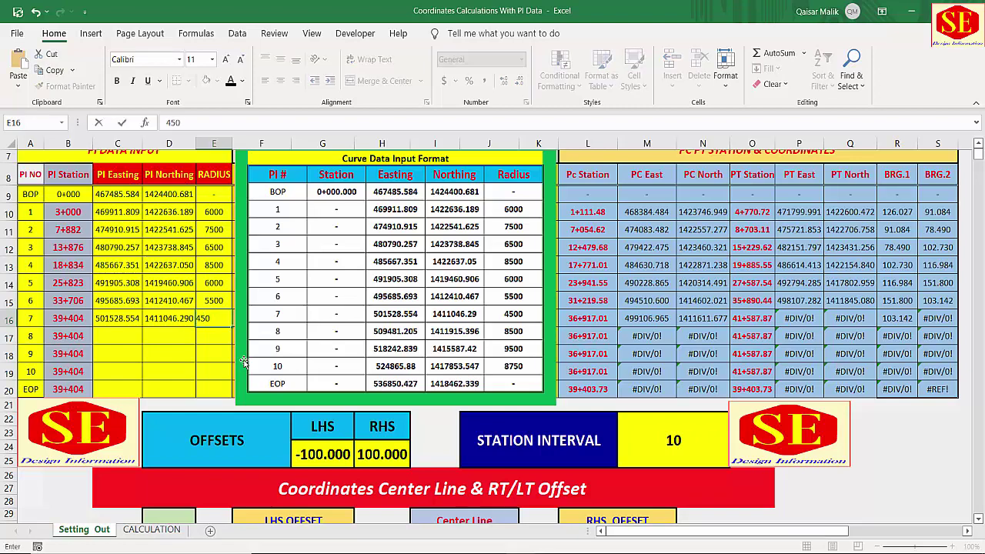
key("Return")
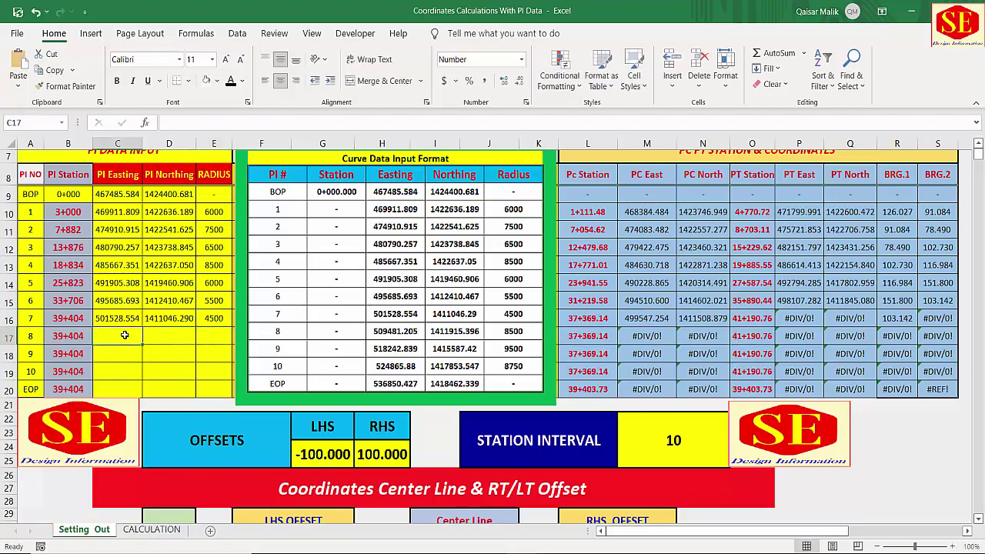
Step: Enter PI 8's easting 509481.205, northing 1411915.396 and radius 8500 in row 17
type("5094")
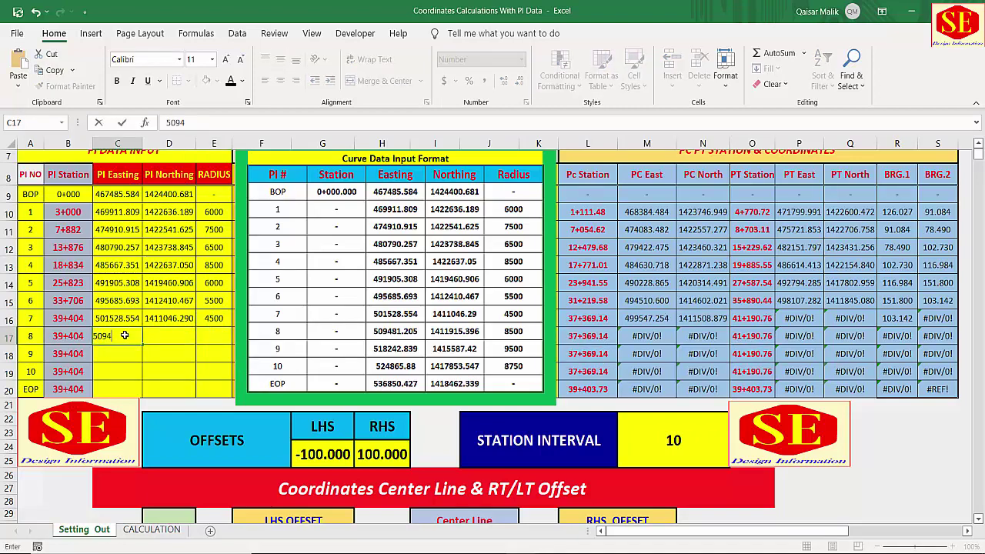
type("81.205")
key("Tab")
type("14")
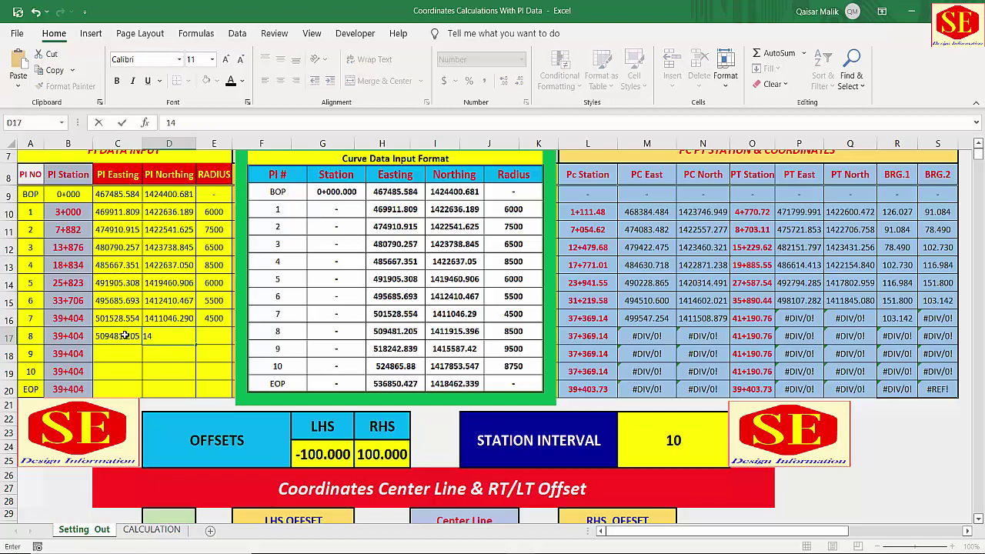
type("11915.396")
key("Tab")
type("88")
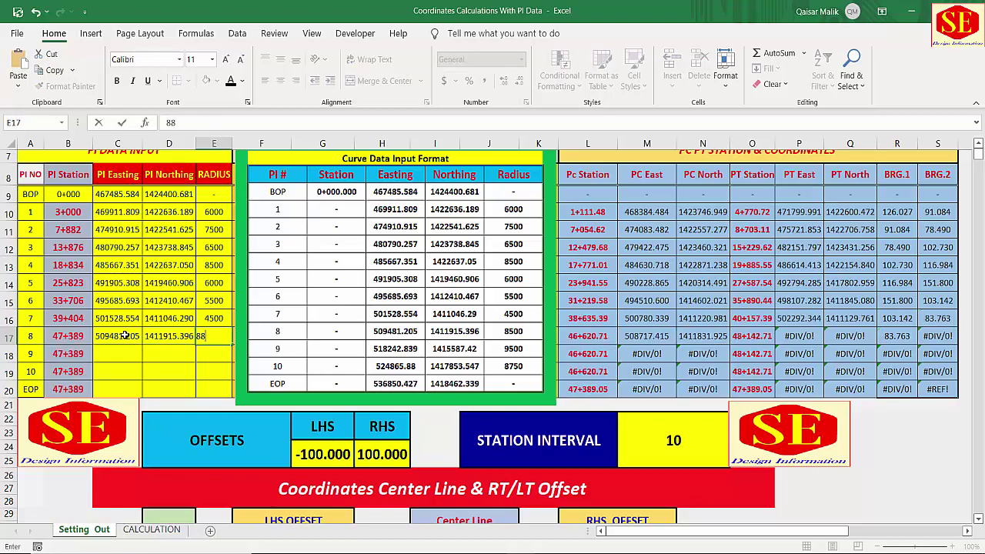
type("00")
key("Return")
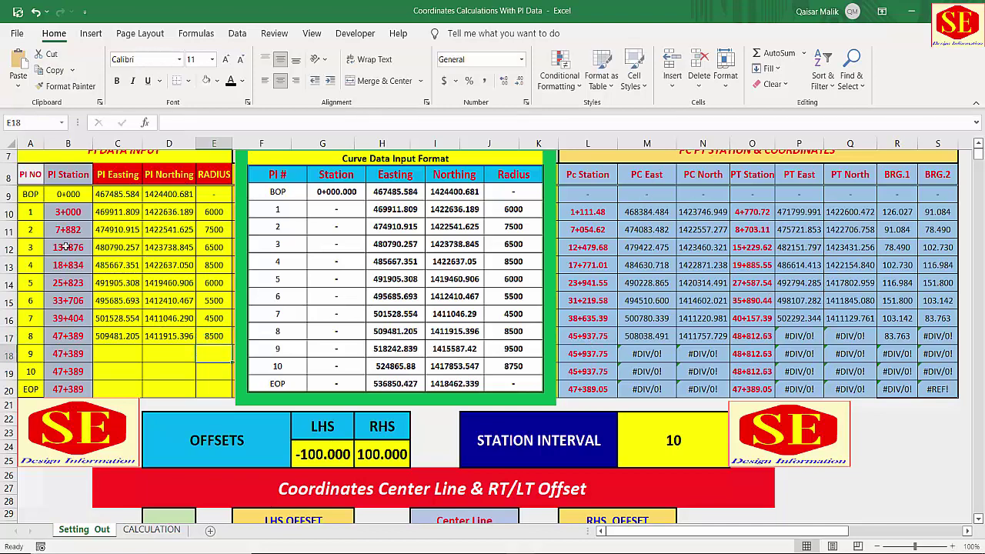
Step: Enter PI 9's easting 518242.839, northing 1415587.42 and radius 9500 in row 18
left_click(112, 358)
type("518242")
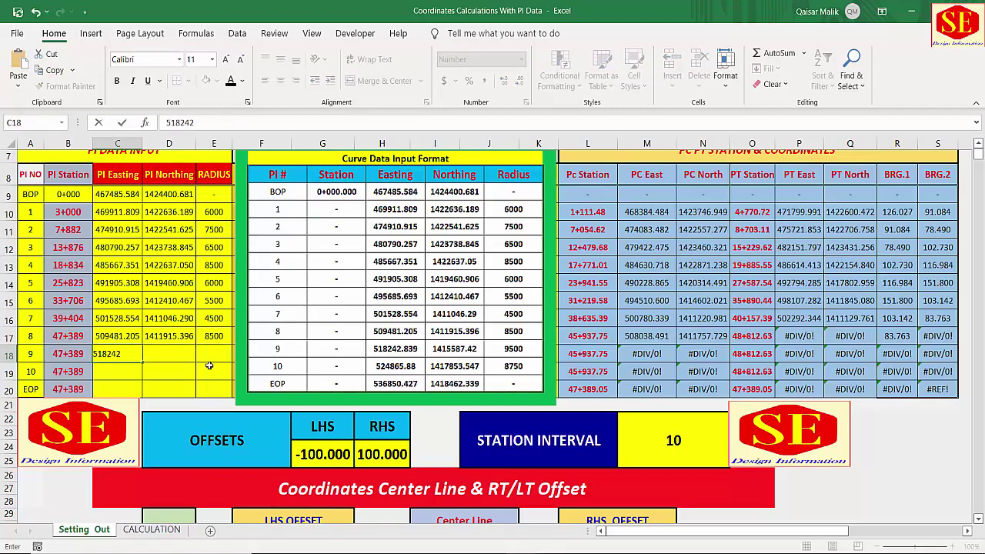
type(".839")
left_click(184, 353)
type("1415587")
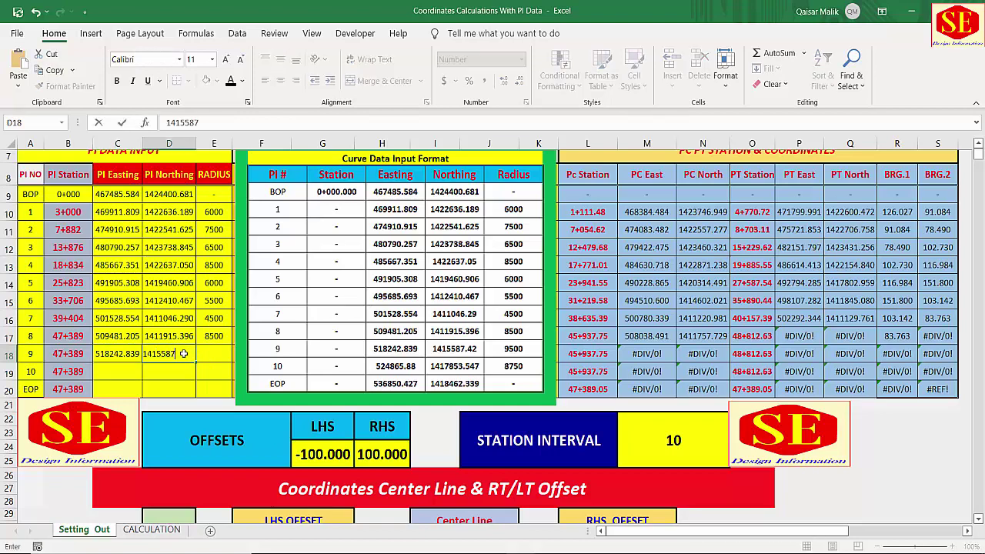
type(".42")
left_click(221, 350)
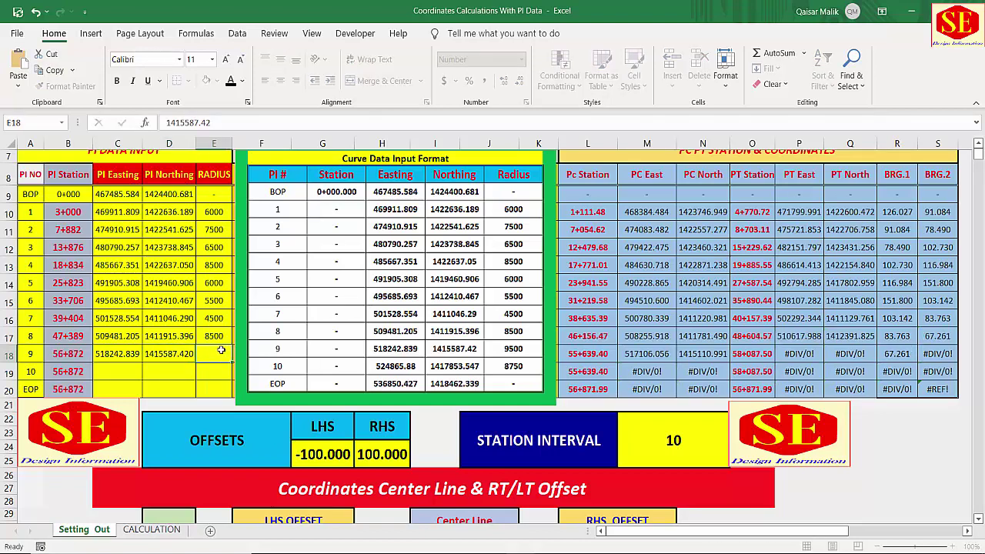
type("9500")
Step: Enter PI 10's easting 524865.88, northing 1417853.547 and radius 8750 in row 19
left_click(107, 369)
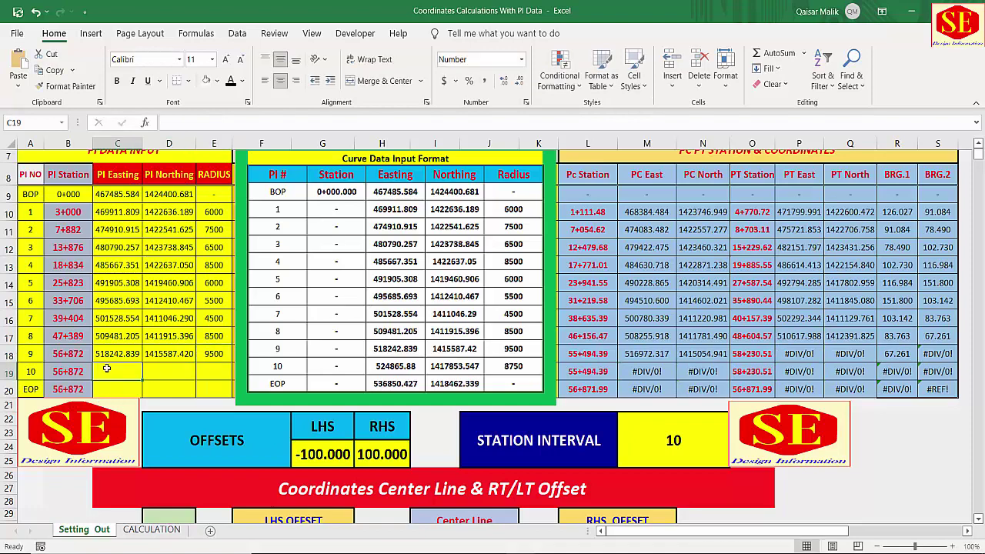
type("524865.88")
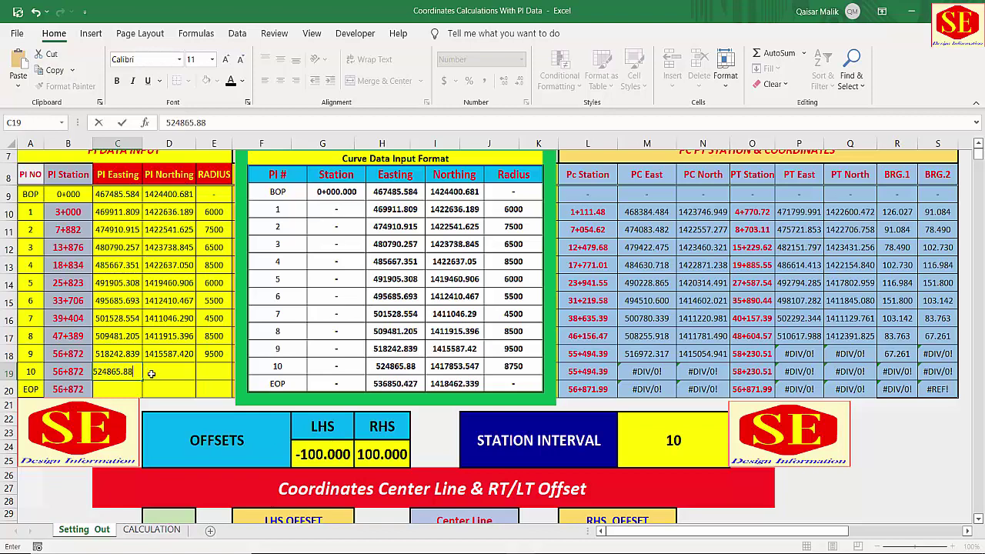
left_click(152, 373)
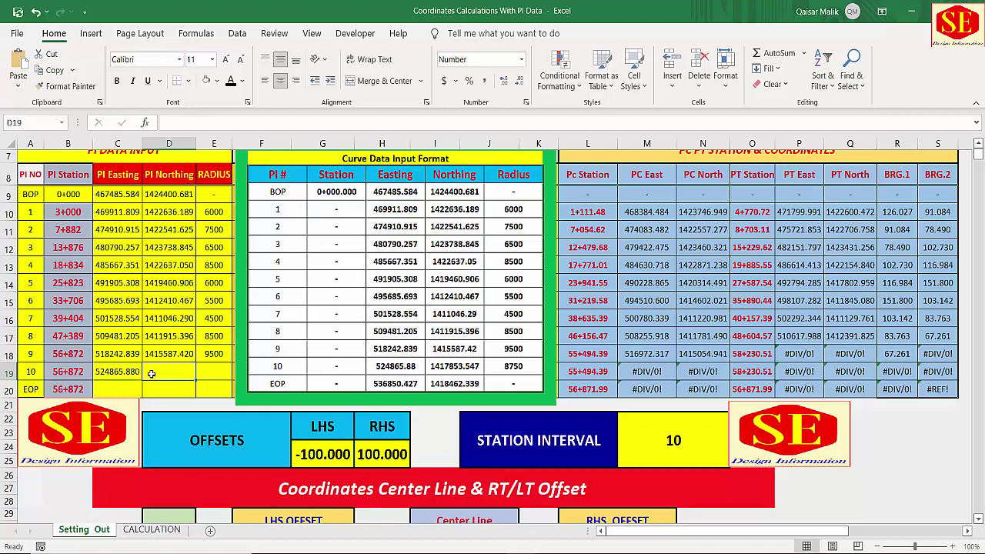
type("1417853")
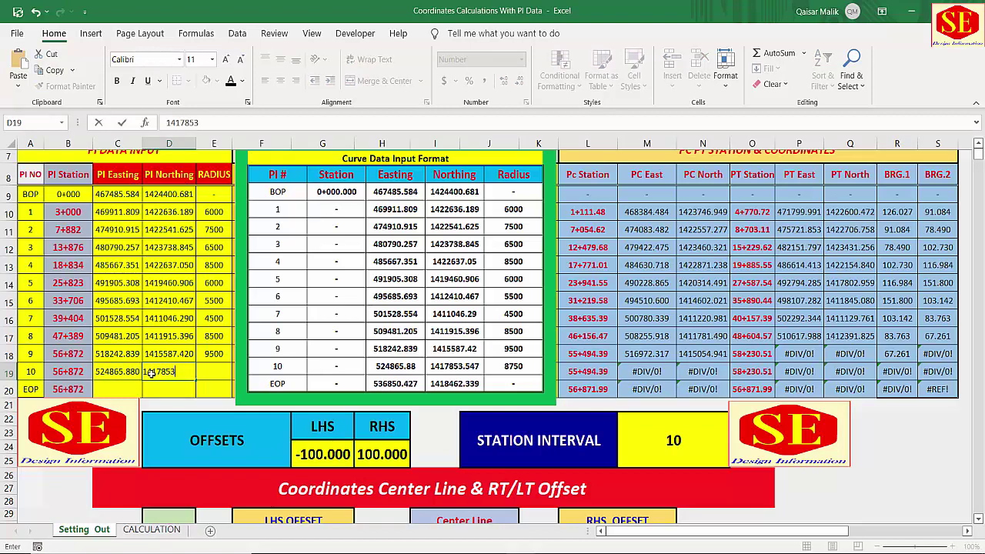
type(".547")
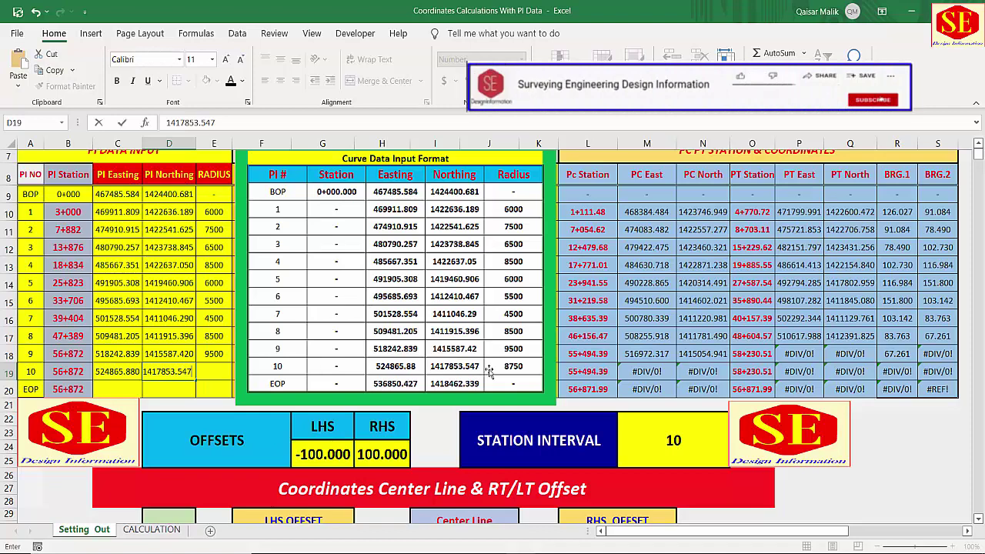
left_click(220, 374)
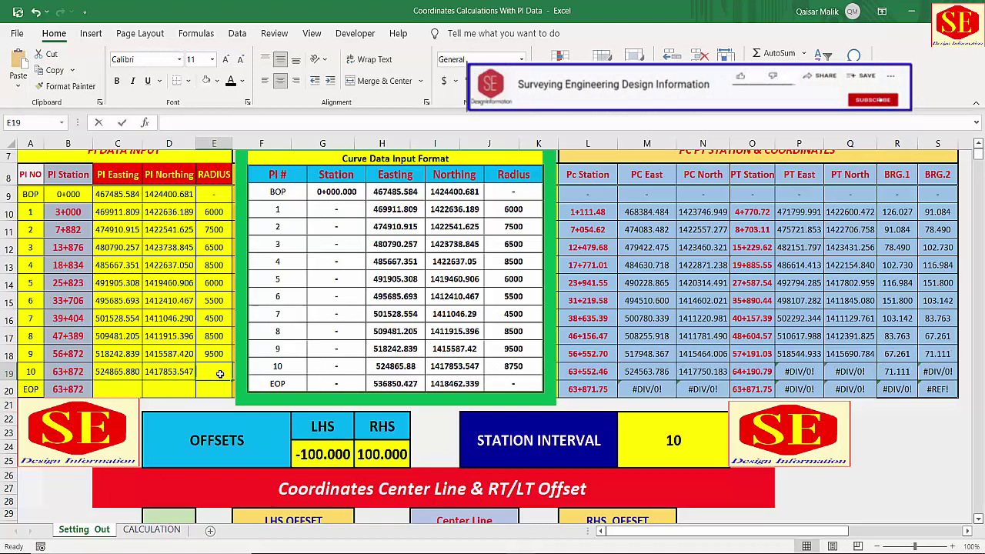
left_click(425, 306)
left_click(225, 373)
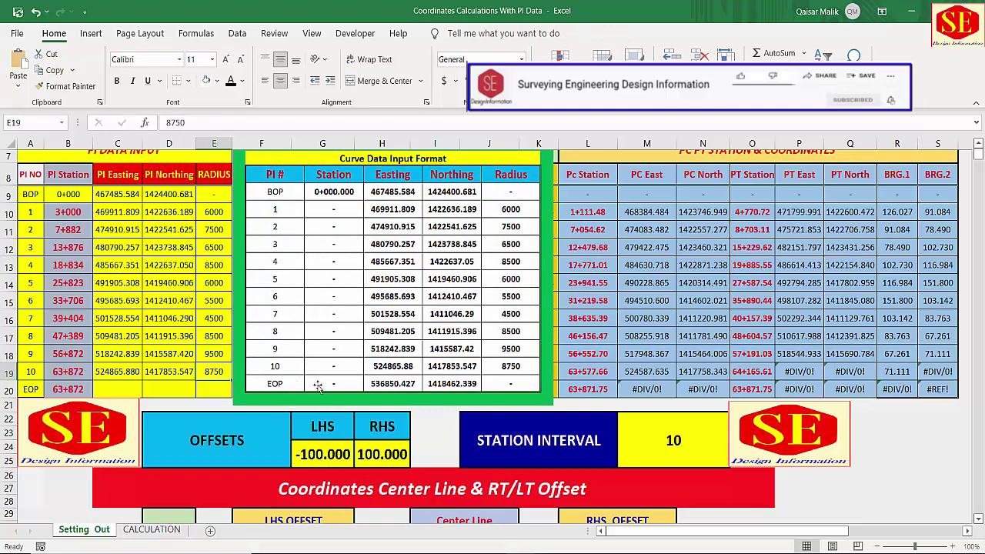
Step: Enter the EOP's easting 536850.427 and northing 1418462.339 in row 20
left_click(126, 390)
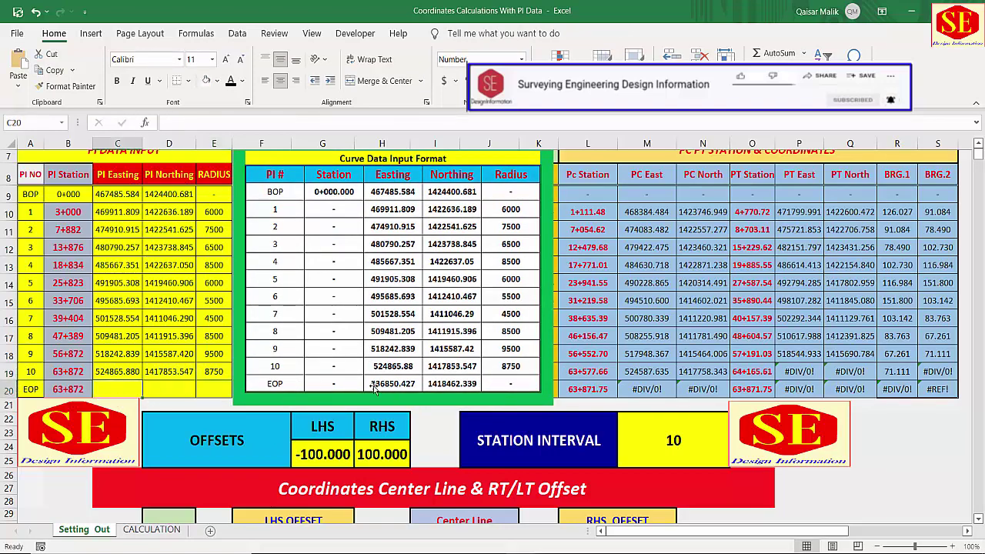
type("5368")
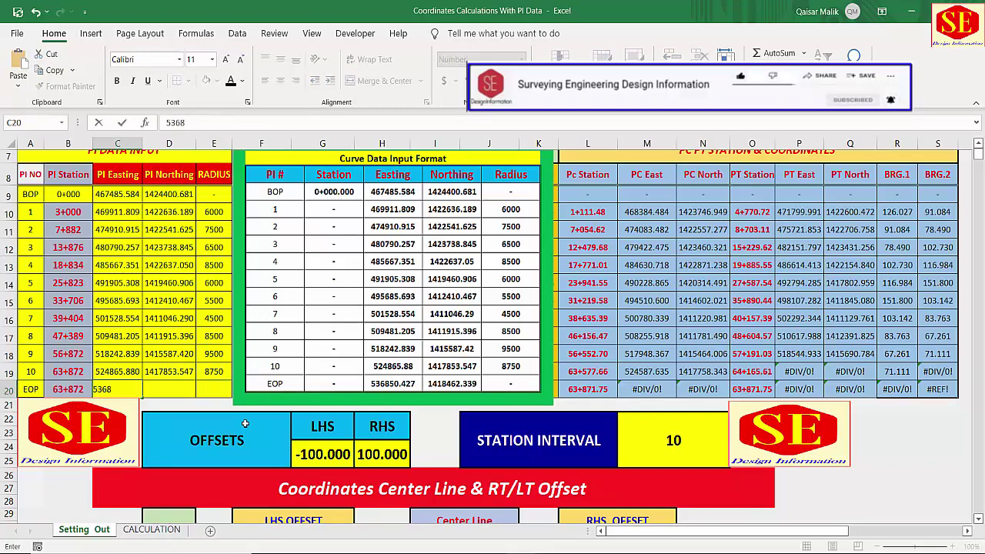
type("50.427")
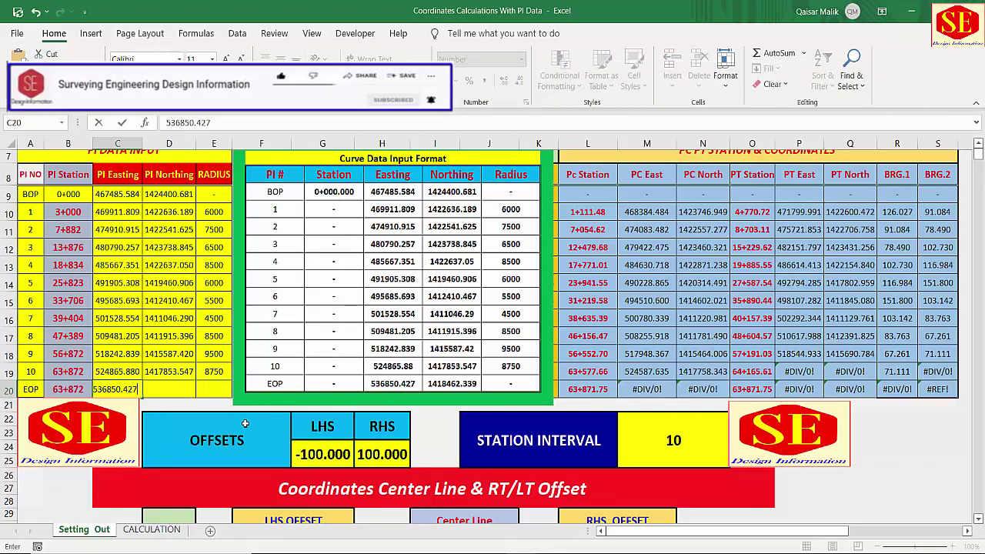
key("Tab")
type("14")
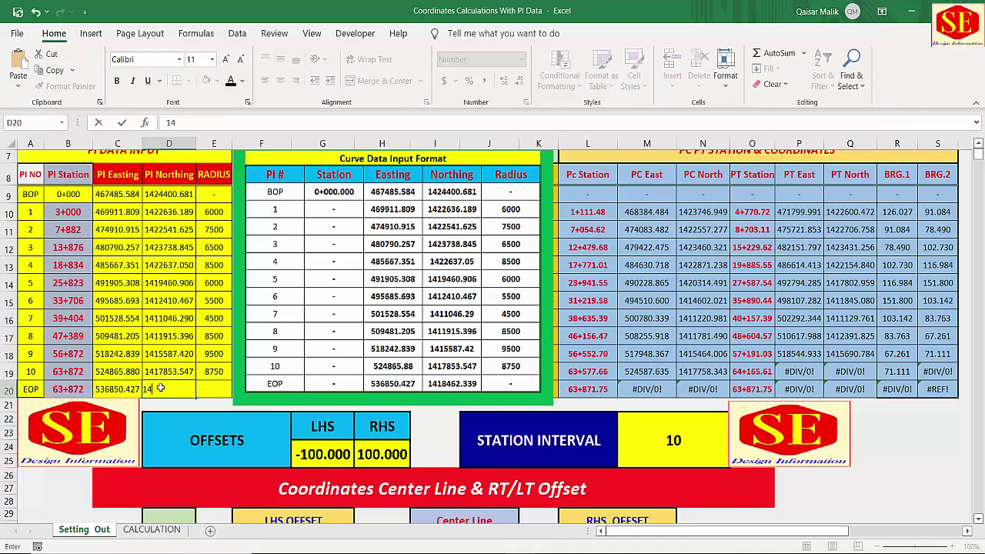
type("18462.339")
key("Return")
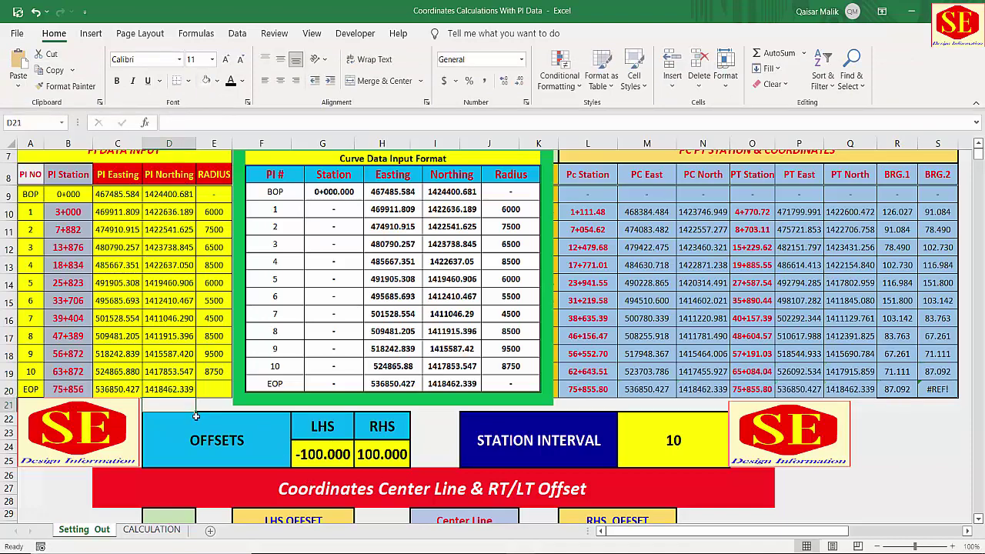
Step: Review the entered eastings, northings and radii in the PI data input table
left_click(128, 390)
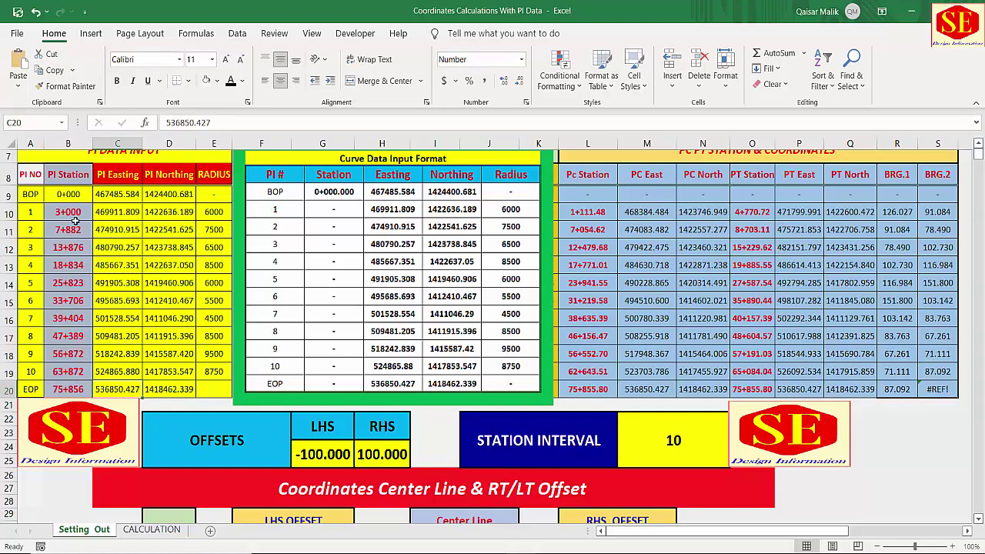
left_click_drag(115, 214, 167, 219)
left_click(127, 231)
left_click(194, 238)
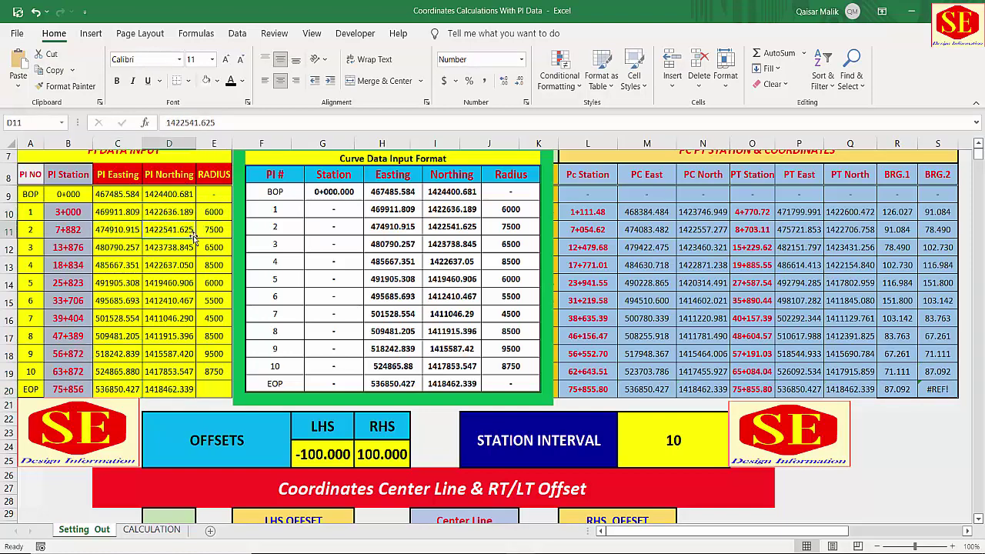
left_click(217, 230)
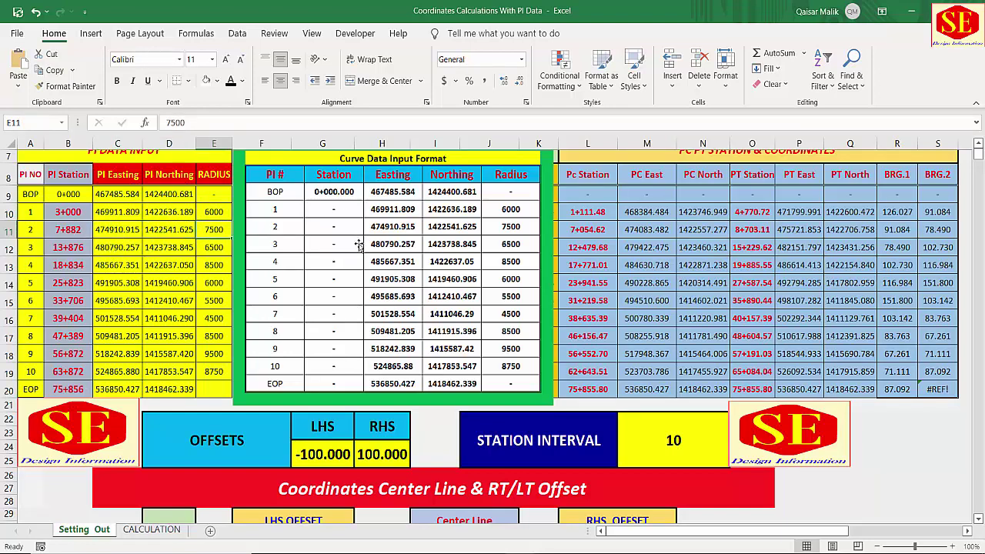
Step: Move the Curve Data Input Format picture down off the circular curve elements table and deselect it
mouse_move(358, 245)
left_mouse_down()
mouse_move(349, 243)
mouse_move(359, 260)
left_mouse_up()
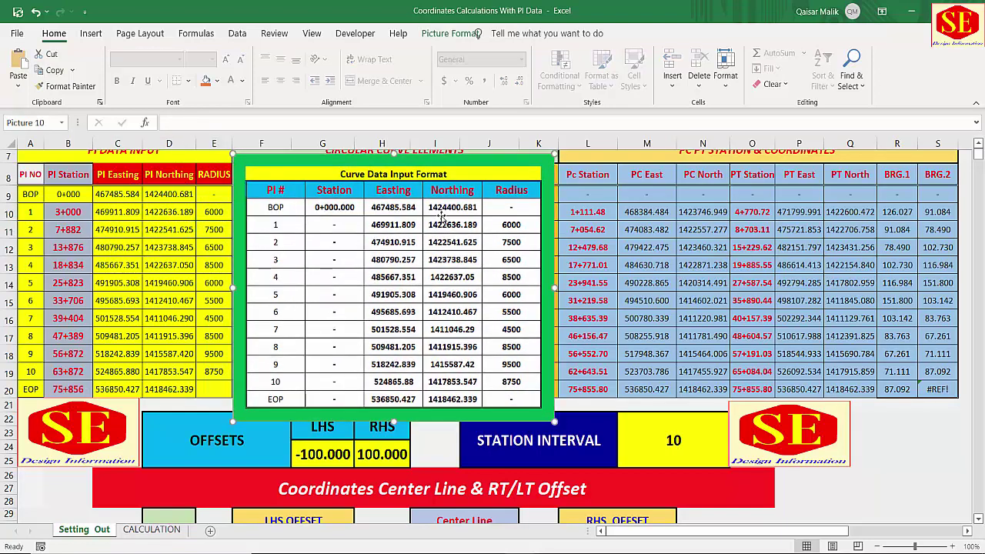
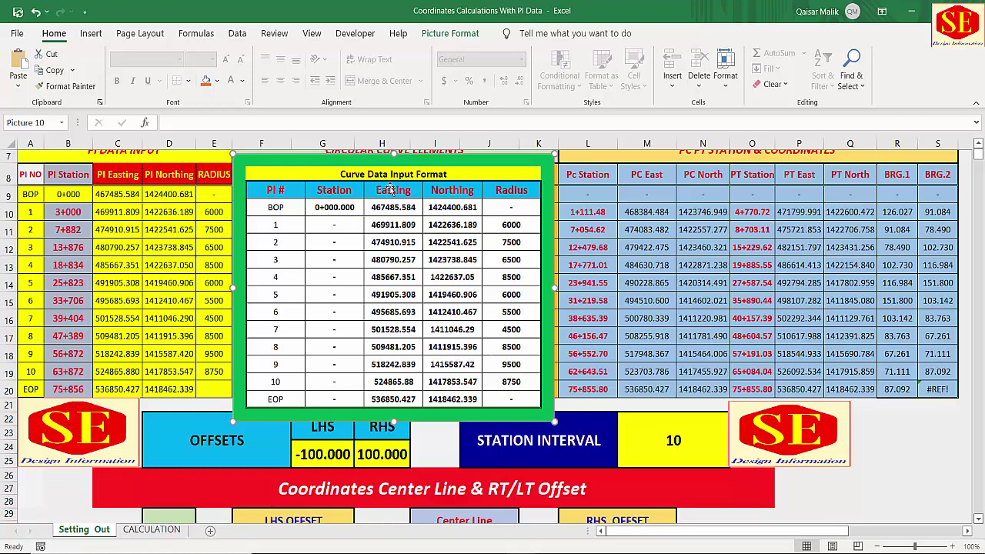
left_click_drag(331, 192, 343, 445)
left_click(260, 176)
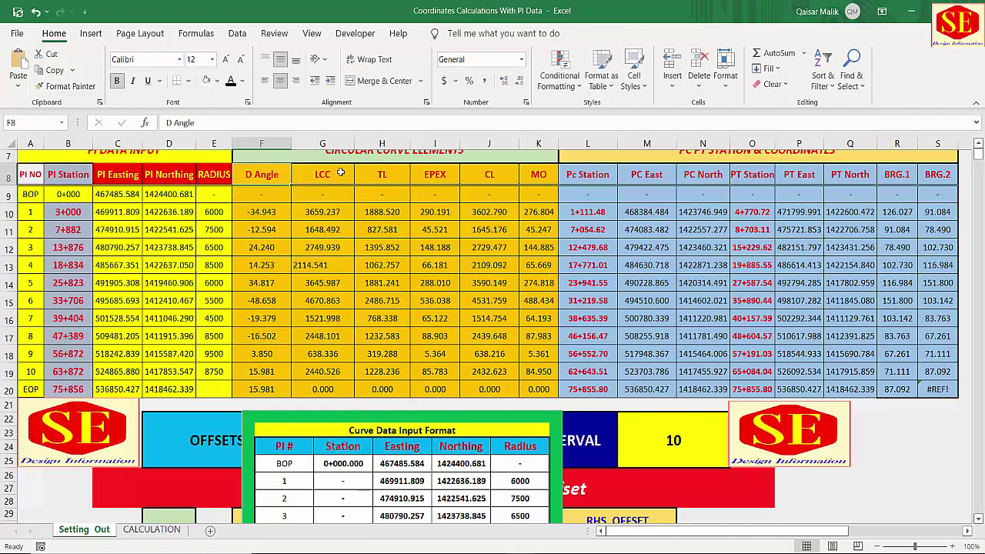
Step: Examine the LCC, TL, EPEX, CL and MO columns of the circular curve elements table
left_click(340, 173)
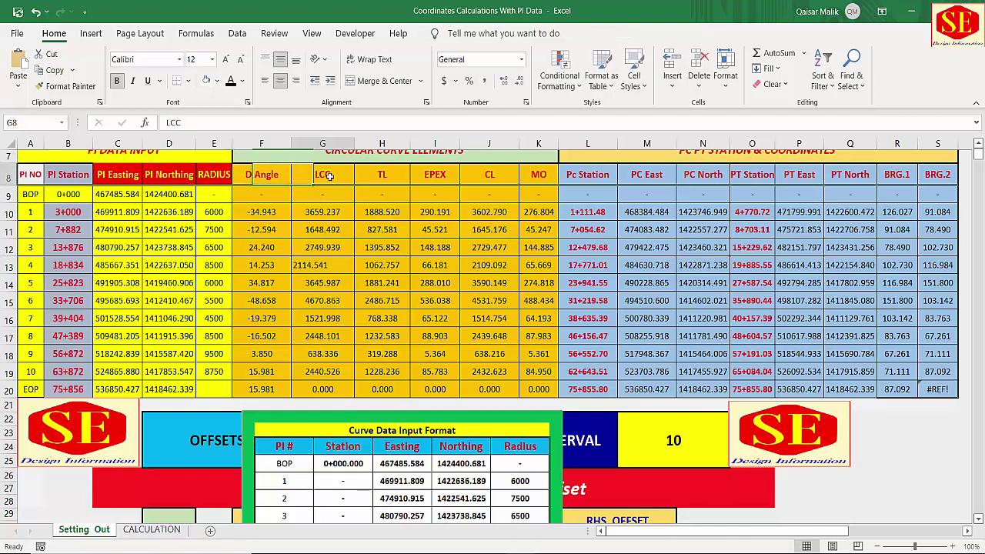
left_click(393, 176)
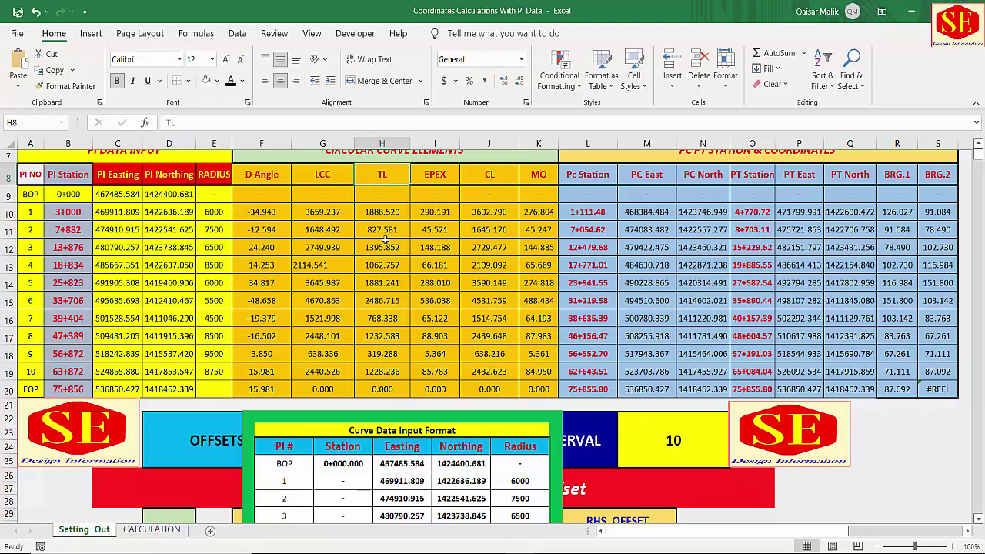
left_click(430, 175)
left_click(485, 177)
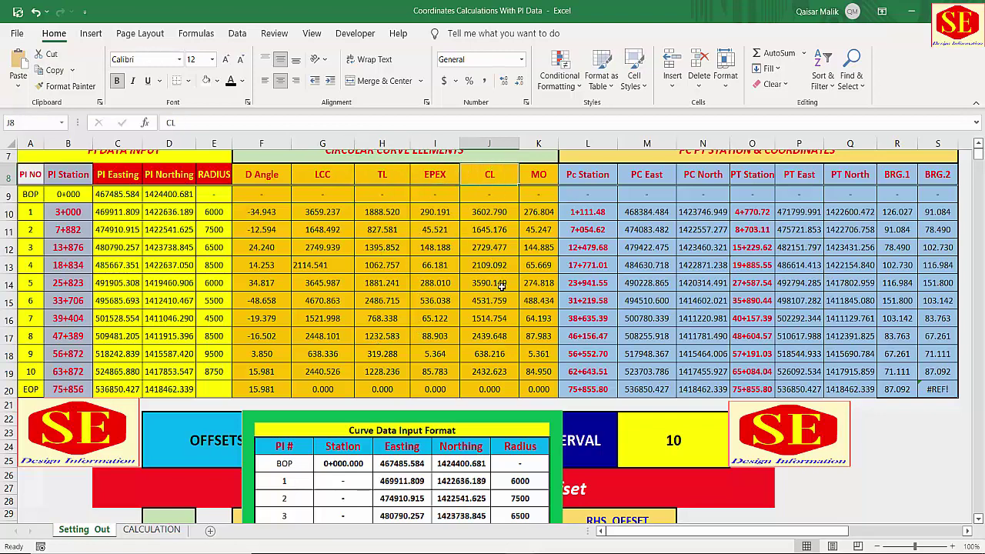
left_click(542, 175)
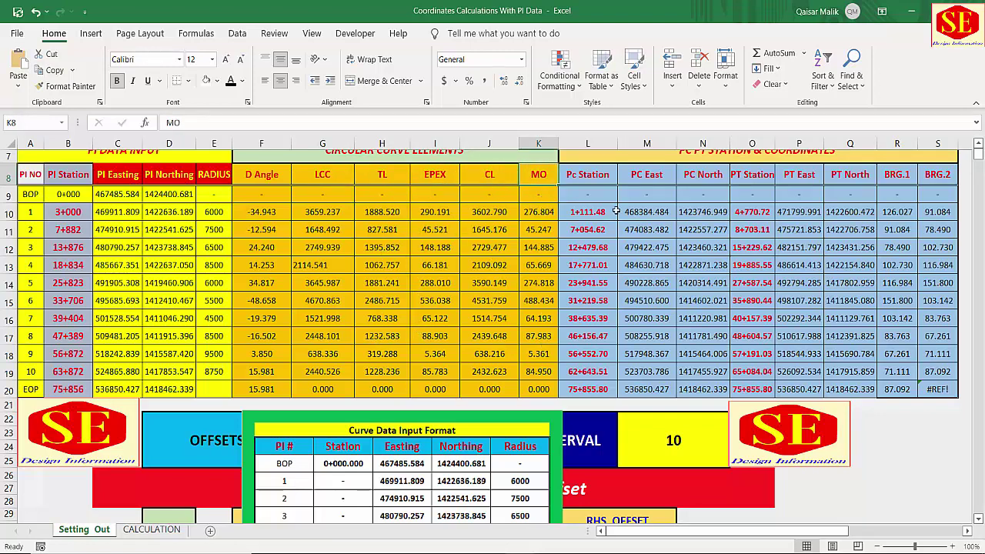
Step: Examine the PC and PT stations, their east and north coordinates, and the bearing columns for the curves
left_click(600, 173)
left_click(587, 214)
left_click(588, 229)
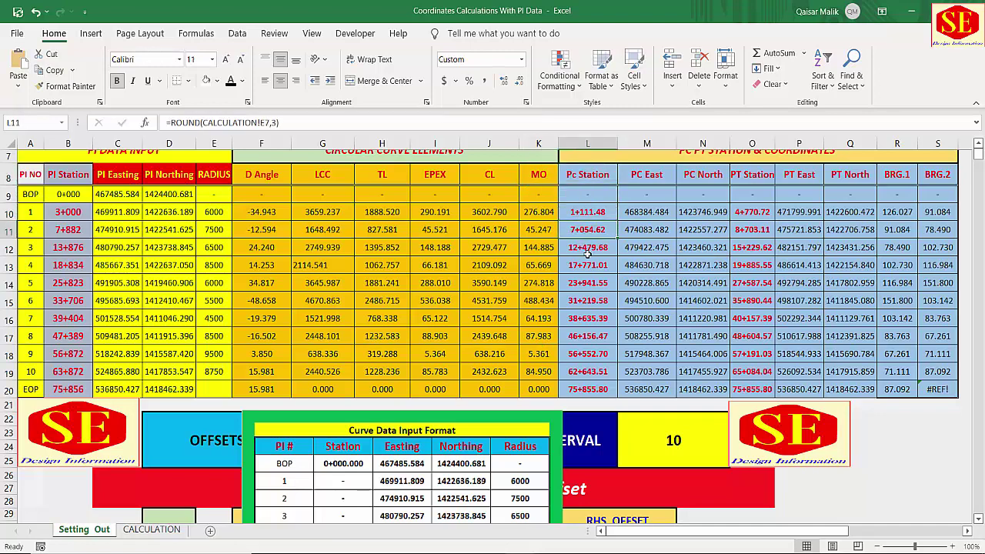
key("Down")
key("Down")
key("Down")
key("Down")
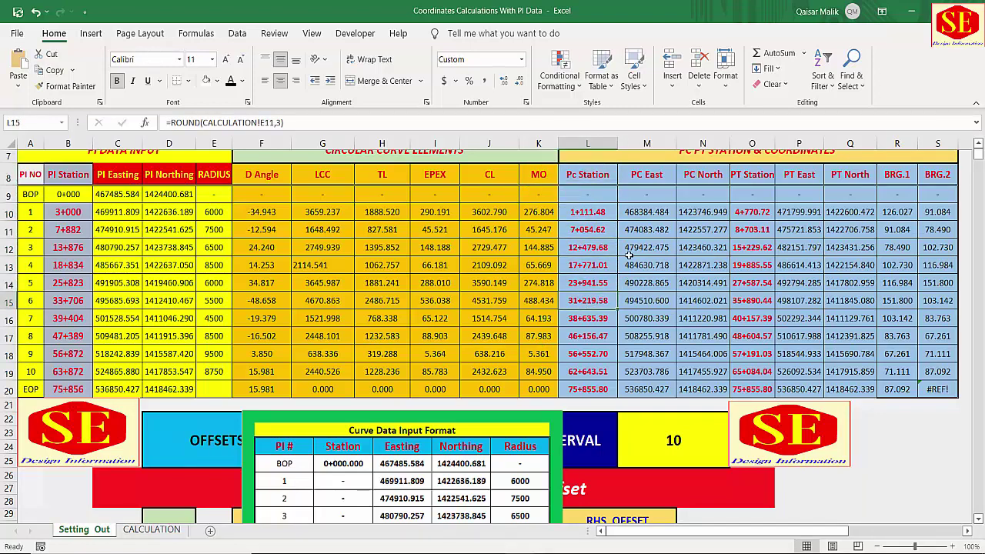
left_click(588, 216)
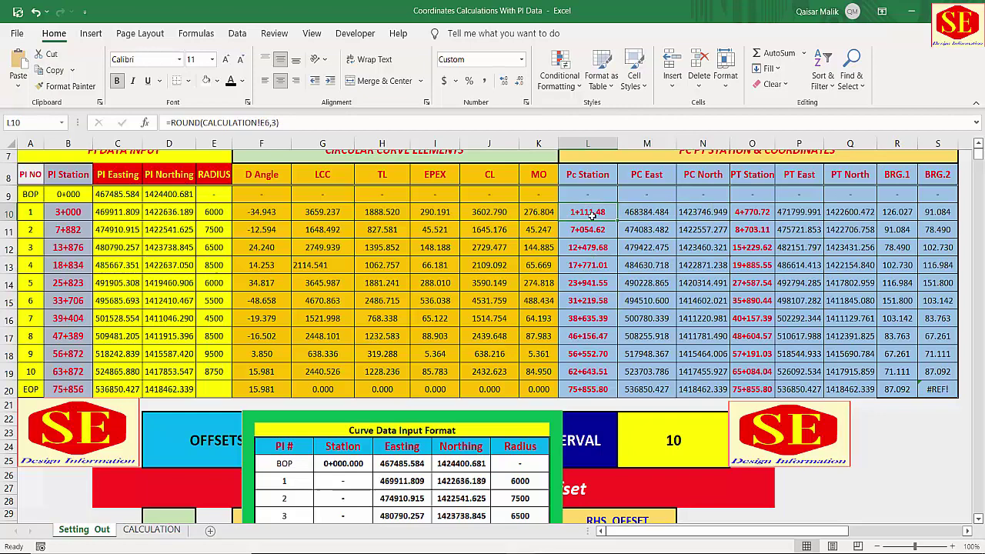
left_click(731, 174)
left_click(789, 212)
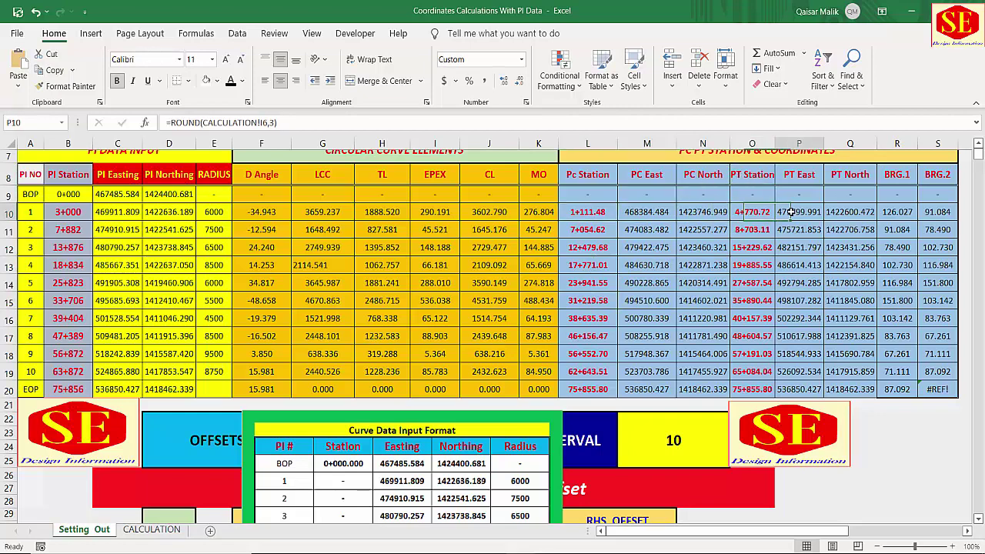
left_click(837, 216)
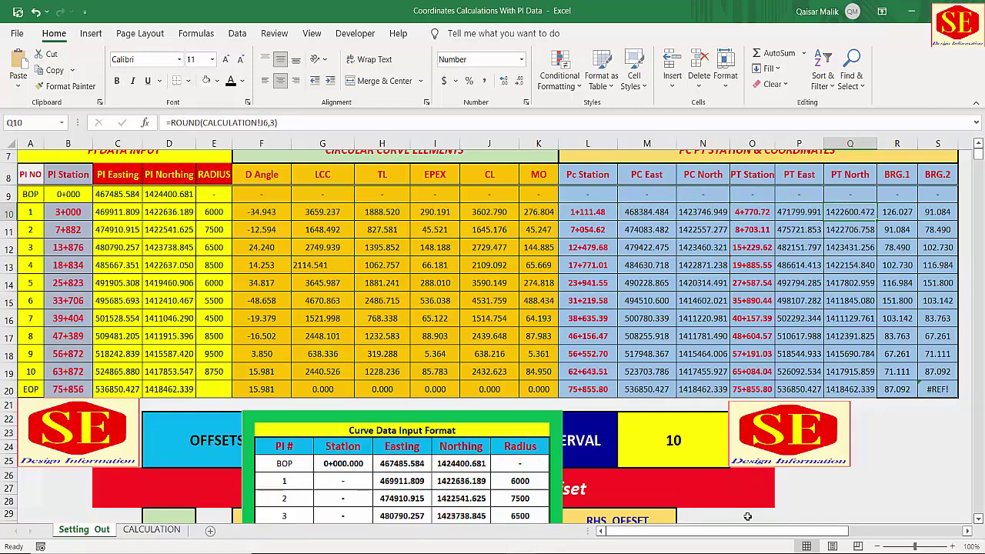
left_click_drag(737, 531, 784, 531)
scroll(934, 360, "up", 1)
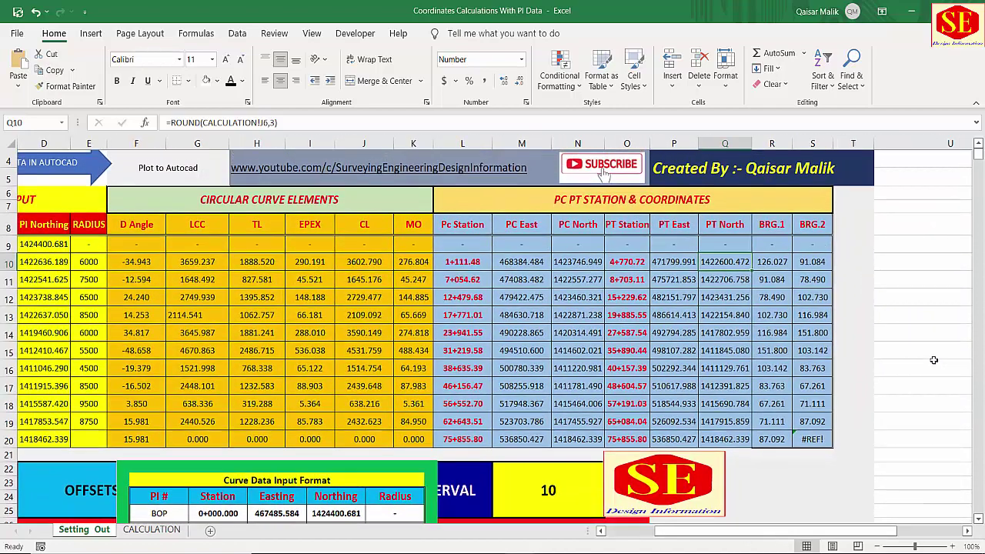
left_click(781, 229)
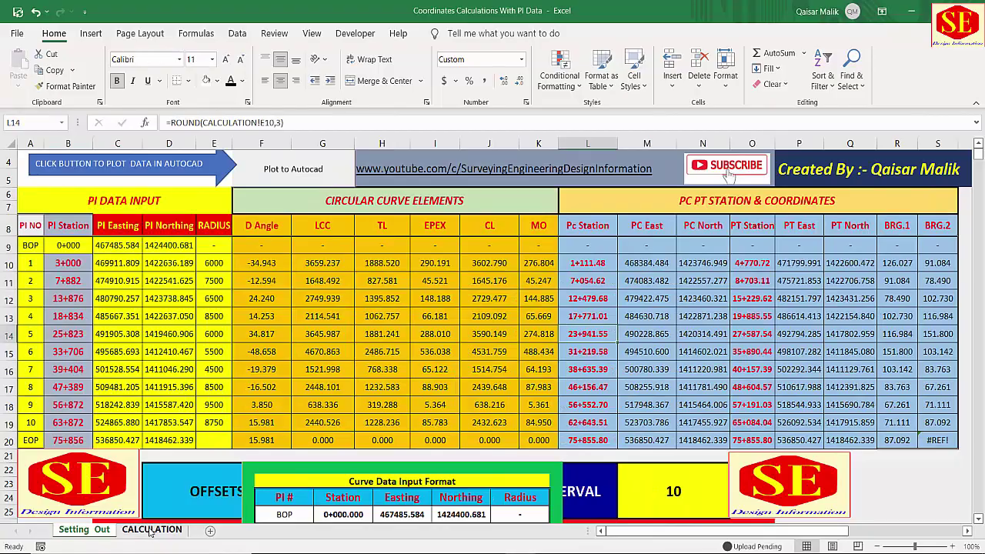
Step: Open the CALCULATION sheet and examine its PI calculation, data back sheet and curve offset tables
left_click(152, 531)
scroll(324, 494, "up", 2)
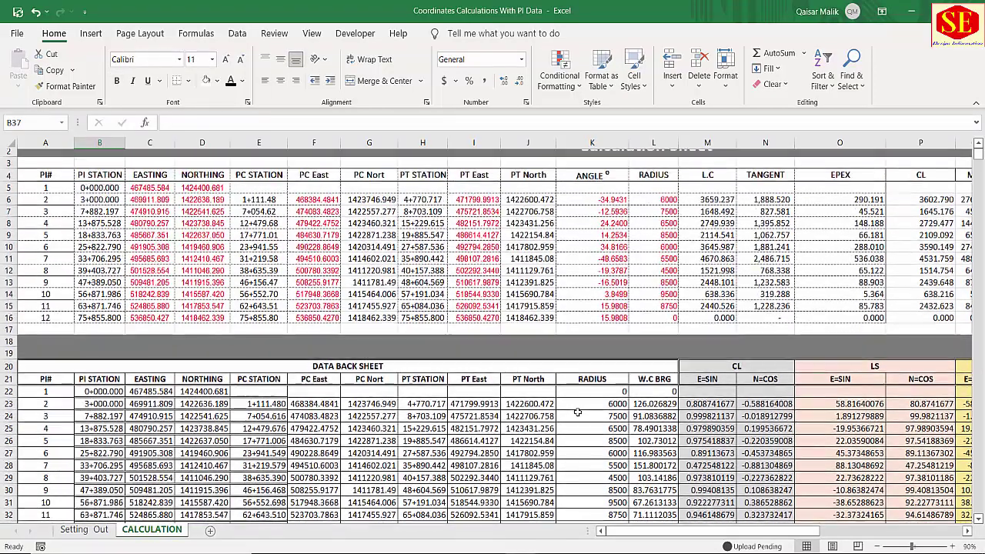
scroll(638, 325, "down", 4)
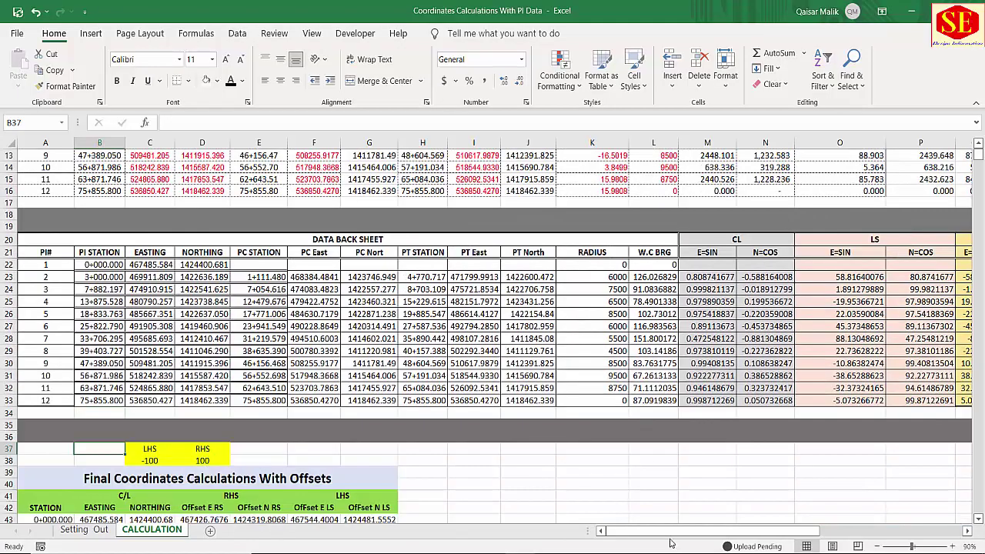
scroll(693, 346, "right", 5)
scroll(741, 465, "up", 2)
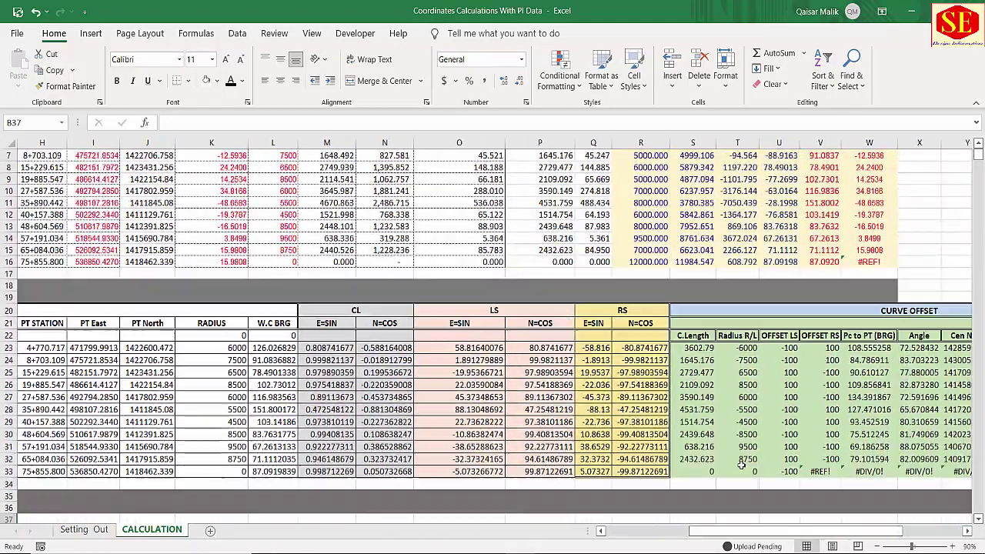
Step: Examine the data back sheet and the Final Coordinates Calculations With Offsets table on the CALCULATION sheet
scroll(741, 466, "up", 2)
left_click_drag(767, 533, 685, 542)
scroll(327, 354, "down", 3)
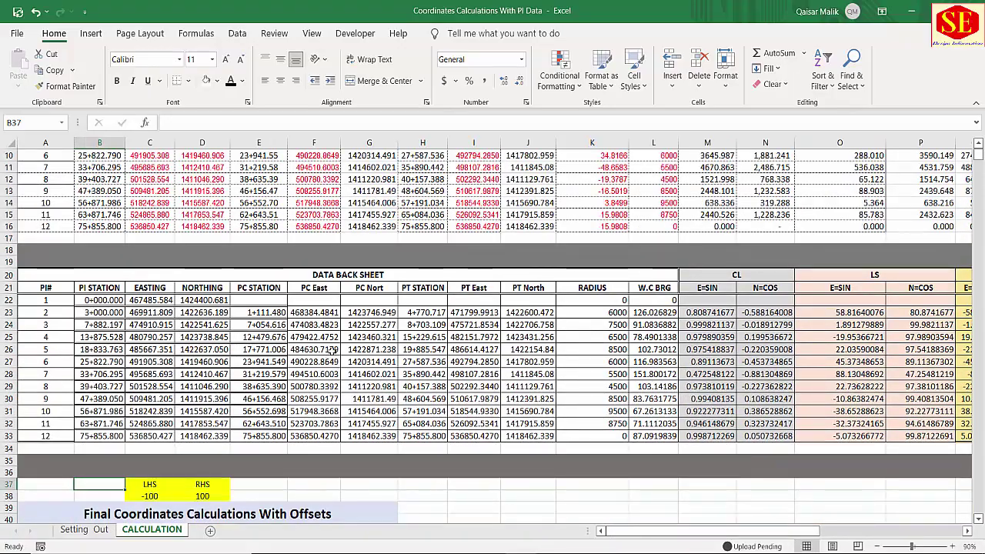
scroll(331, 350, "down", 6)
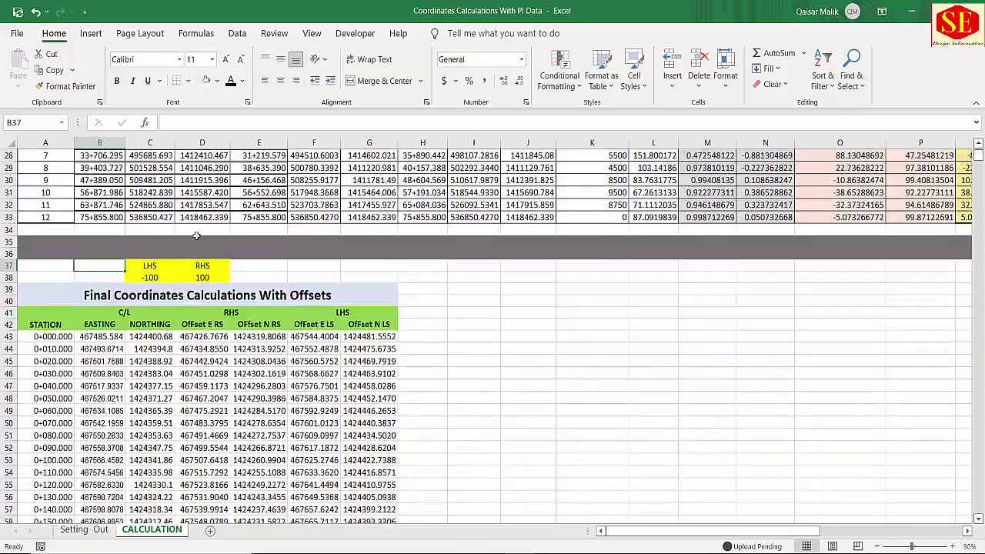
scroll(162, 337, "down", 2)
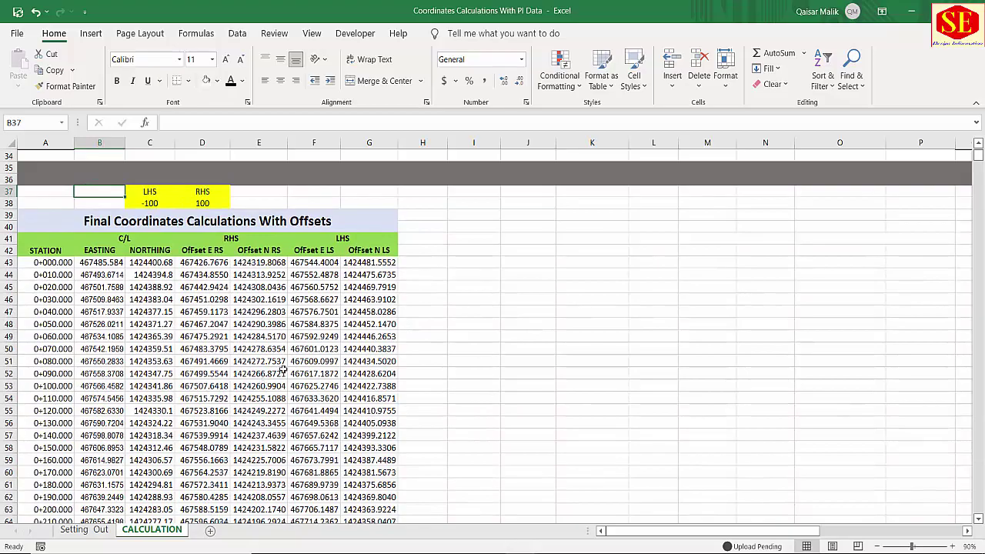
scroll(379, 356, "up", 11)
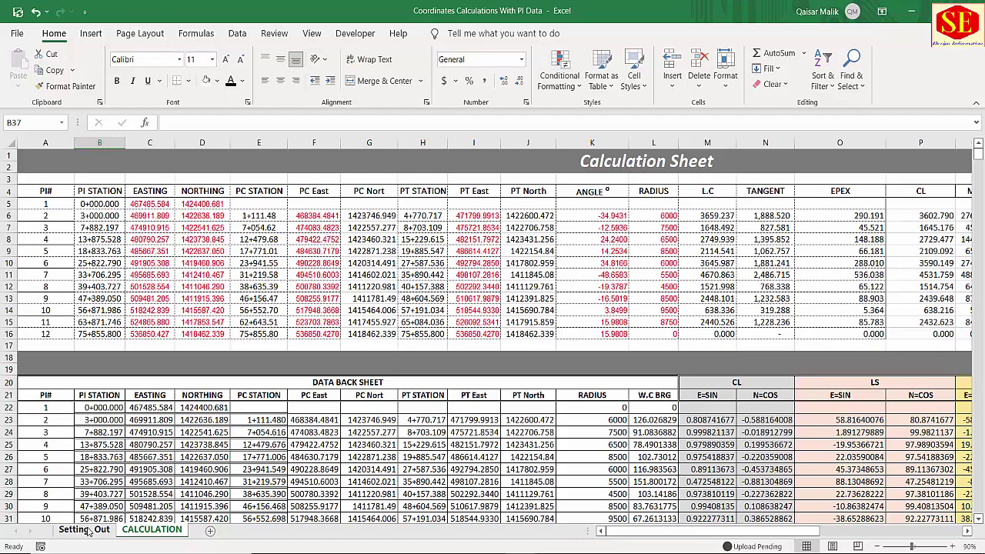
Step: Return to the Setting Out sheet and move the Curve Data Input Format picture beside the PC PT station and coordinates table
key("ctrl+Page_Up")
scroll(368, 343, "down", 4)
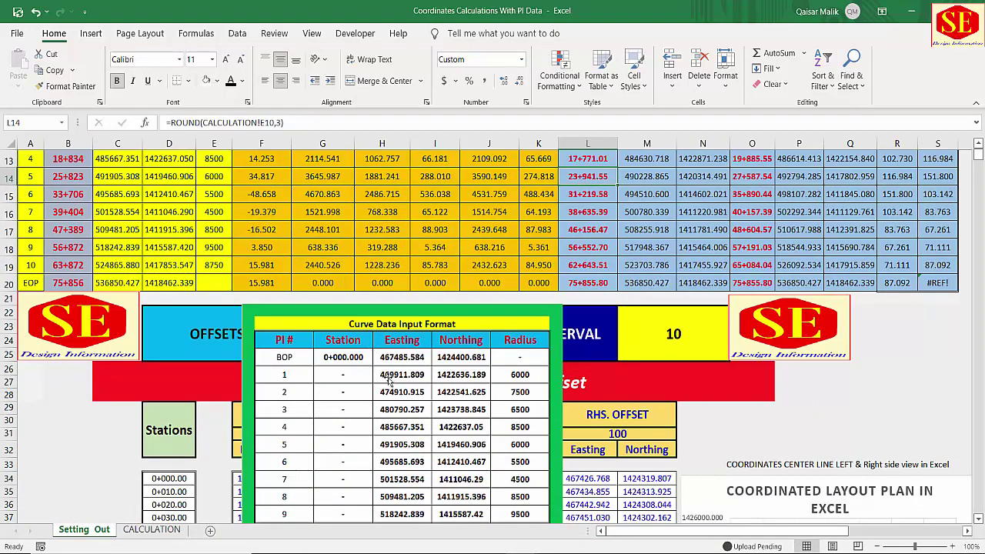
left_click_drag(416, 366, 894, 352)
scroll(704, 436, "right", 3)
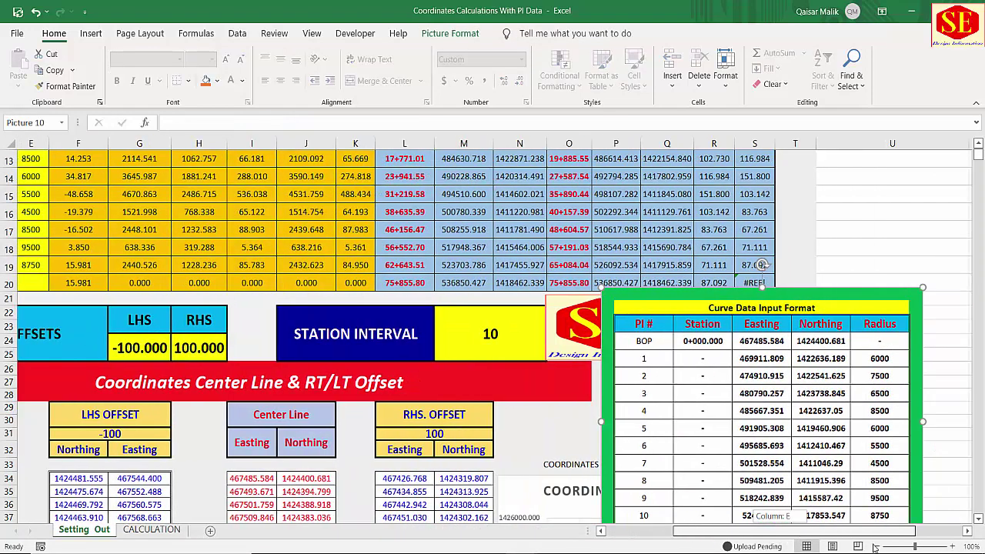
left_click_drag(704, 436, 818, 293)
scroll(818, 293, "up", 3)
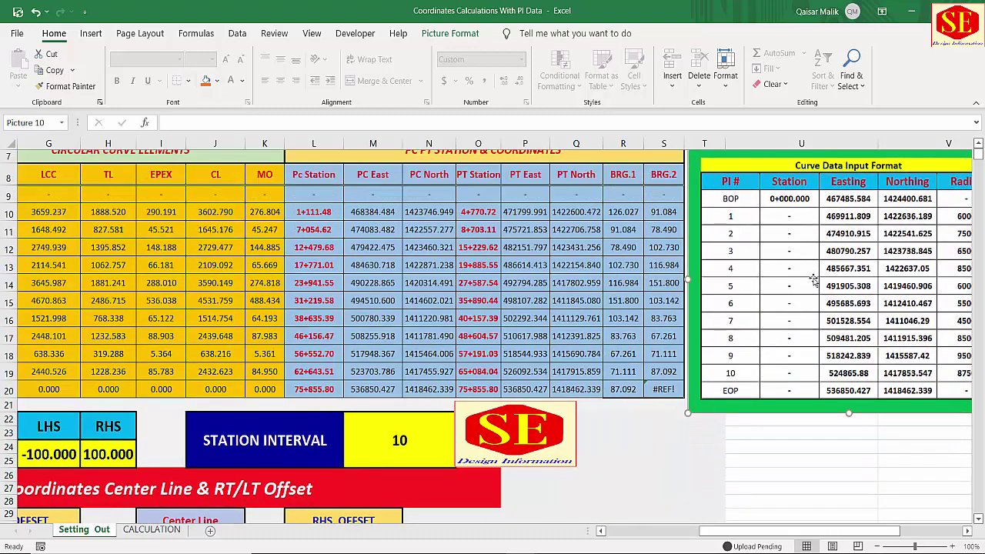
scroll(814, 280, "up", 1)
left_click_drag(779, 336, 788, 323)
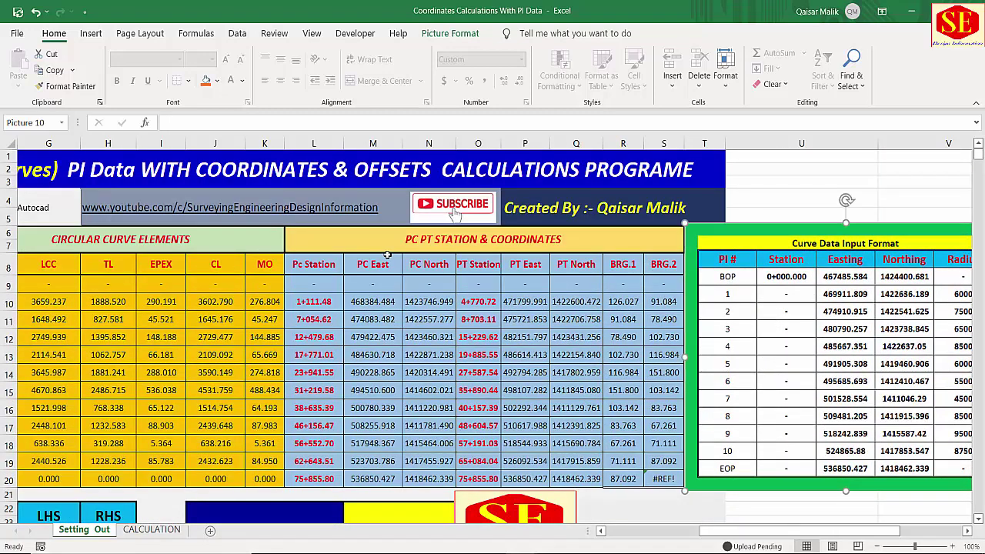
Step: Examine the OFFSETS block with its LHS and RHS input cells below the PI data table
scroll(402, 274, "down", 3)
left_click_drag(741, 533, 612, 538)
scroll(215, 332, "down", 1)
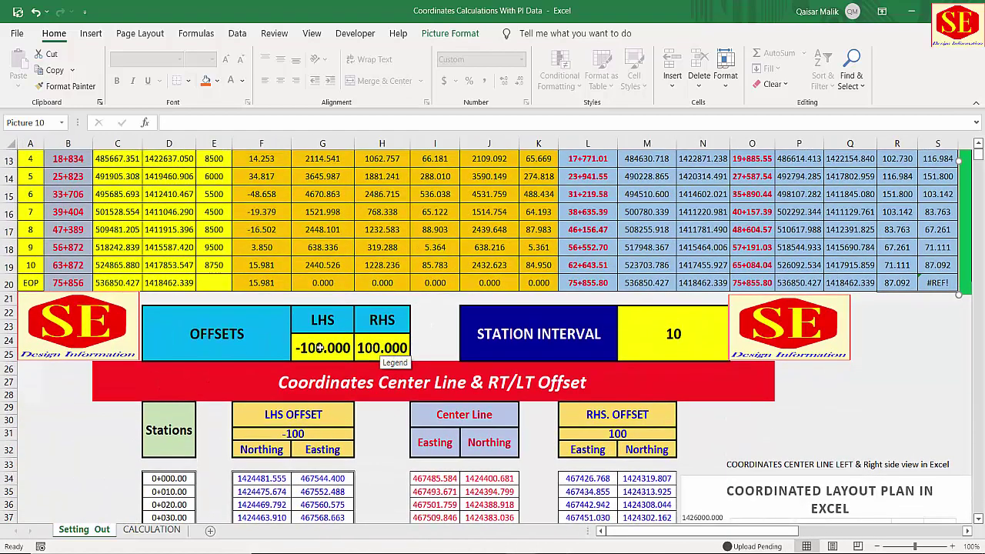
left_click(216, 332)
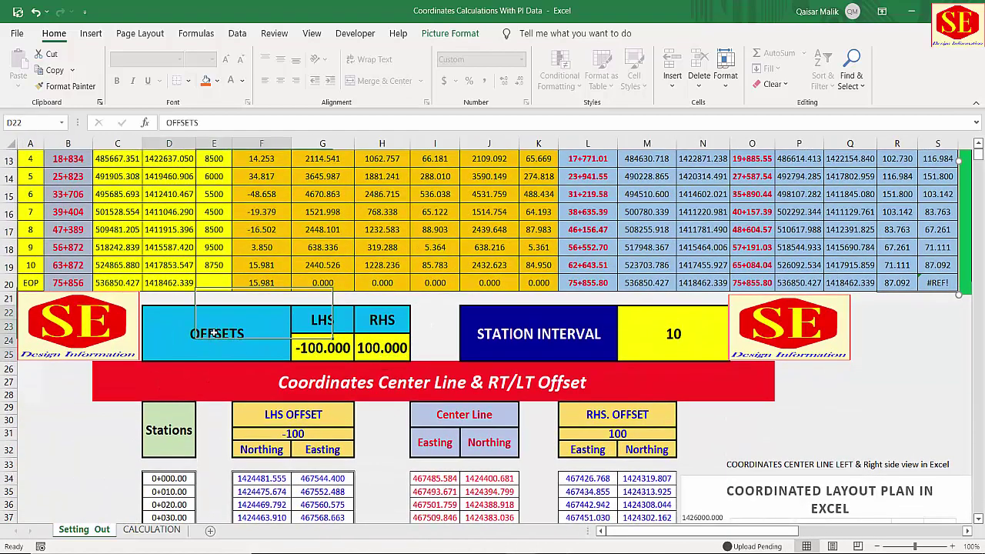
left_click(341, 320)
left_click(374, 331)
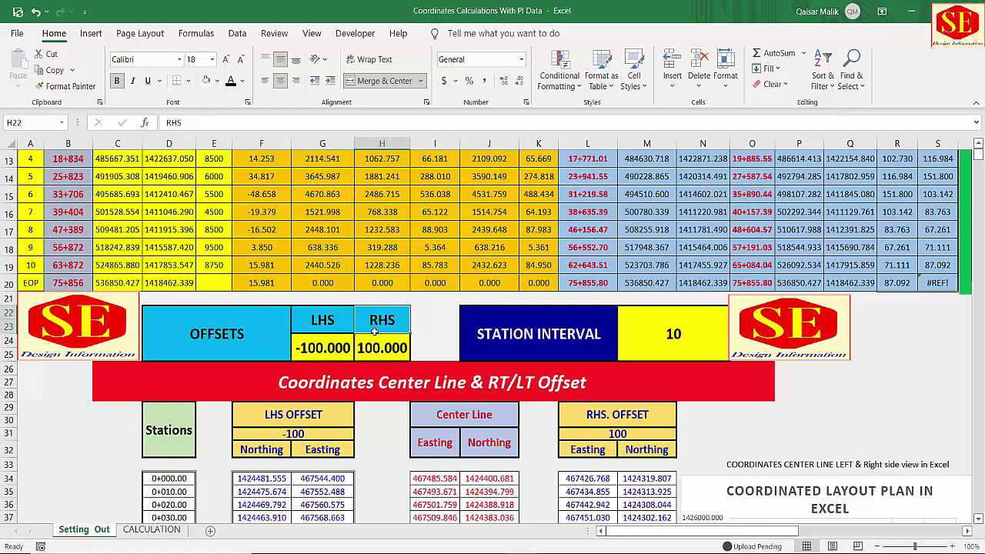
left_click(322, 348)
left_click(377, 347)
scroll(146, 218, "up", 2)
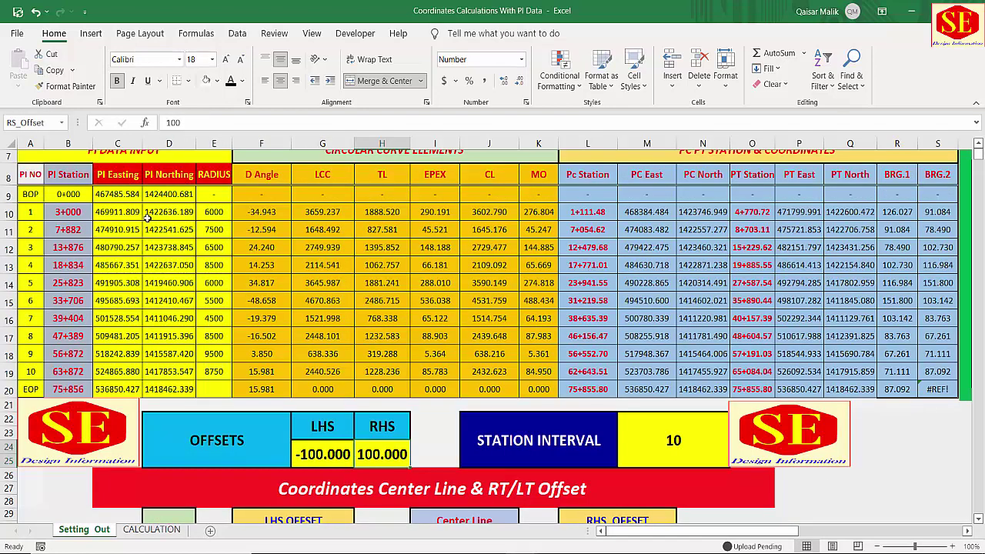
scroll(176, 230, "down", 1)
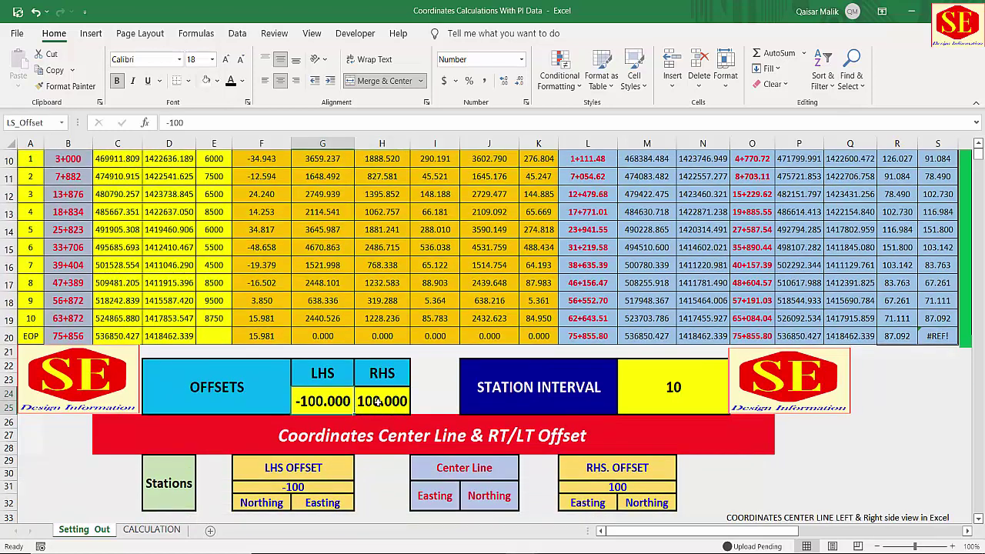
Step: Set the LHS offset to -10 and the RHS offset to 10, and check the offset coordinate columns
left_click(341, 401)
left_click(378, 401)
left_click(339, 401)
type("-10")
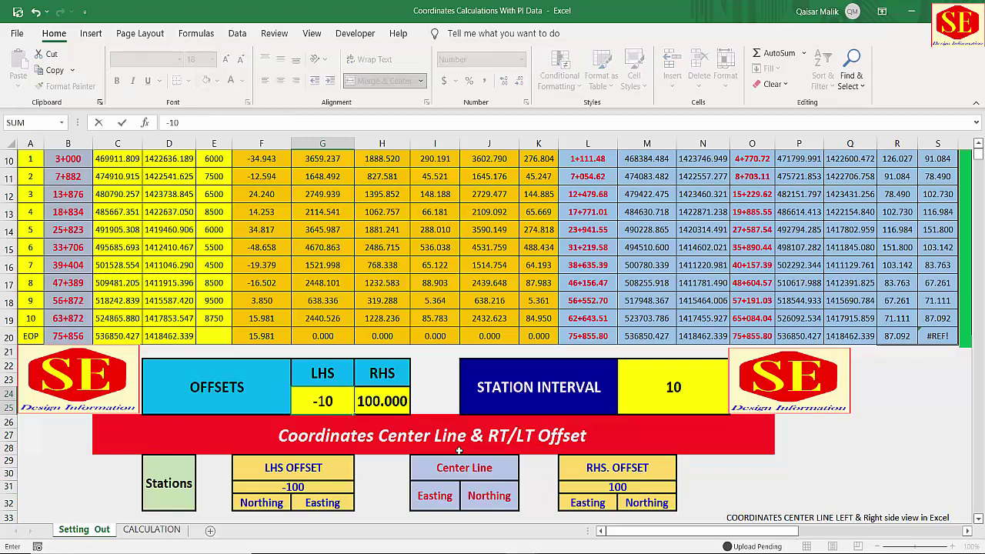
key("Return")
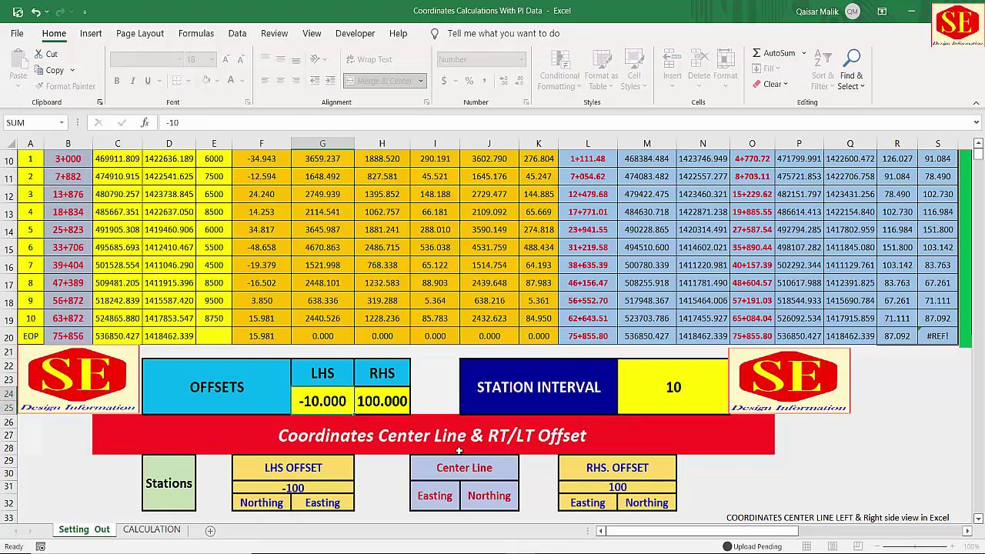
left_click(377, 411)
type("10")
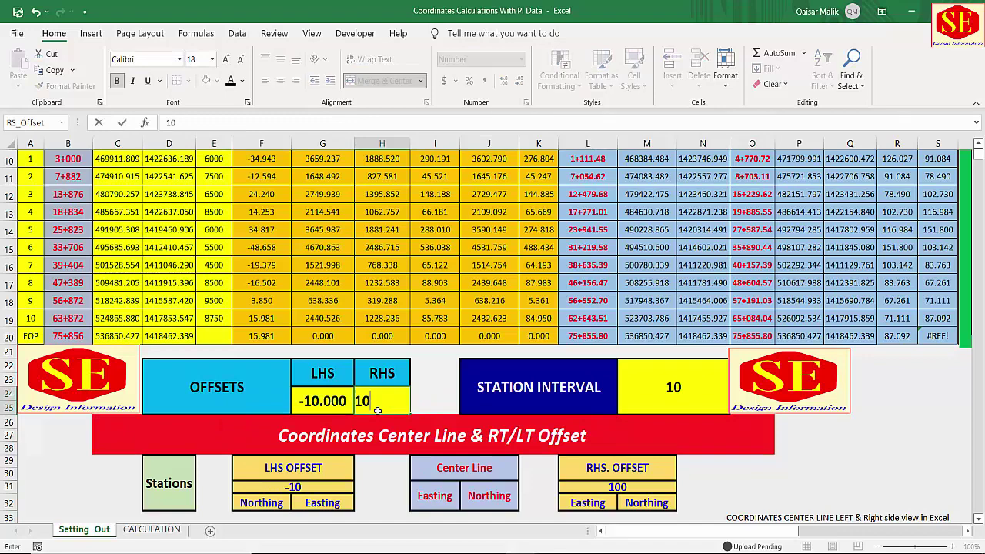
key("Return")
scroll(362, 412, "down", 3)
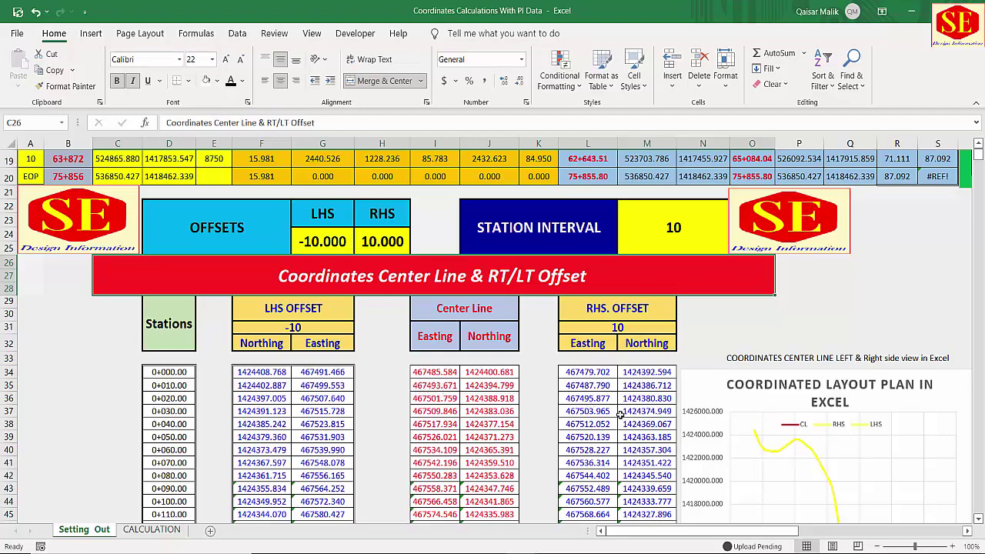
Step: Set the station interval to 20 and check the station list with its centre line and offset coordinates
scroll(499, 385, "up", 3)
left_click(674, 286)
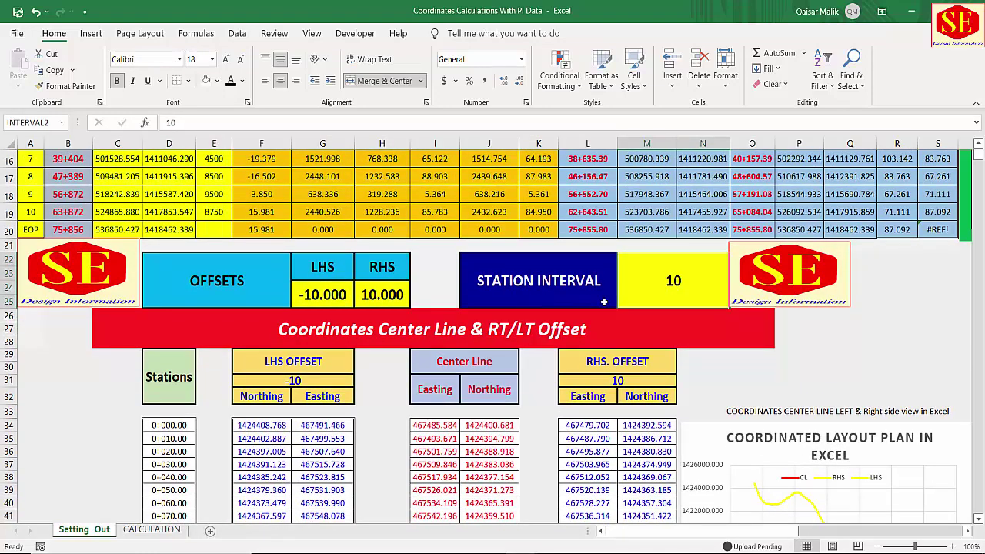
type("20")
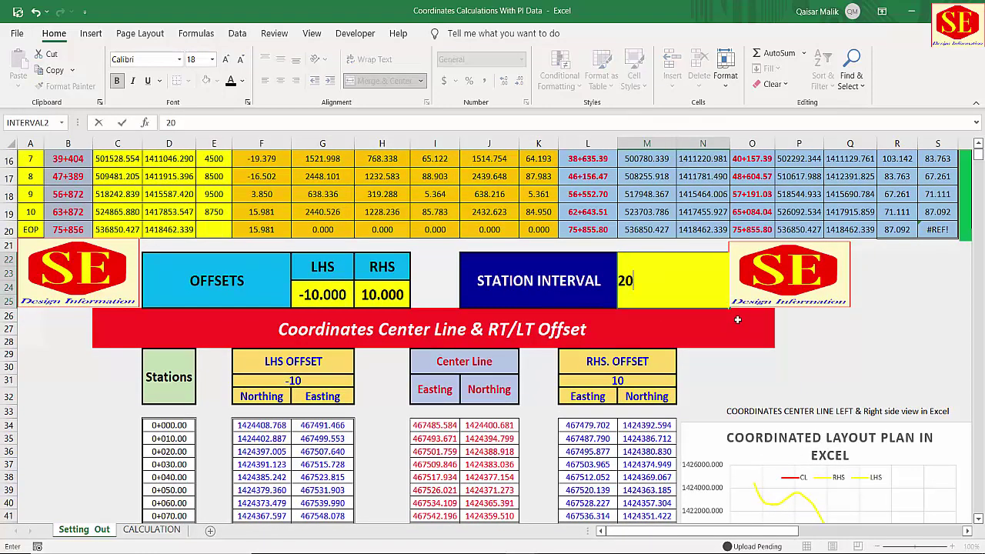
left_click(737, 320)
scroll(185, 322, "down", 3)
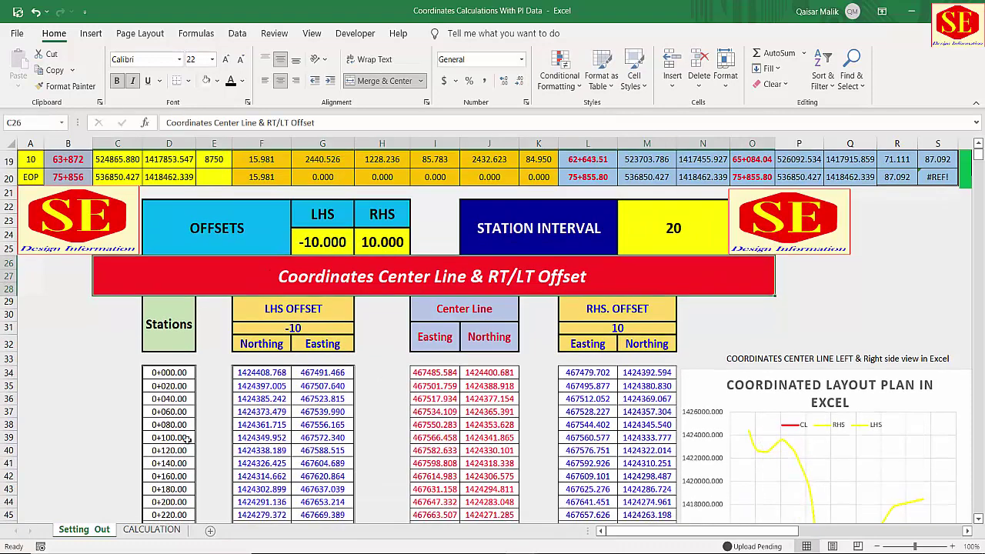
scroll(185, 321, "down", 1)
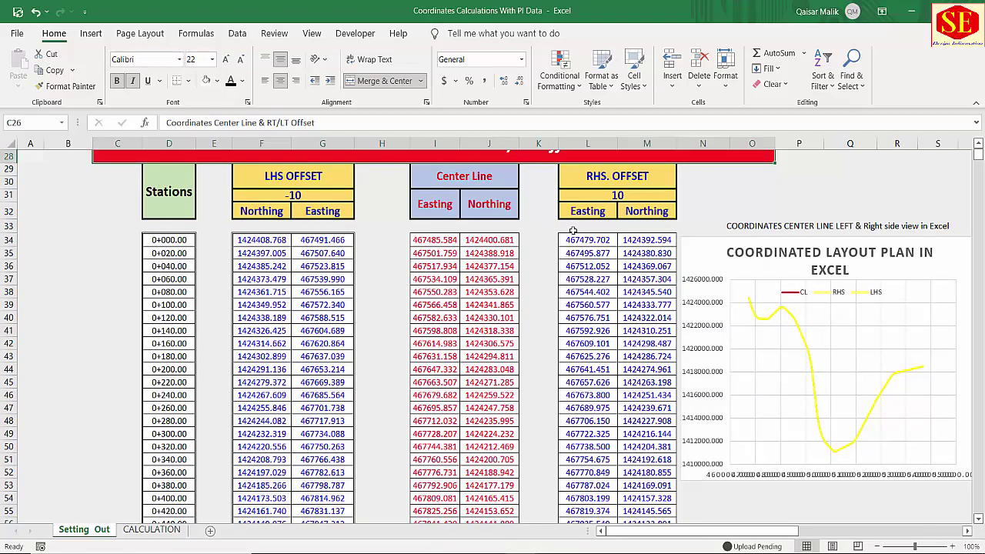
scroll(581, 470, "down", 6)
scroll(543, 391, "up", 14)
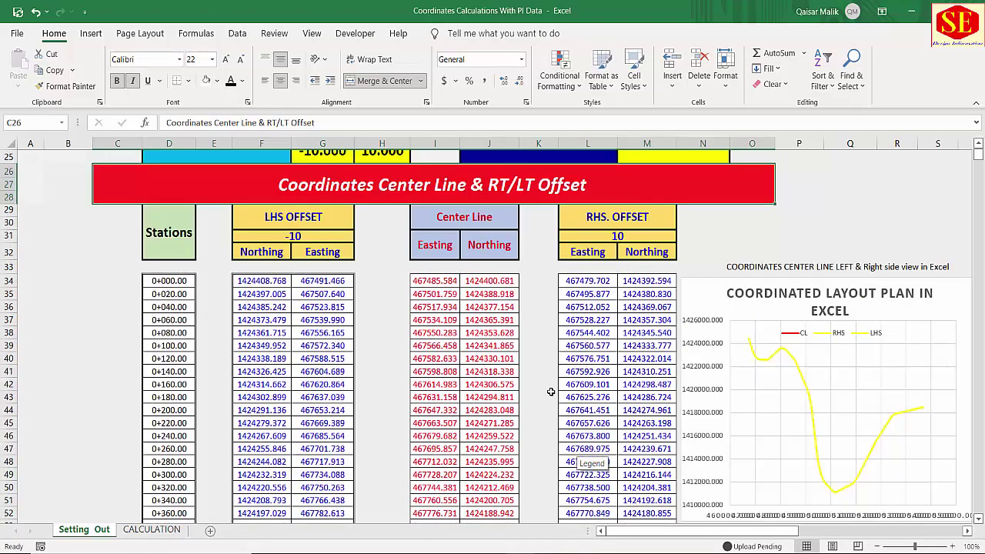
scroll(551, 392, "up", 1)
scroll(316, 344, "down", 3)
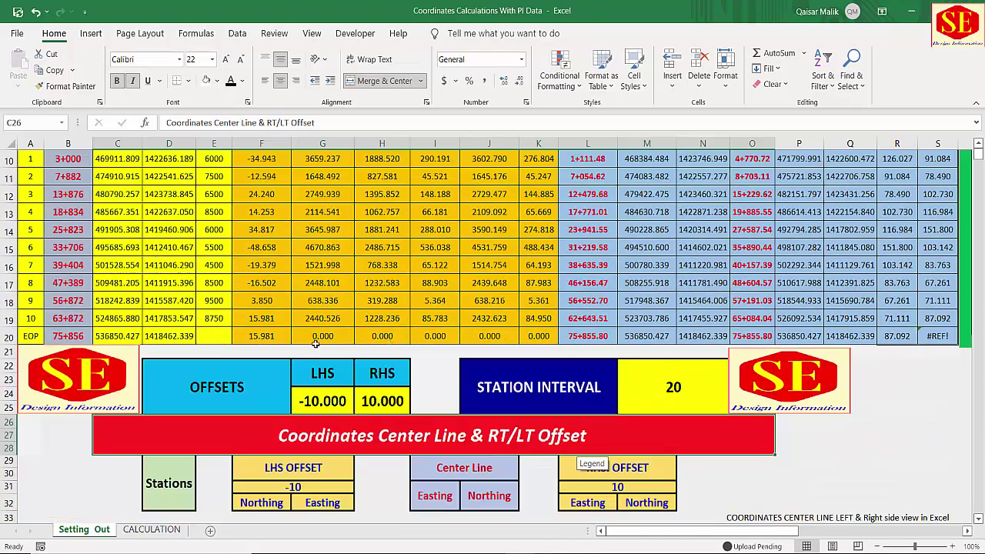
Step: Review the LHS and RHS offset inputs and the station interval input above the coordinates list
left_click(357, 406)
key("Left")
key("Right")
key("Left")
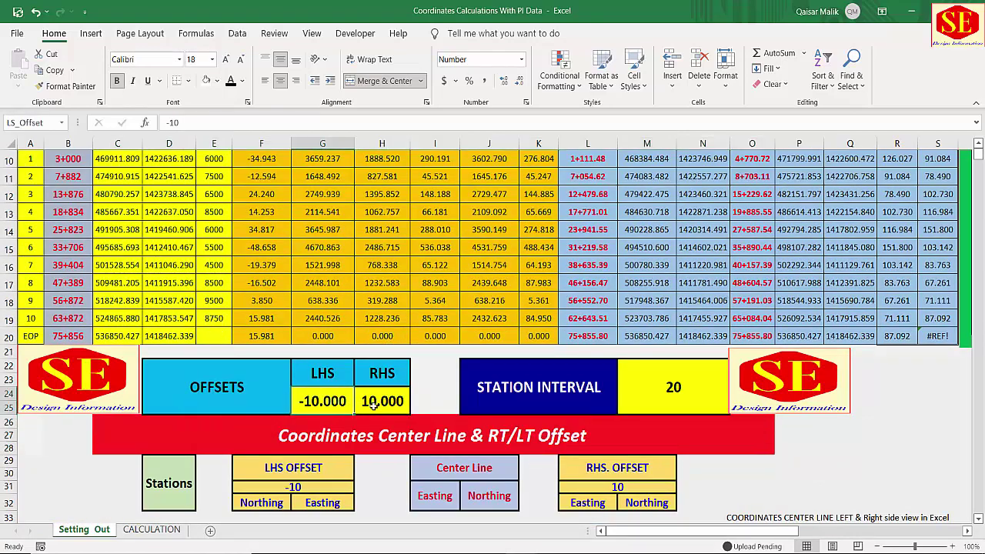
key("Right")
key("Left")
key("Right")
key("Left")
left_click(647, 398)
left_click(677, 402)
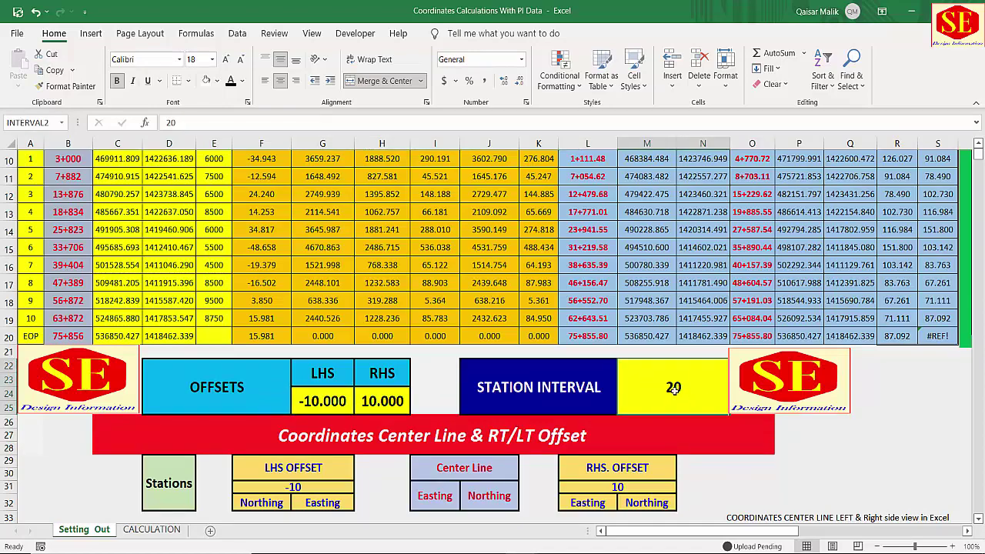
scroll(393, 425, "down", 4)
scroll(211, 397, "up", 5)
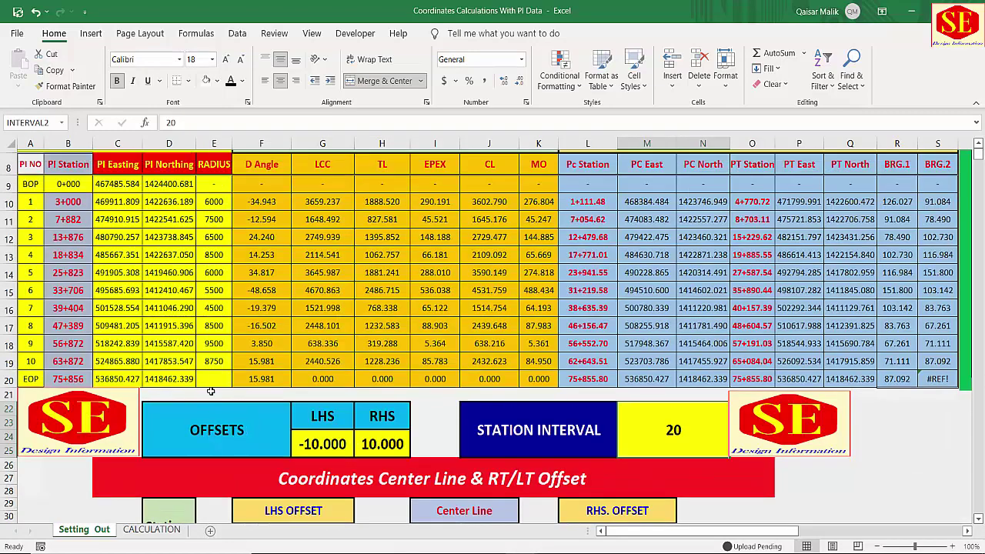
Step: Examine the BOP station, easting and northing inputs, the first station cell of the coordinates list, and the radius of PI 1
left_click(66, 194)
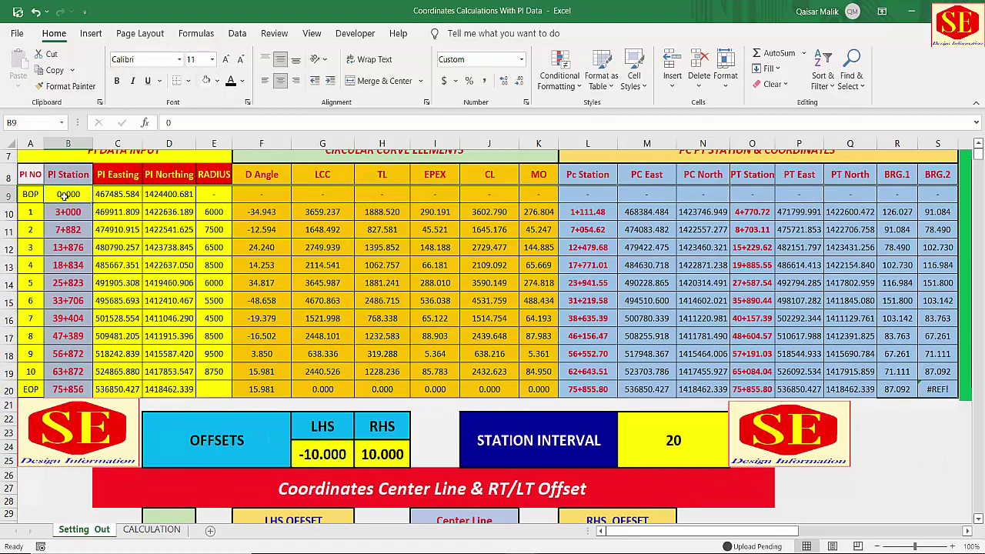
scroll(127, 323, "down", 4)
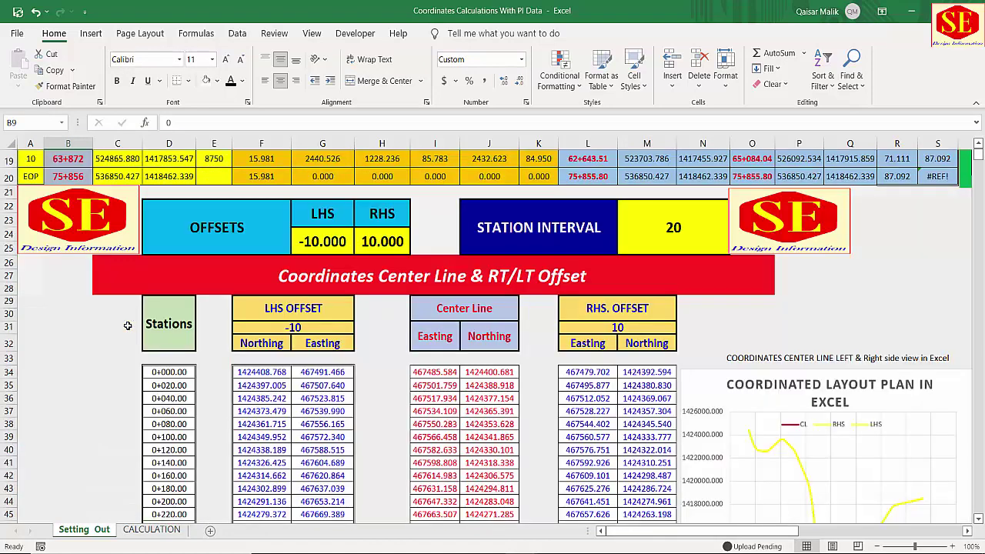
left_click(156, 373)
scroll(186, 386, "up", 4)
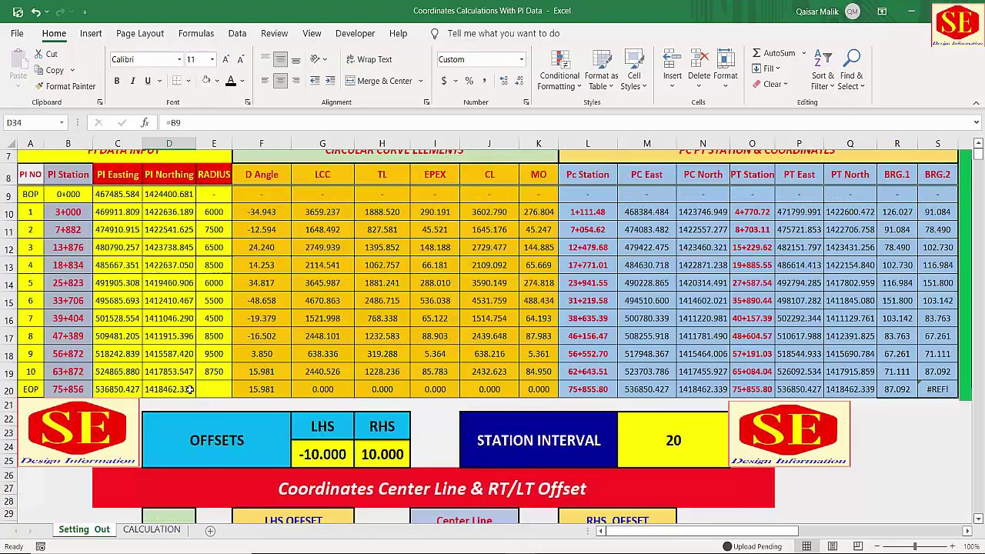
left_click(67, 196)
left_click(116, 197)
left_click(167, 195)
left_click(115, 198)
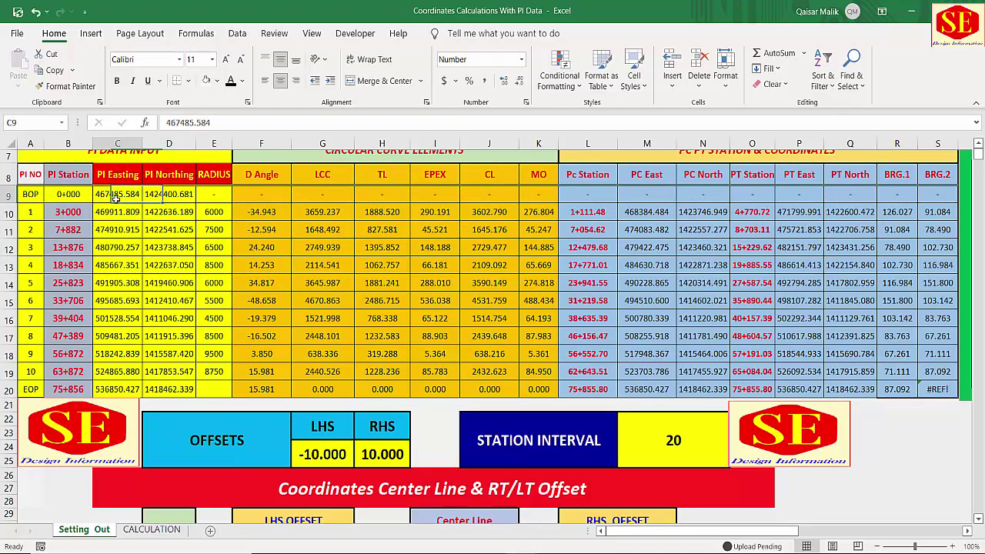
key("Return")
key("Right")
key("Right")
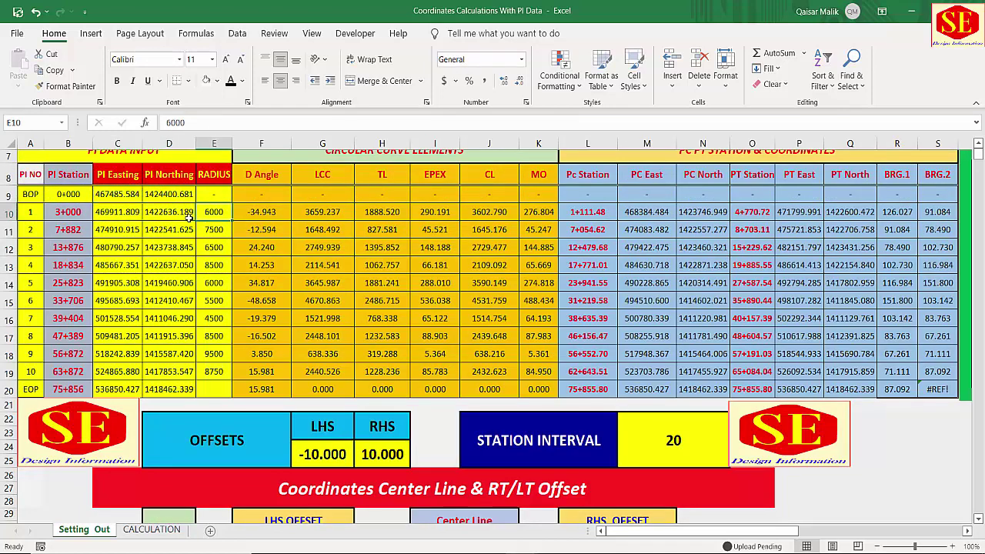
Step: Set the BOP station to 3000 in the PI data input and check the stations in the coordinates list
left_click(74, 196)
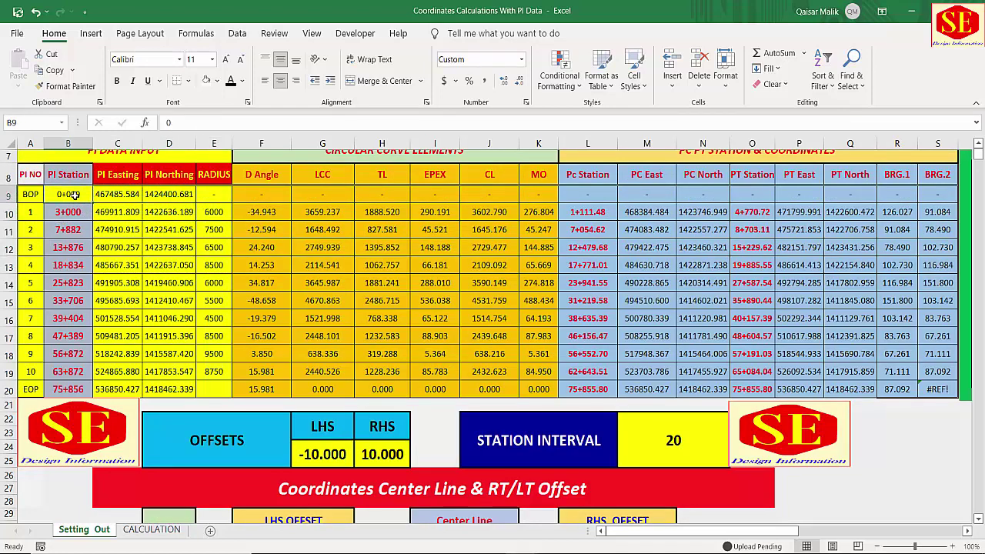
type("3+")
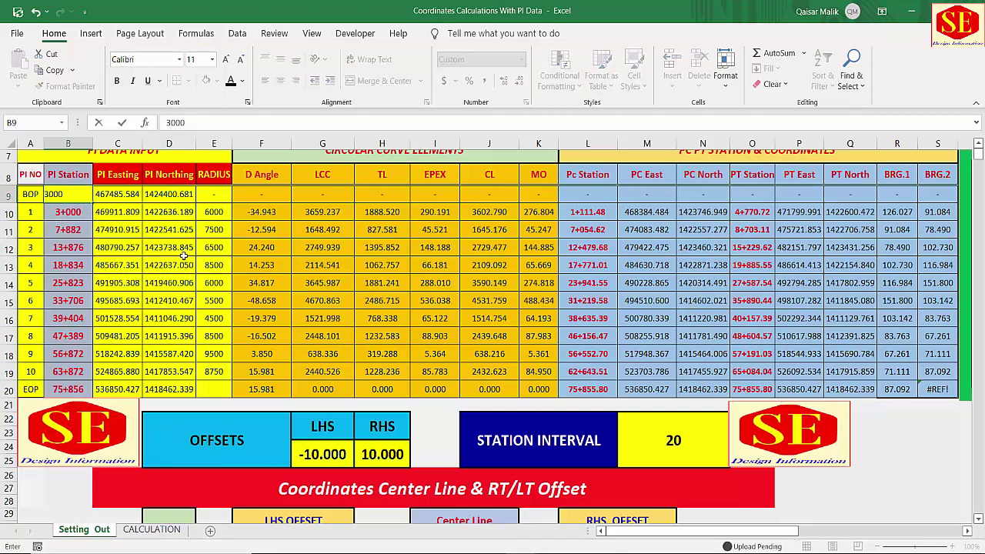
type("000")
key("Return")
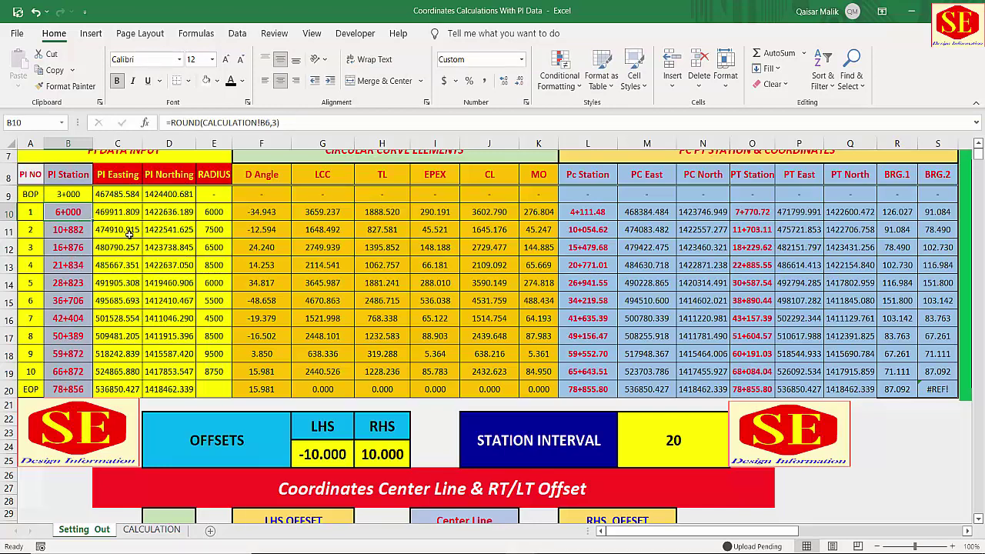
scroll(142, 284, "down", 5)
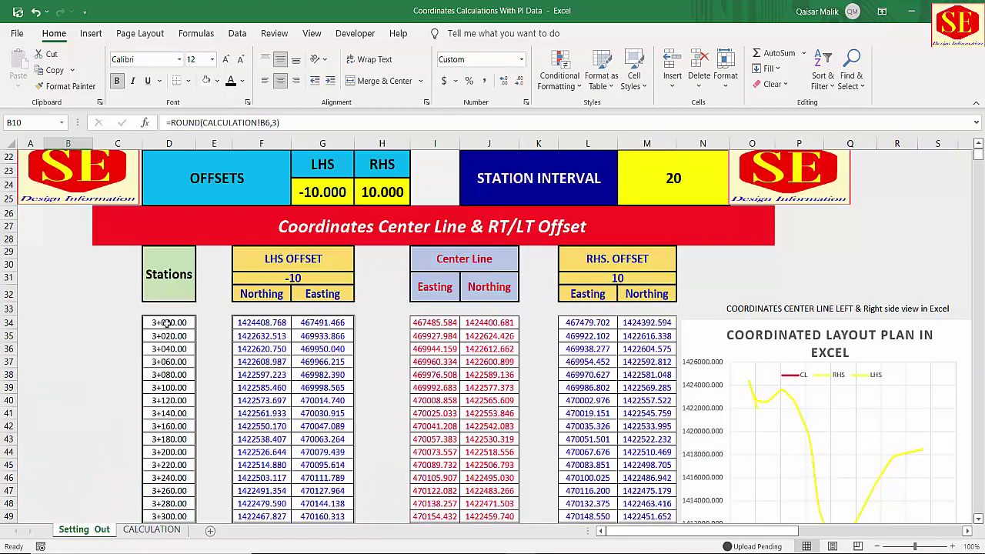
Step: Set the BOP station to 0 in the PI data input and check the coordinates list and layout plan chart
left_click(167, 323)
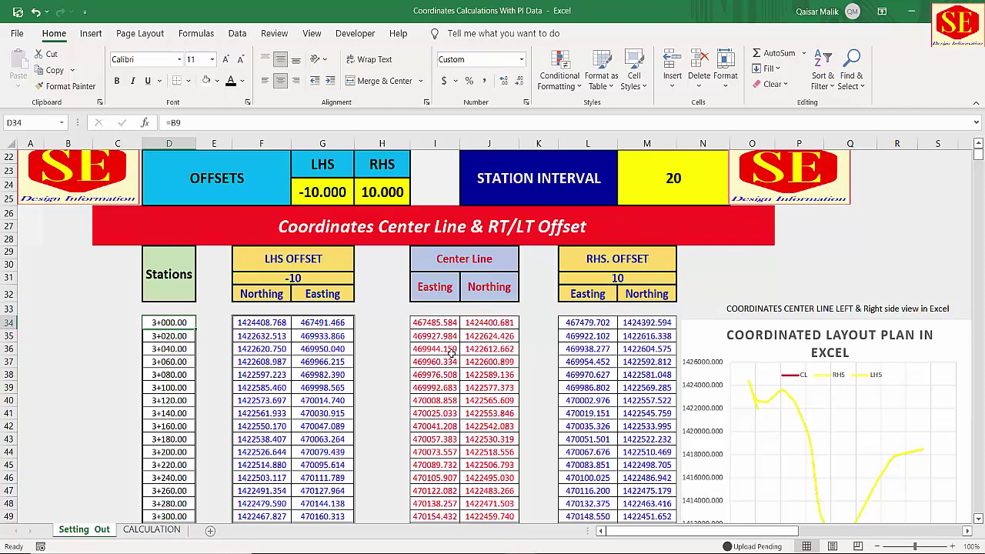
scroll(450, 352, "up", 6)
left_click(79, 245)
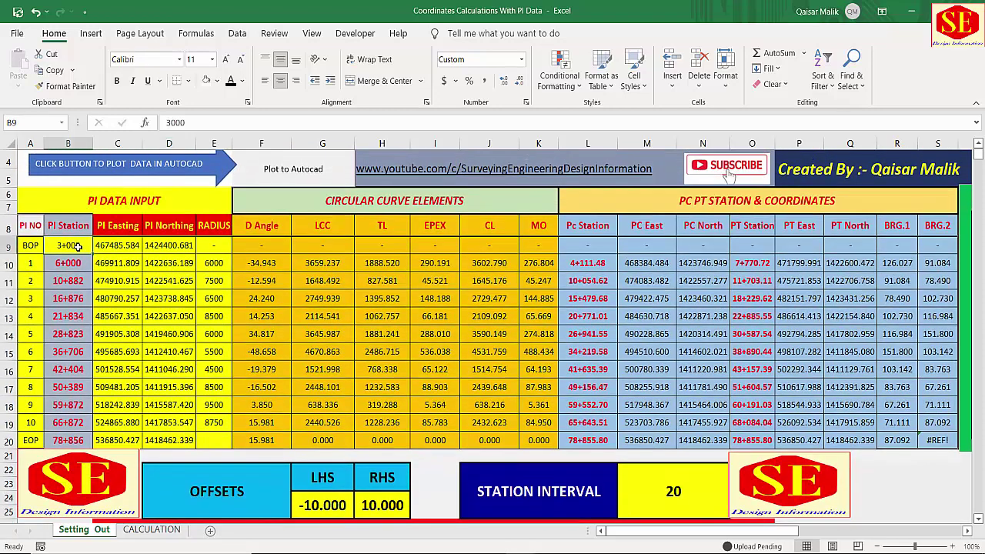
type("0")
key("Return")
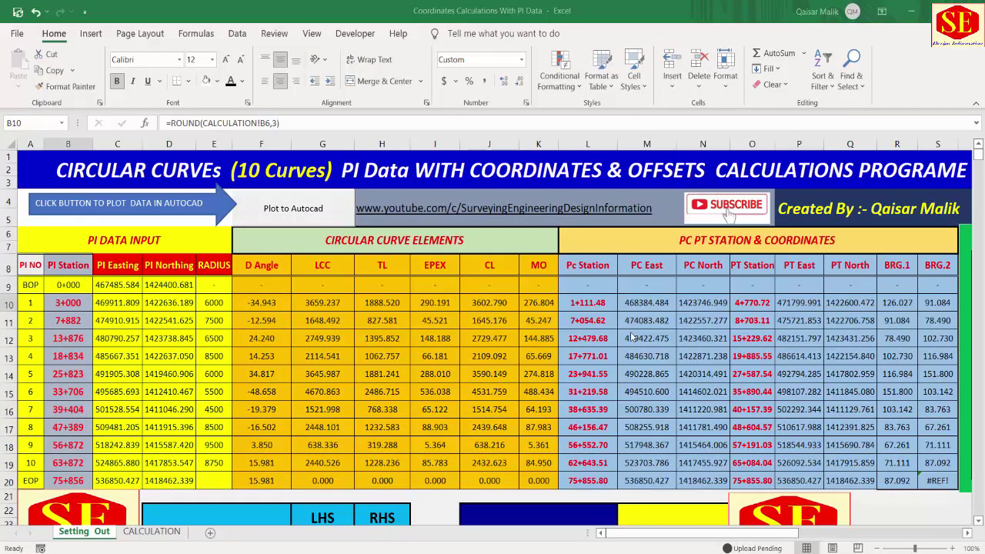
scroll(419, 241, "down", 1)
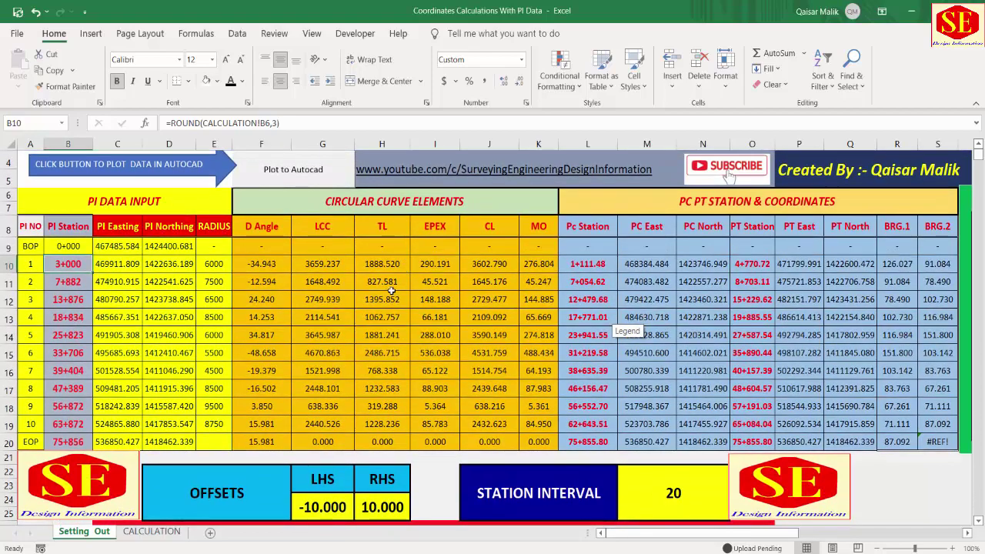
scroll(762, 301, "down", 4)
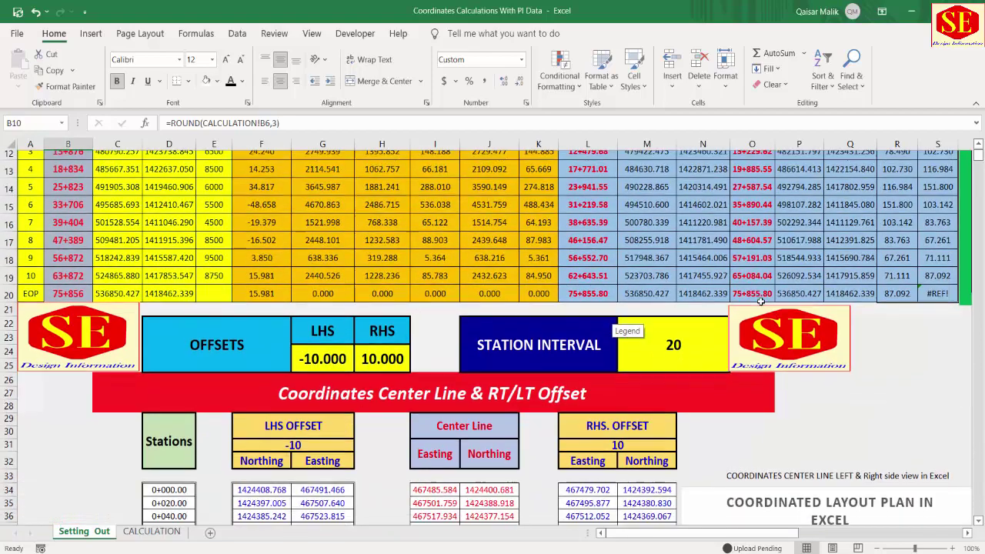
scroll(560, 324, "down", 4)
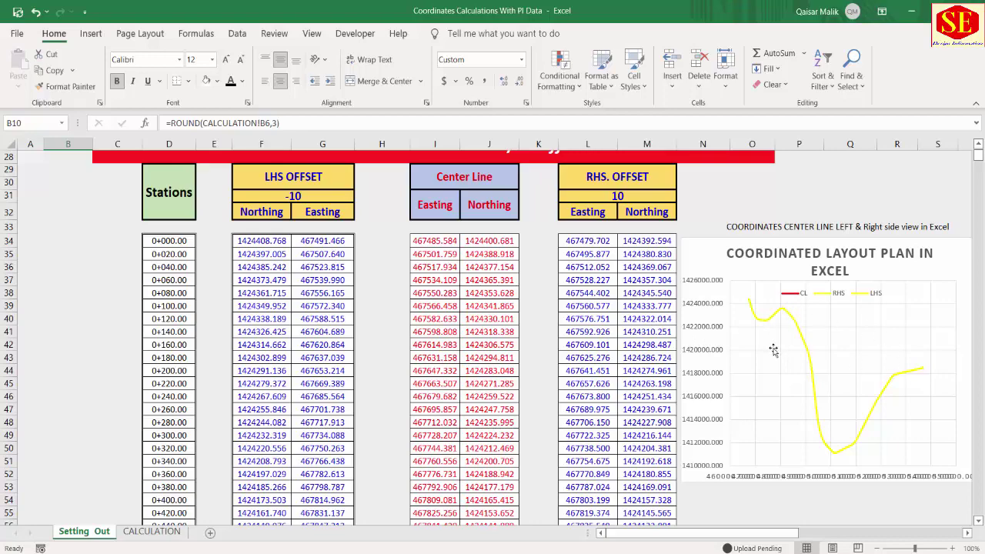
Step: Plot the alignment data to AutoCAD and inspect the drawn centre line and offset curves up close
scroll(511, 374, "up", 9)
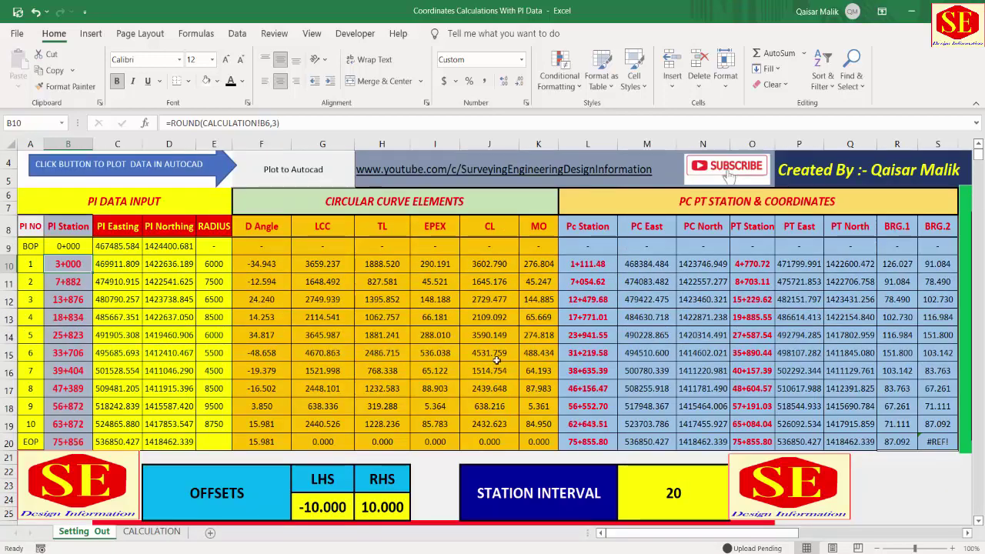
scroll(381, 317, "up", 1)
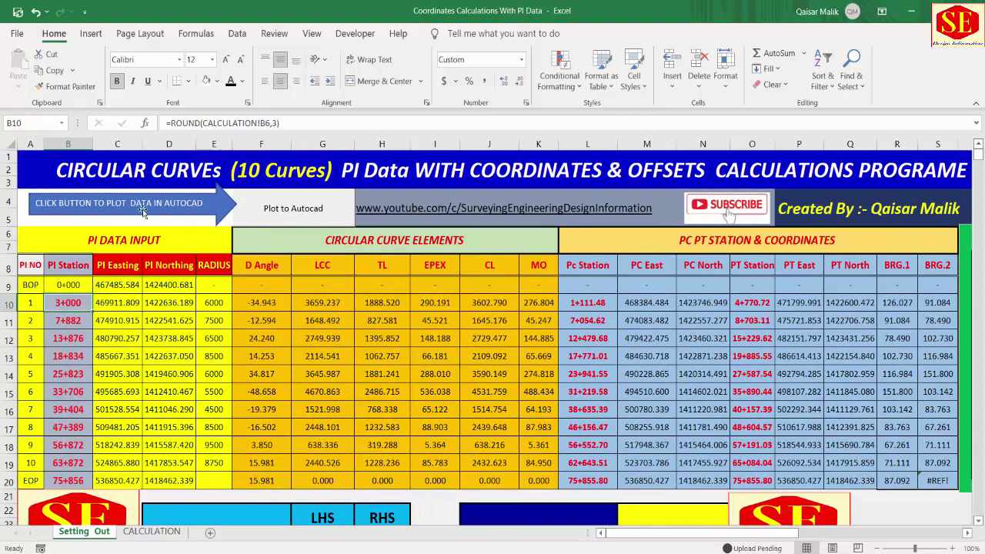
left_click(269, 207)
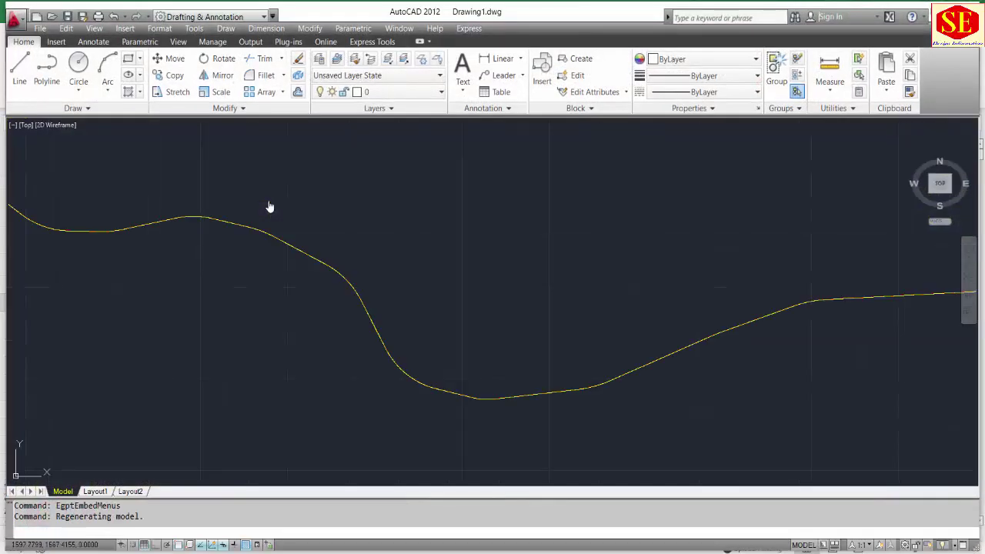
scroll(321, 242, "up", 5)
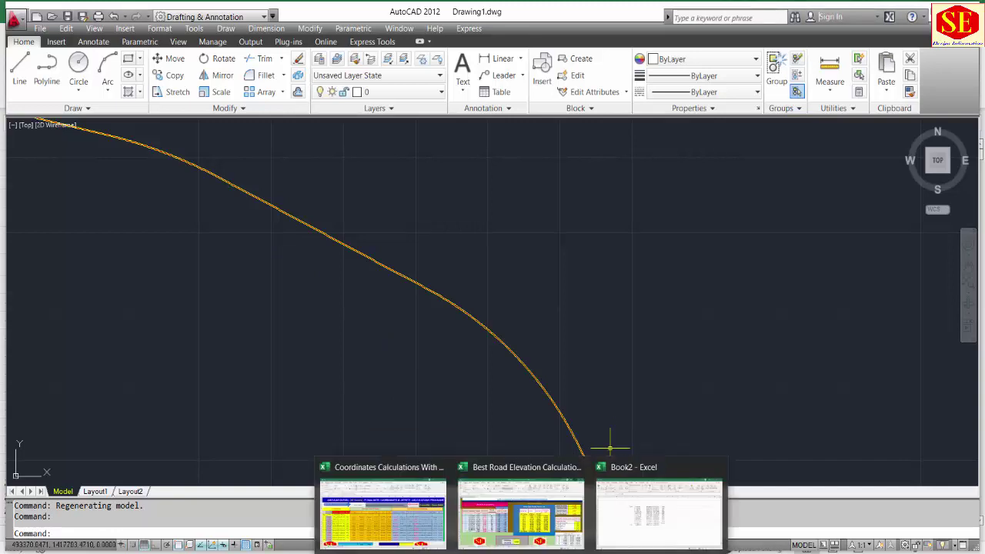
Step: Switch back to the Coordinates Calculations With PI Data workbook and copy the full coordinates table from Stations through RHS offset Northing
left_click(415, 524)
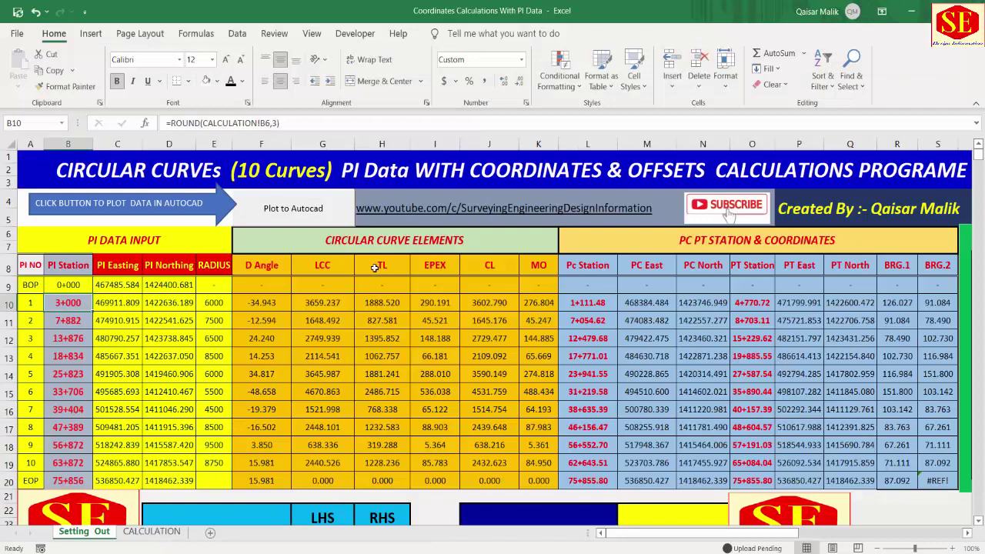
scroll(374, 268, "down", 2)
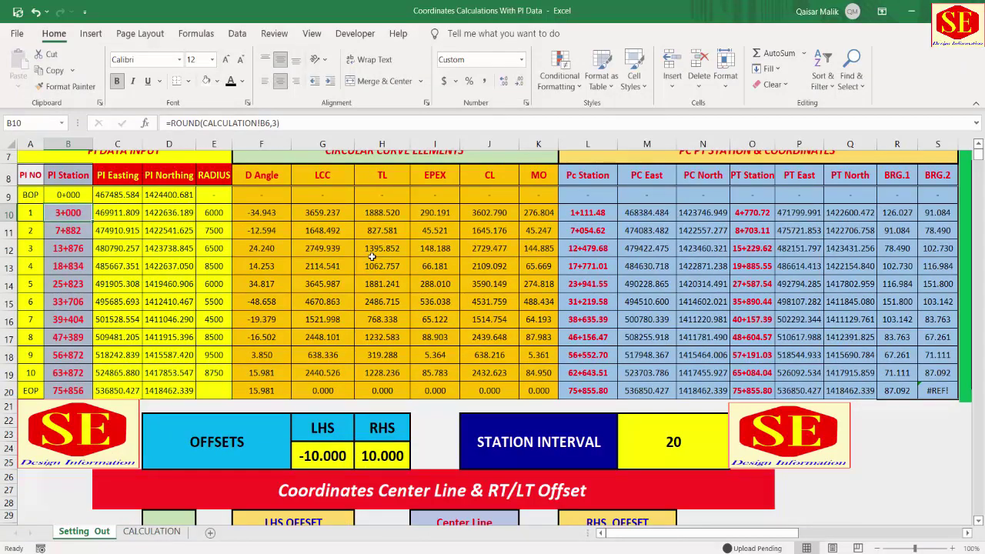
scroll(372, 257, "down", 2)
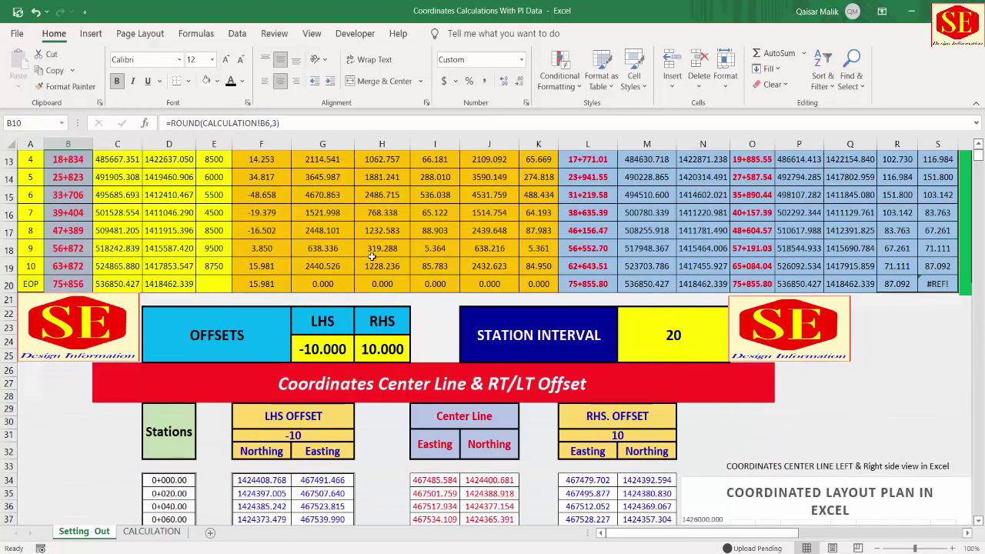
scroll(372, 257, "down", 4)
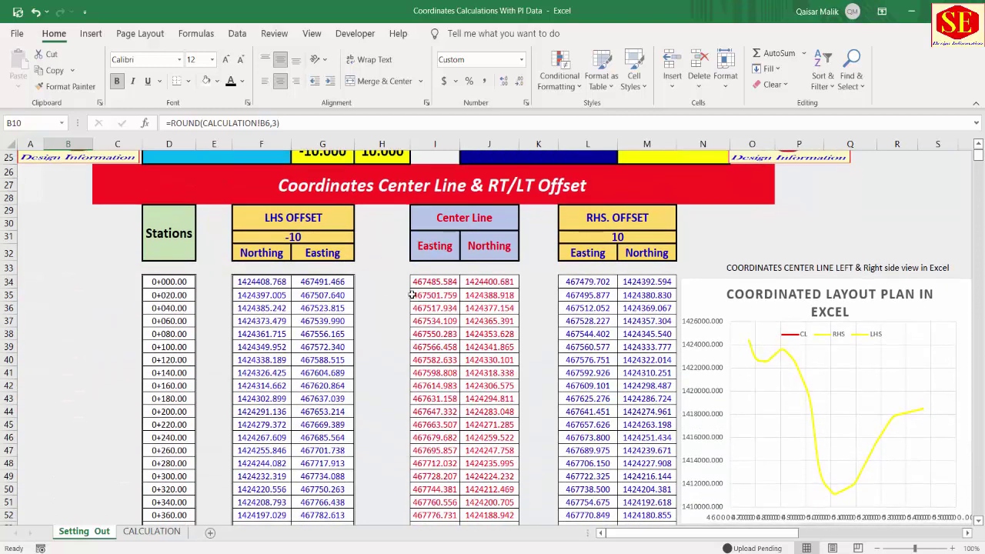
left_click_drag(400, 241, 669, 277)
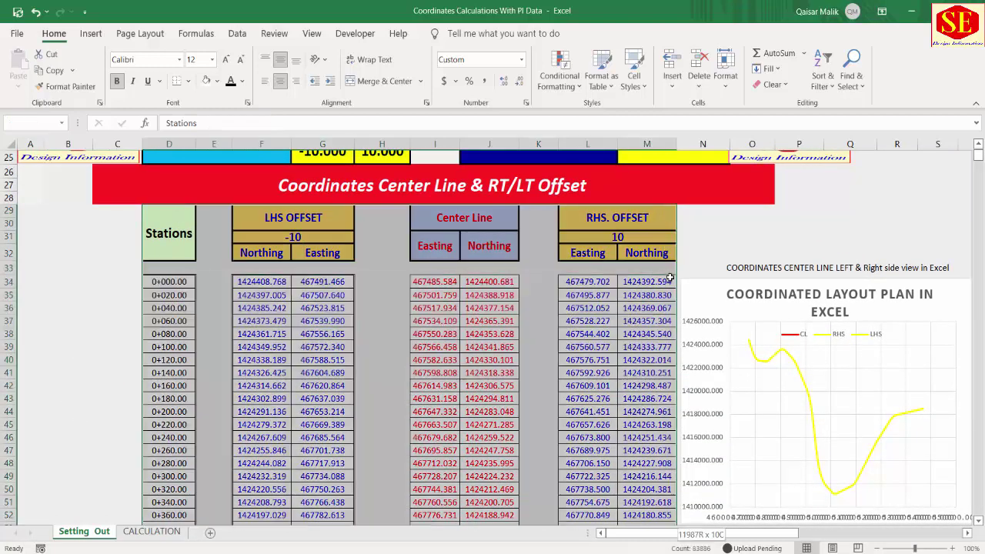
left_click_drag(671, 371, 672, 417)
scroll(589, 365, "down", 6)
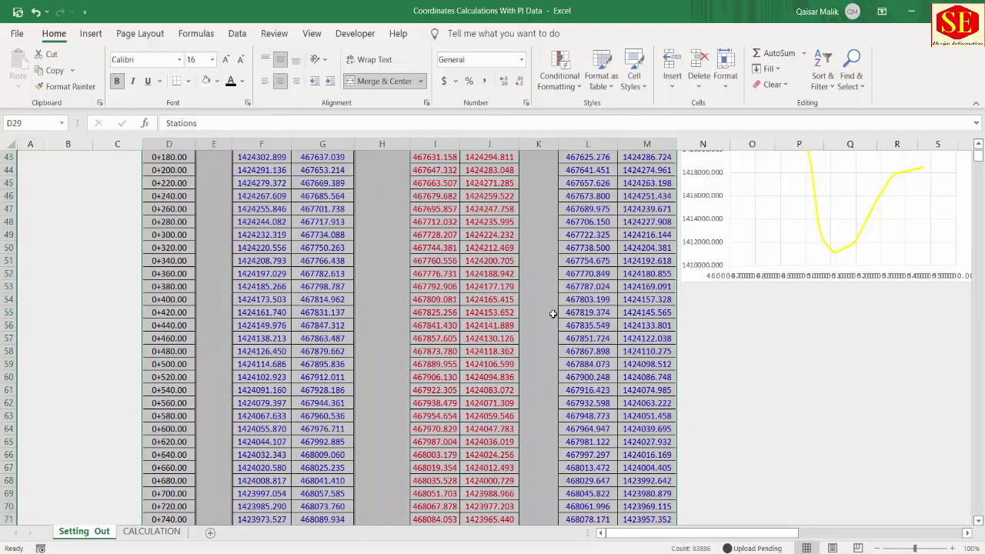
right_click(576, 285)
left_click(608, 243)
Step: Create a blank workbook and paste the copied coordinates table as values at cell C3
scroll(608, 243, "up", 9)
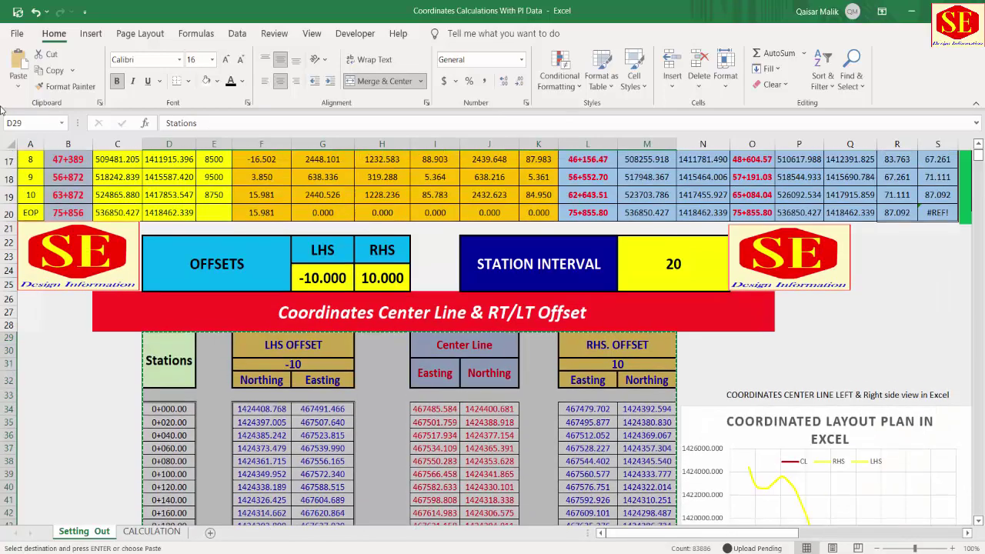
left_click(17, 33)
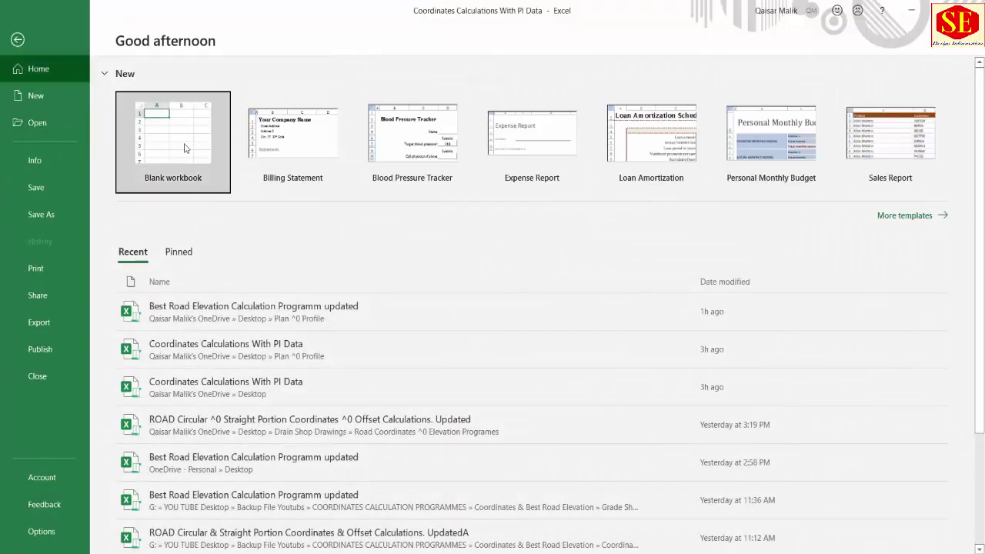
key("Escape")
left_click(119, 180)
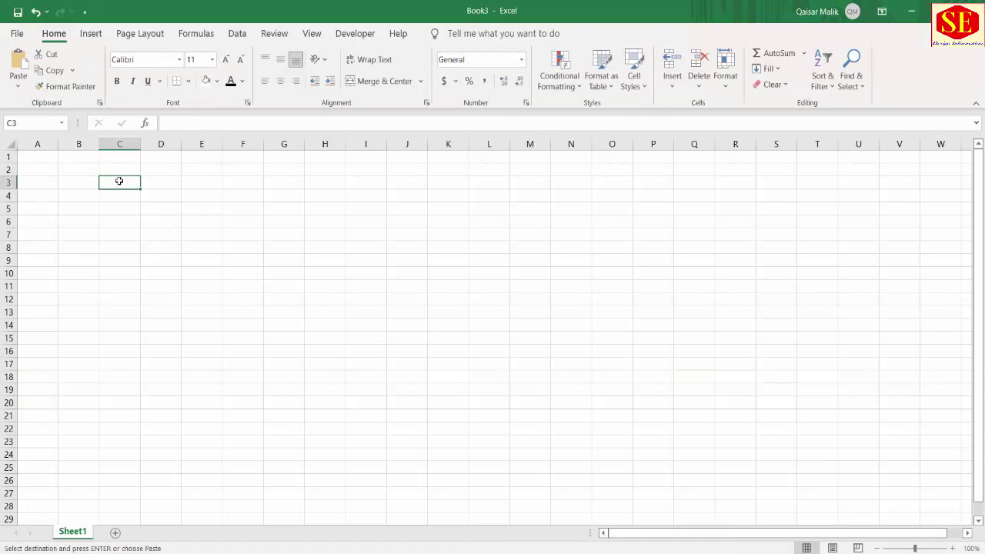
right_click(119, 181)
left_click(172, 254)
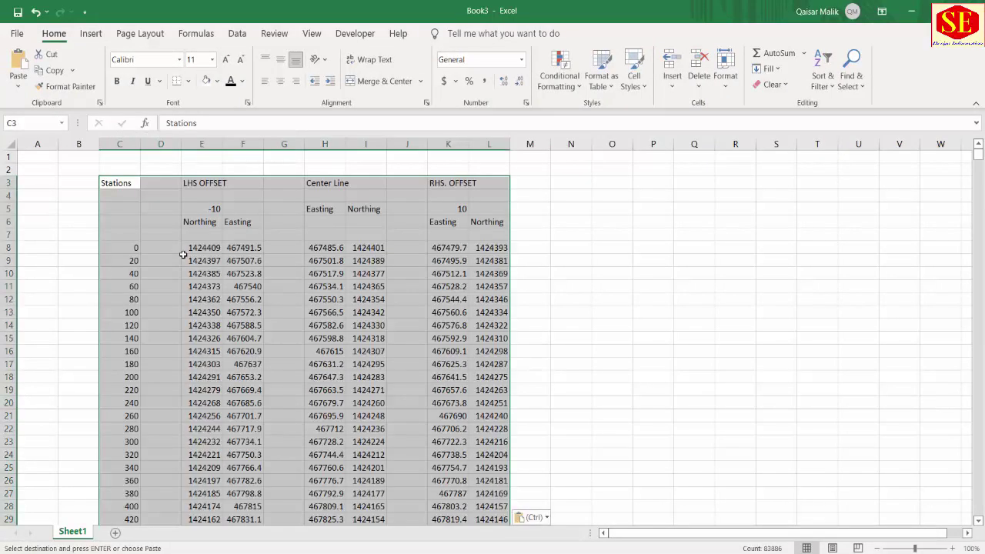
Step: Examine the pasted stations with their LHS, centre line and RHS coordinates in the new workbook
scroll(403, 231, "down", 1)
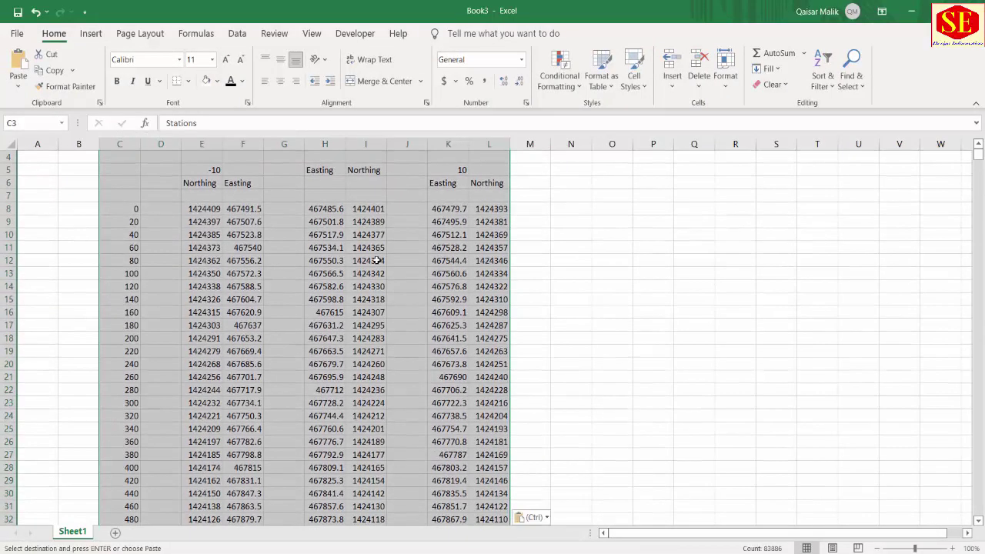
left_click(367, 273)
scroll(380, 255, "down", 3)
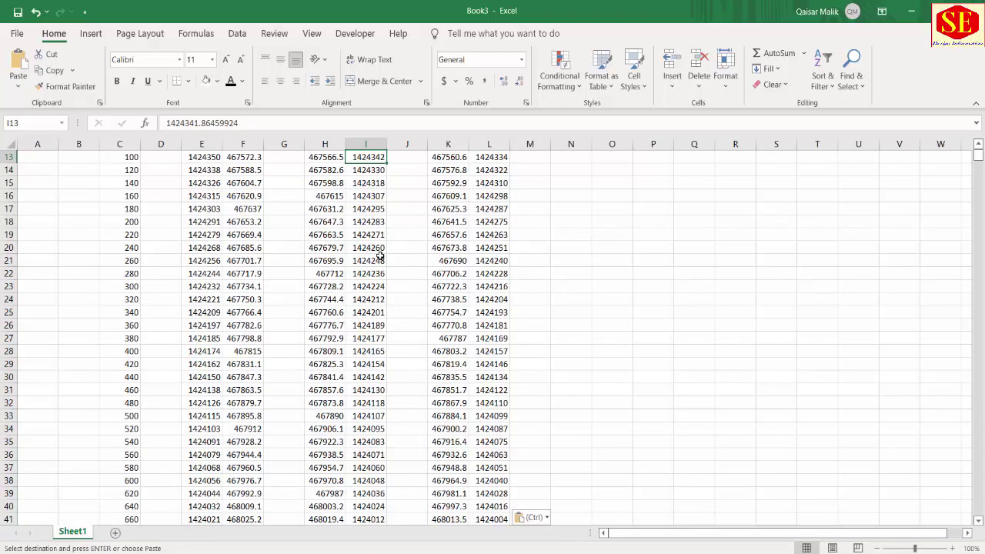
scroll(402, 253, "down", 1)
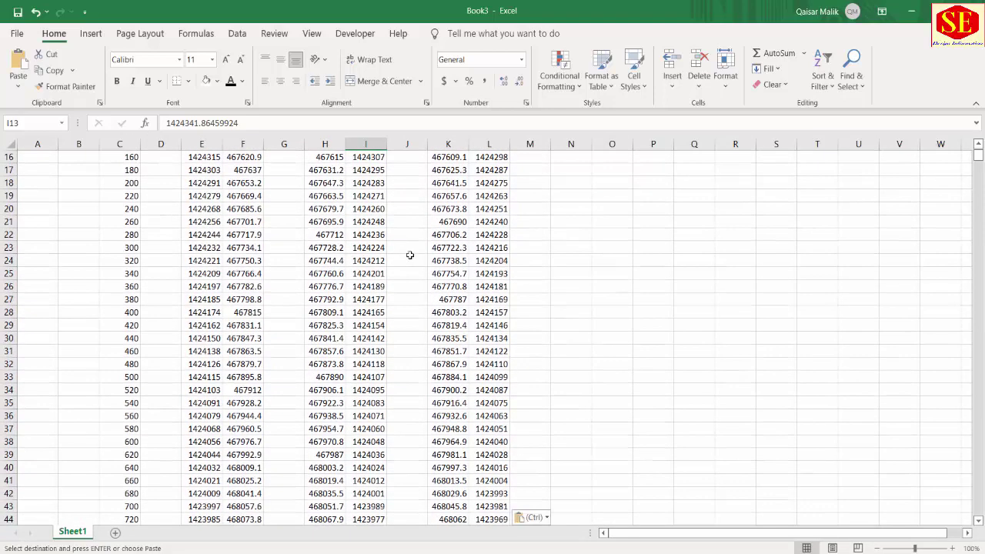
scroll(592, 433, "down", 20)
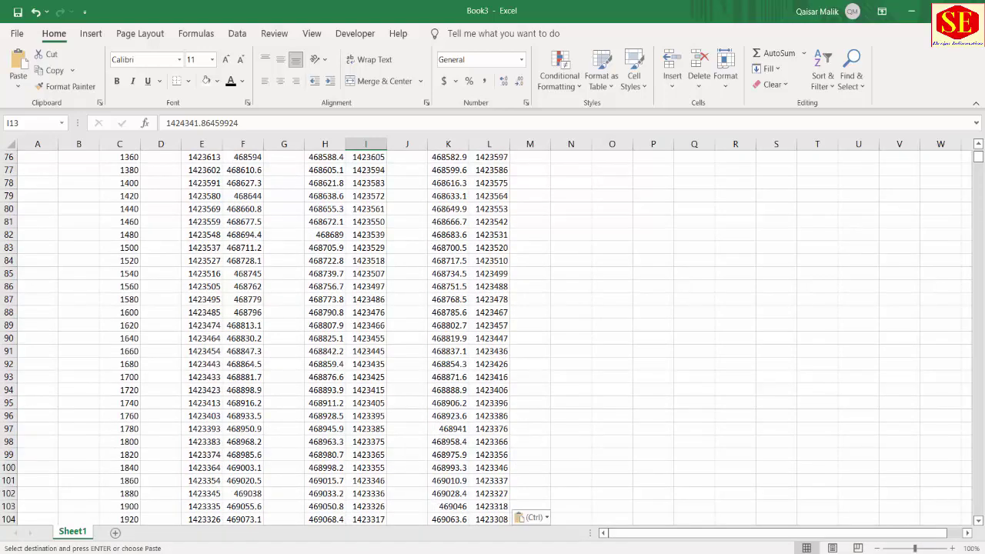
Step: Return to the Coordinates Calculations With PI Data workbook, cancel the copy mode and review the PI data and curve tables
mouse_move(523, 553)
left_click(307, 516)
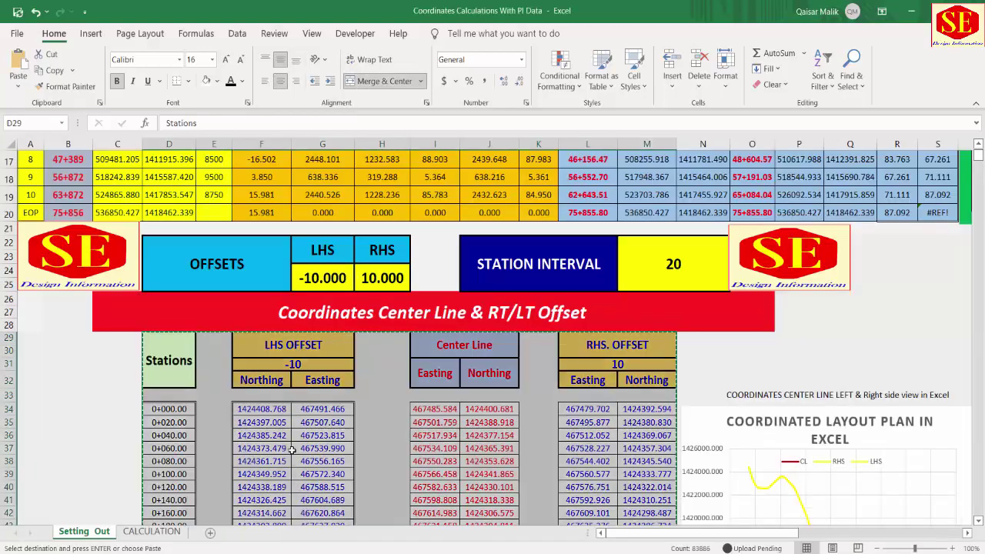
scroll(249, 303, "up", 5)
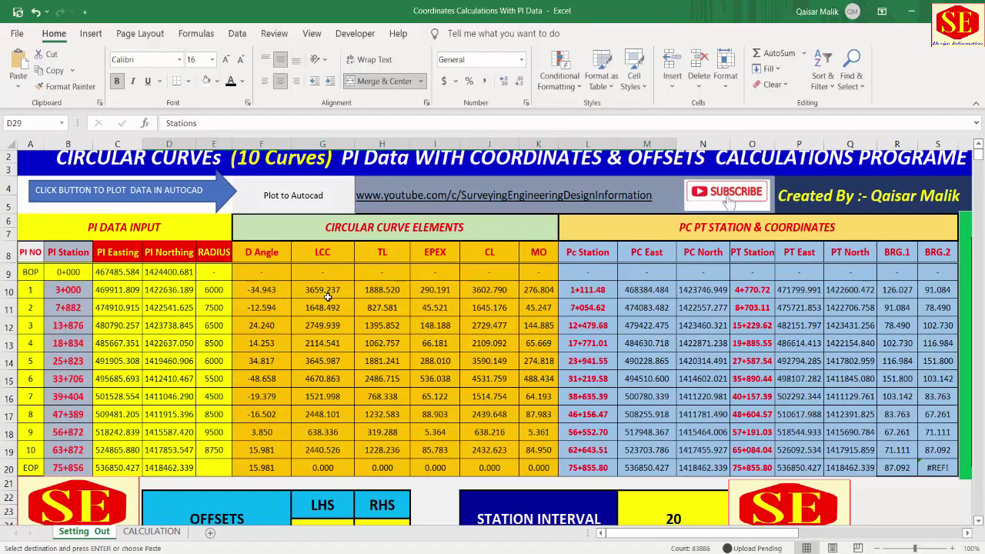
scroll(408, 396, "down", 5)
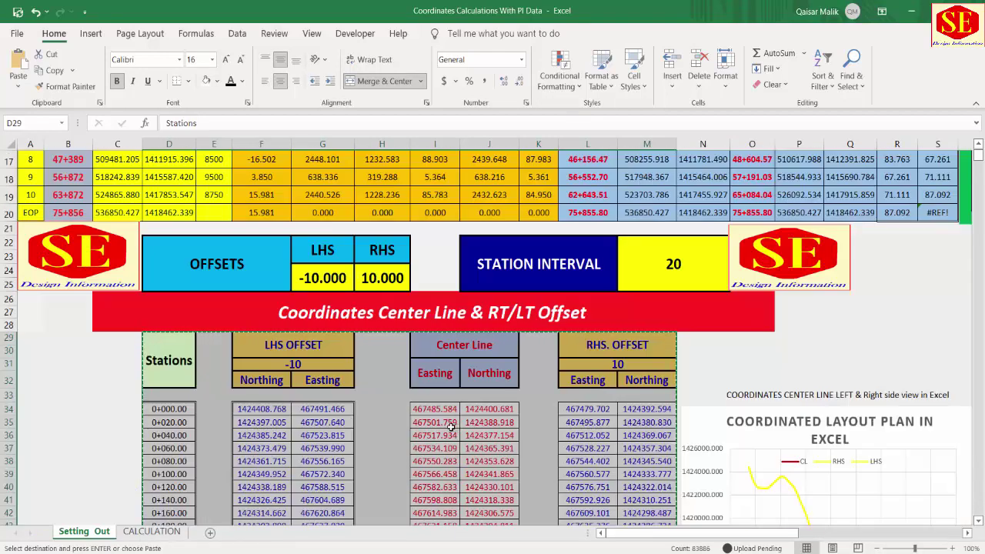
key("Escape")
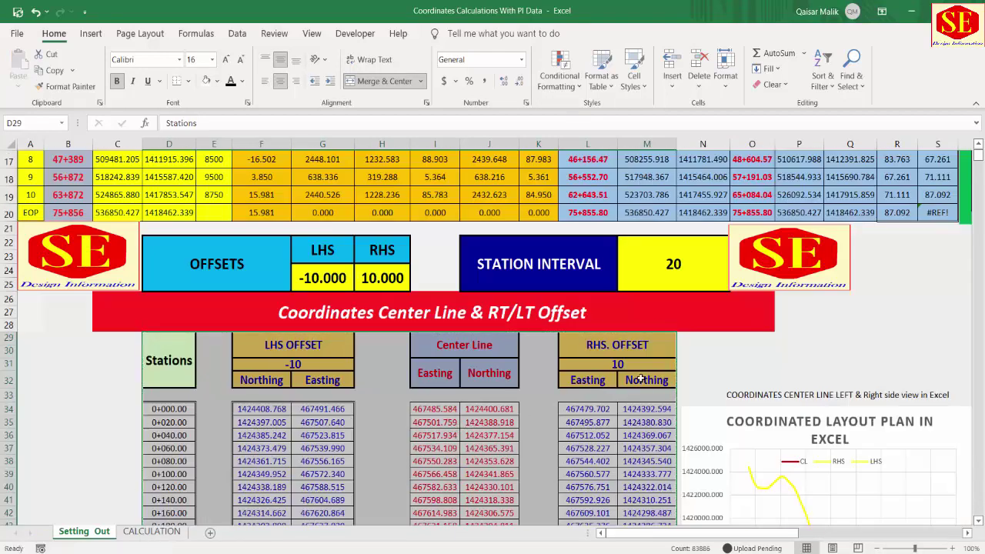
scroll(640, 379, "up", 2)
scroll(640, 377, "up", 3)
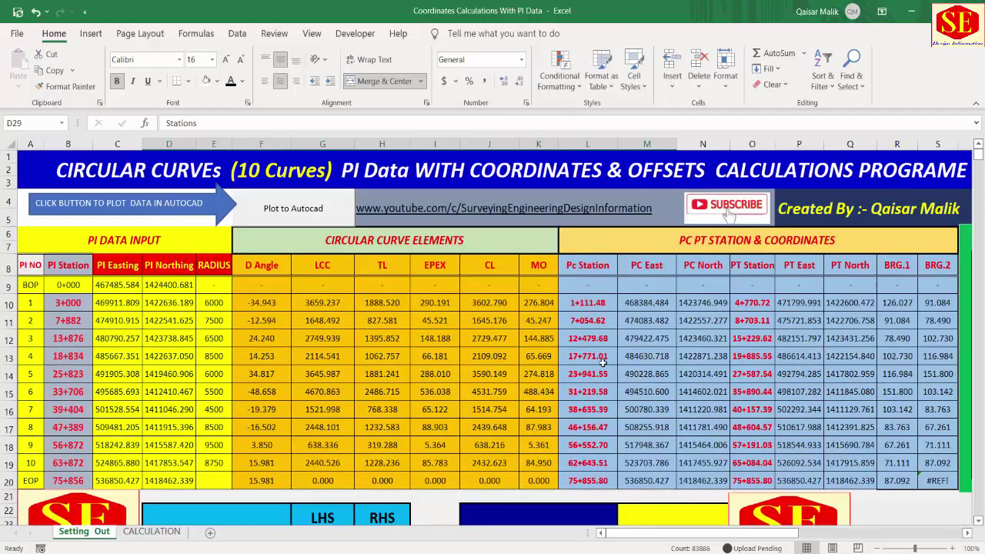
Step: Select the YouTube channel link cell above the circular curve elements and view the offset and station interval inputs
left_click(404, 196)
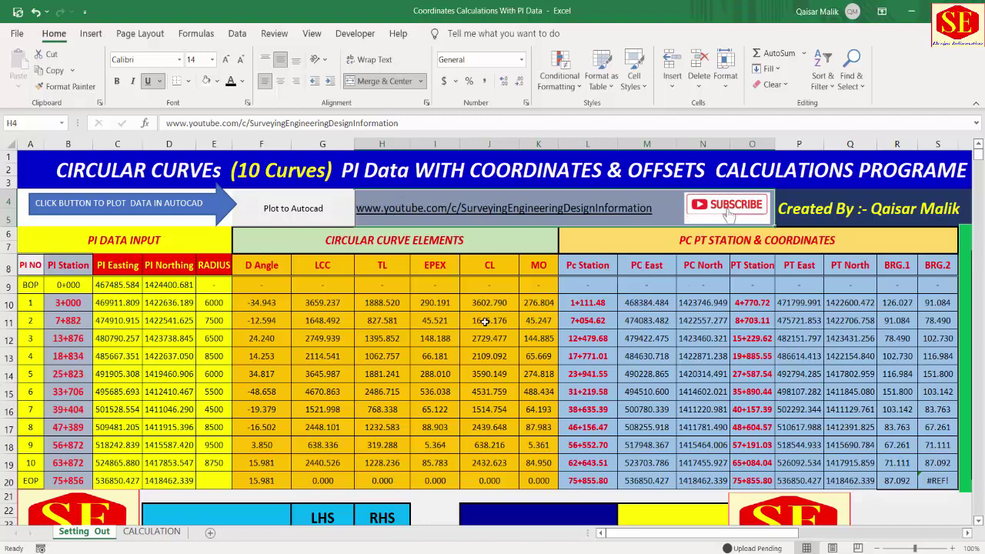
scroll(377, 251, "down", 1)
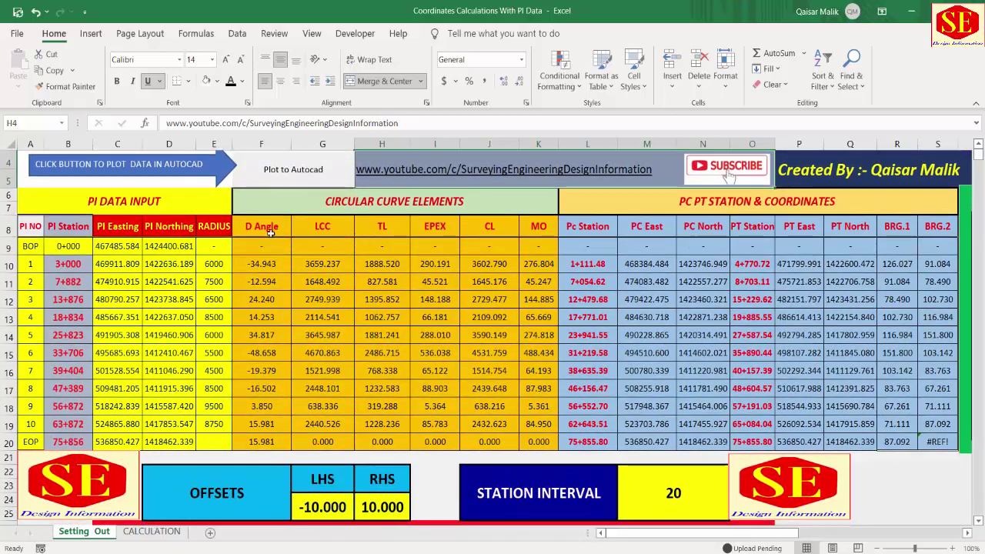
scroll(448, 300, "up", 1)
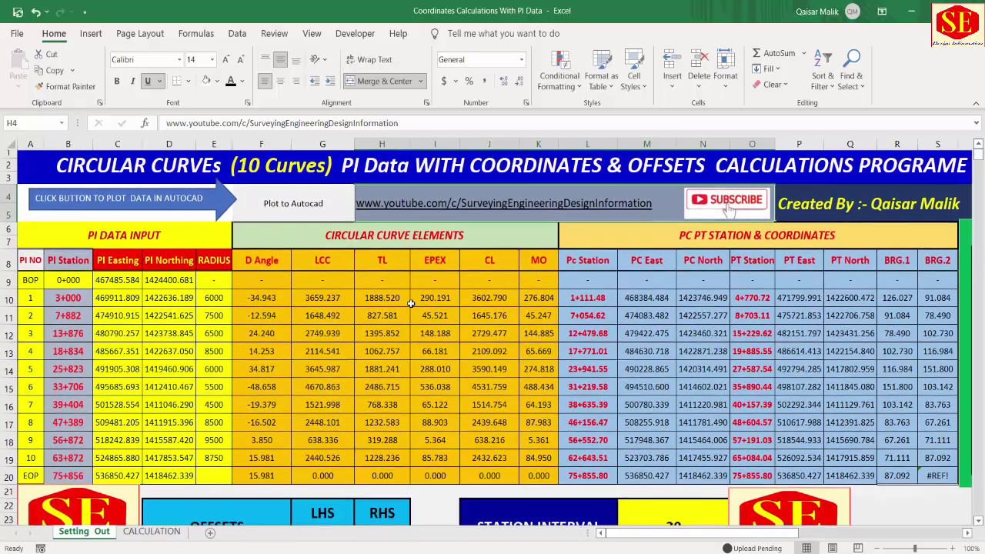
Step: Switch to the Best Road Elevation Calculation Programm updated workbook and view the VPI data on its Levels Grade Sheet
mouse_move(473, 553)
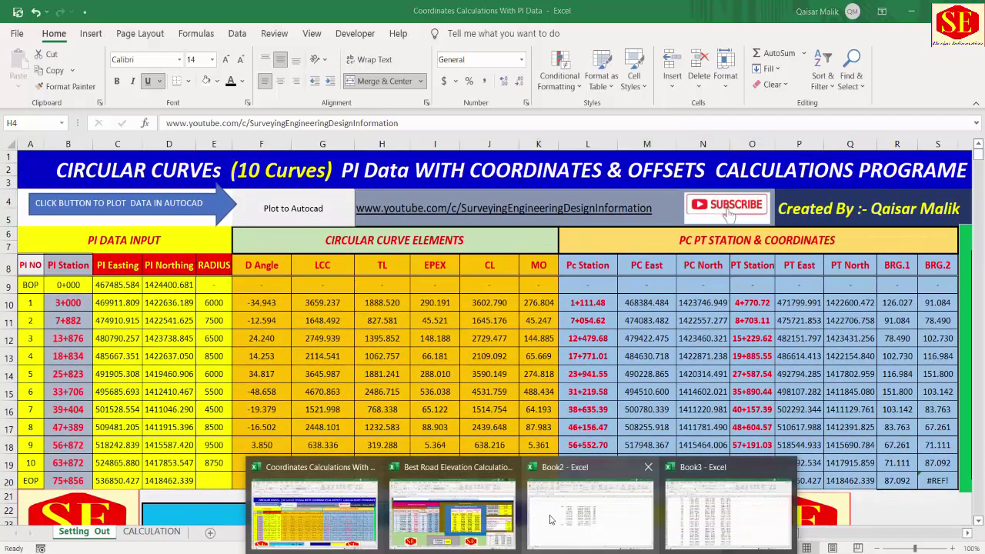
left_click(473, 517)
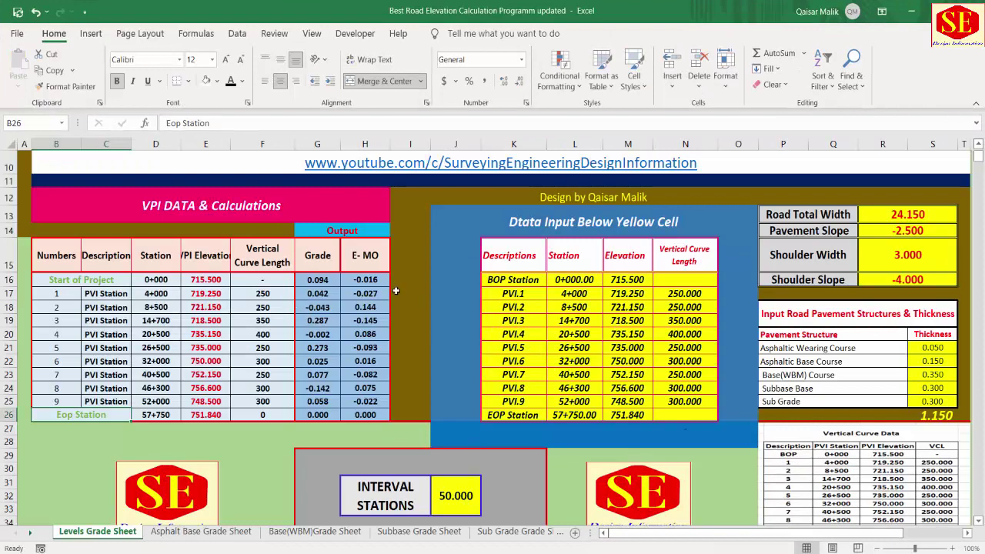
scroll(428, 271, "up", 1)
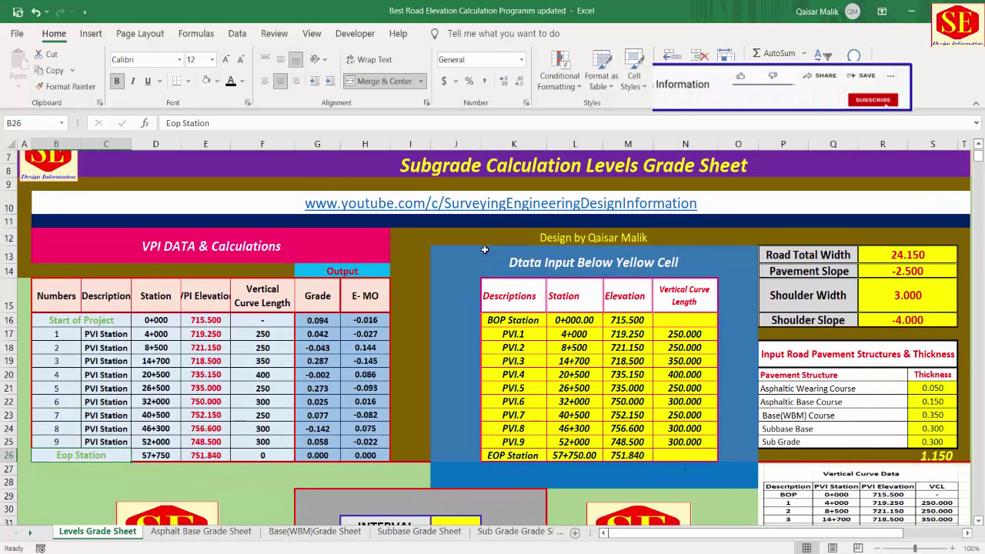